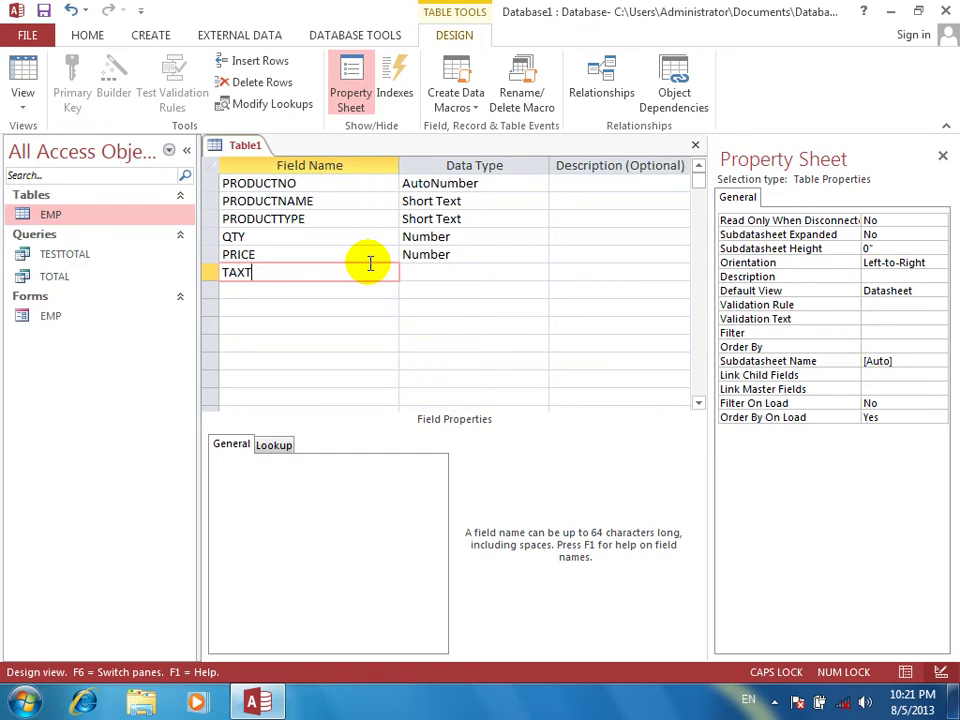
Add the Number field TAXT, save the table as PRODUCT, and open it in Datasheet View
text(n)
key(Tab)
key(Tab)
key(ctrl+w)
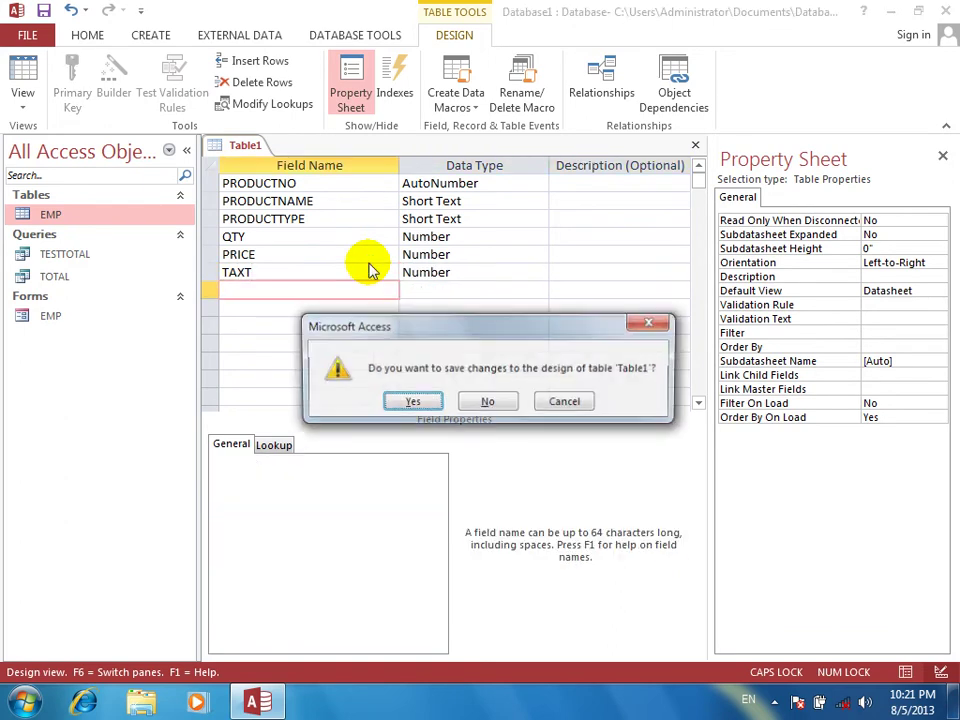
key(Return)
text(PRODUCT)
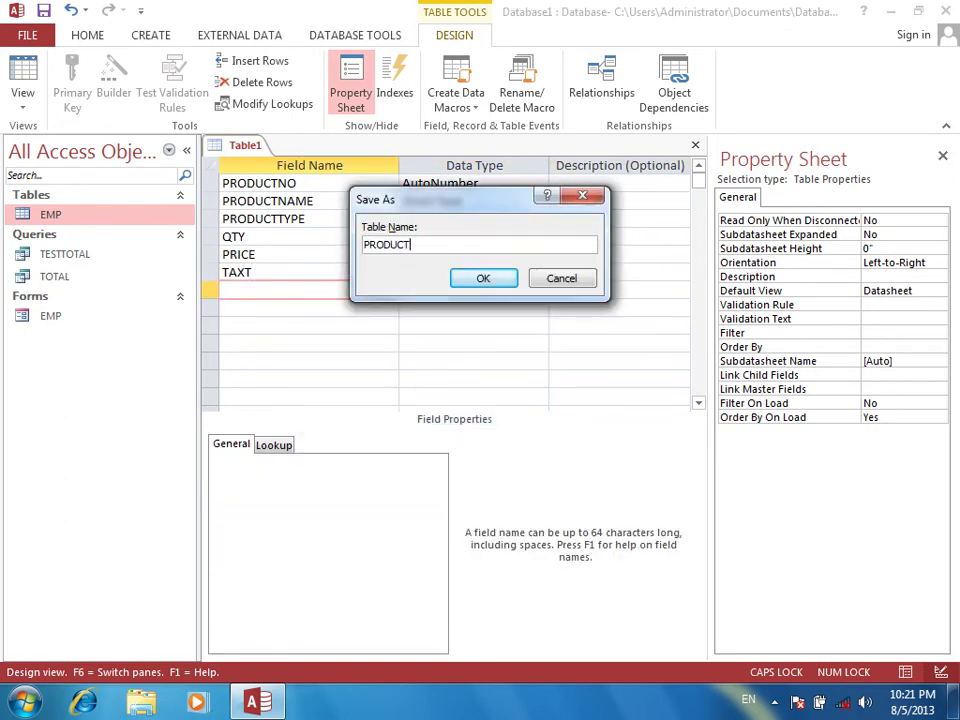
key(Return)
key(Return)
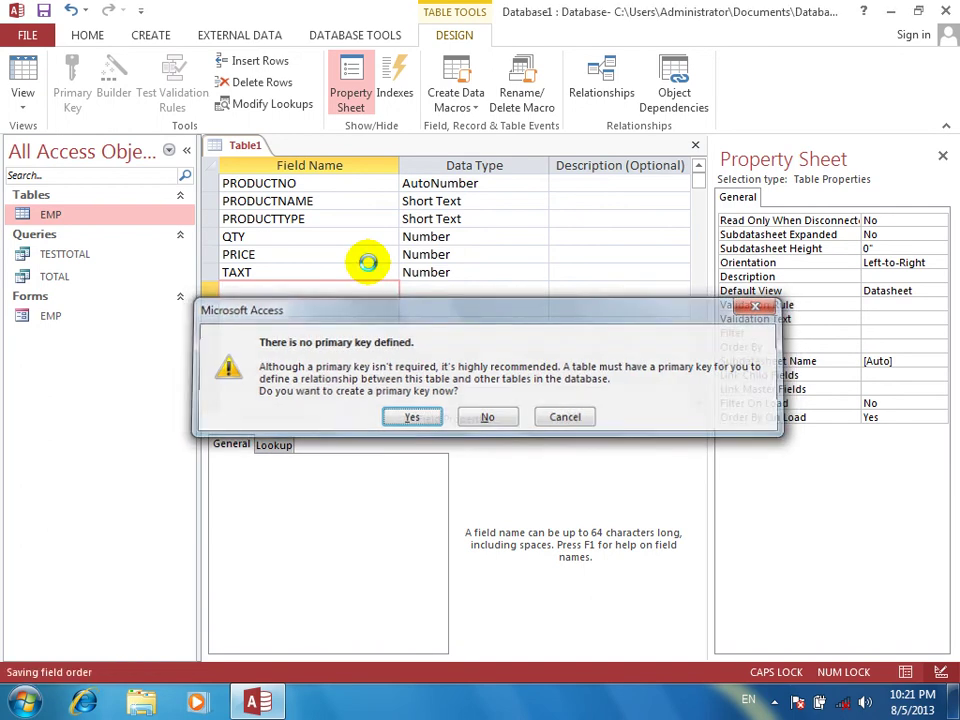
double_click(60, 234)
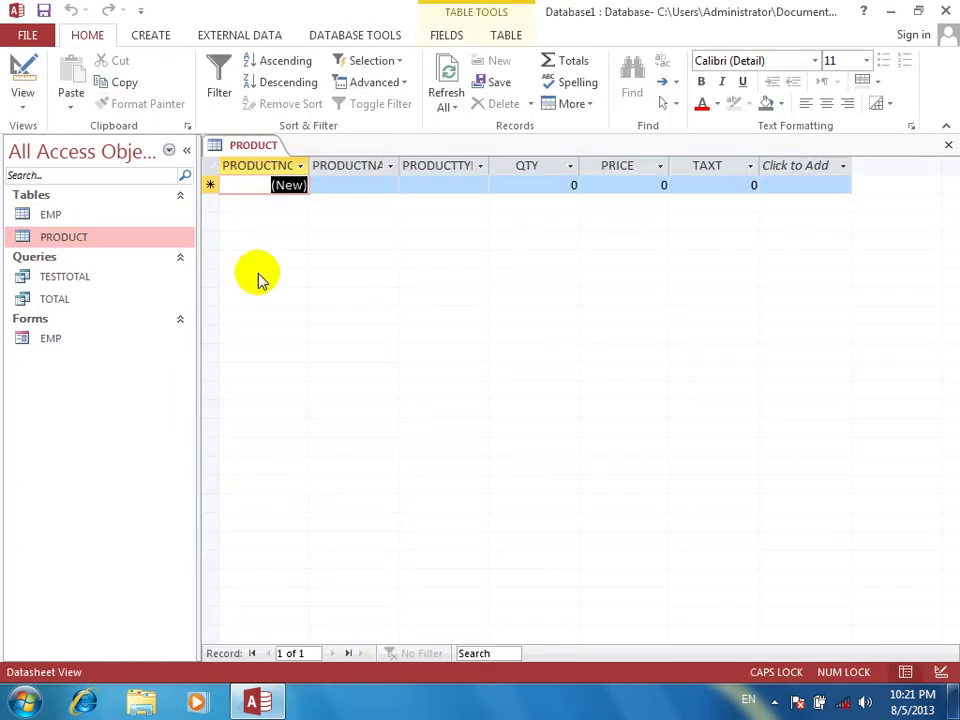
Enter the MONITOR record: type DELL, quantity 4000, price 1200, TAXT 2000
key(Tab)
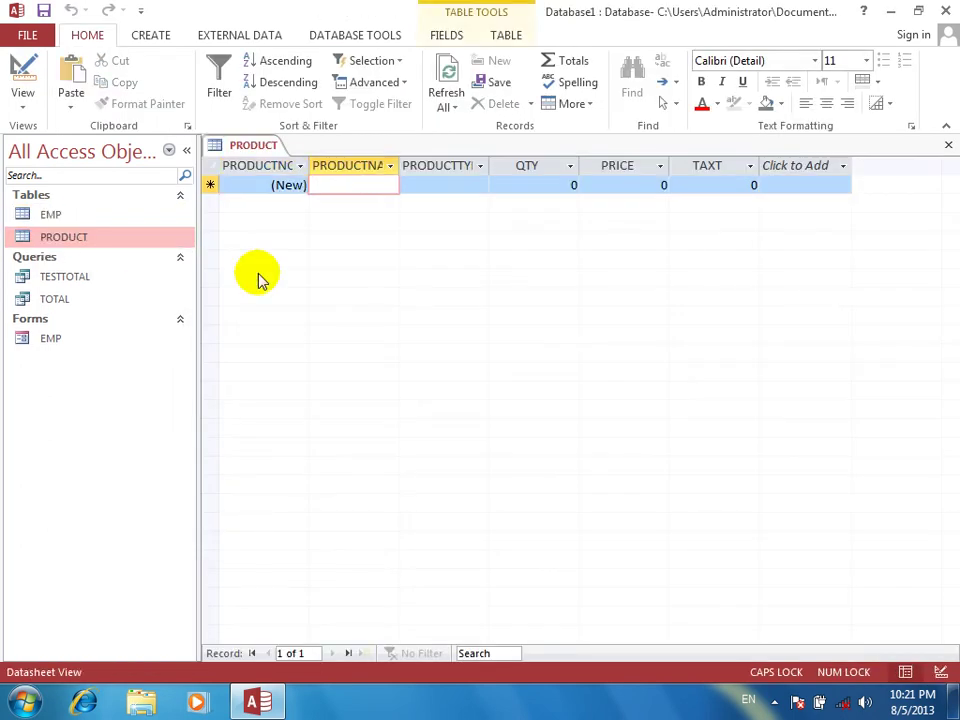
text(MONITOR)
key(Tab)
text(DELL)
key(Tab)
text(4)
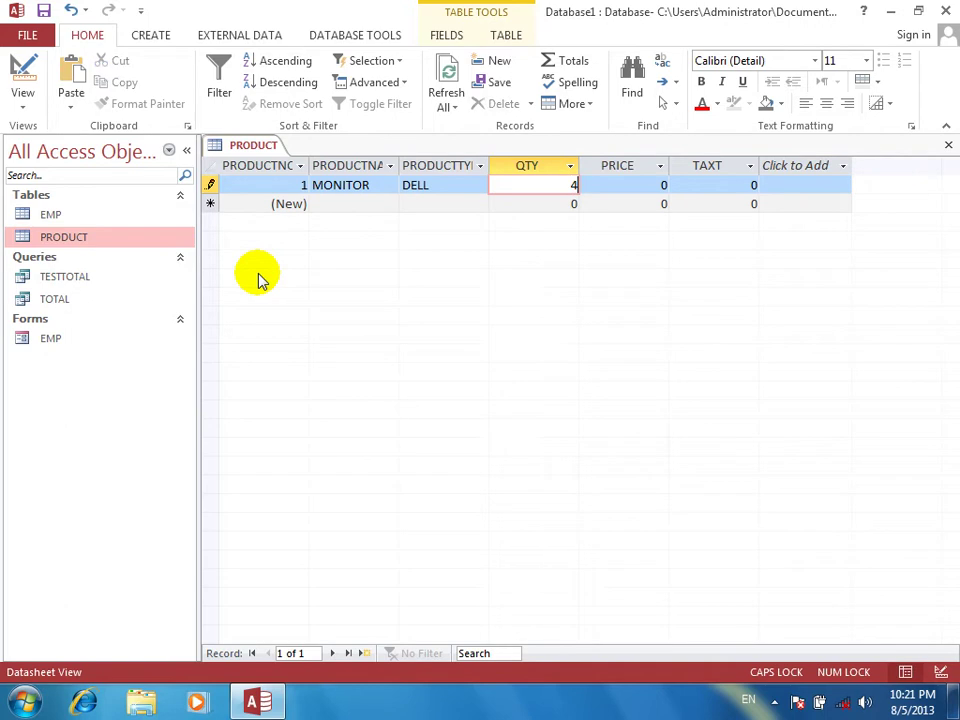
text(000)
key(Tab)
text(12000)
key(BackSpace)
key(Tab)
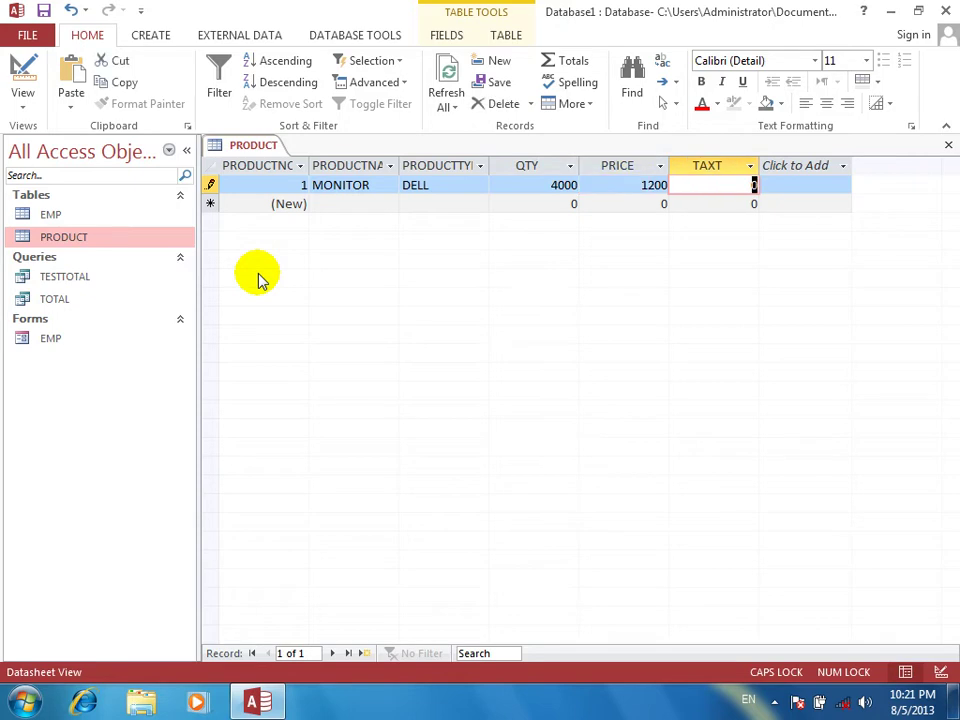
text(2000)
key(Tab)
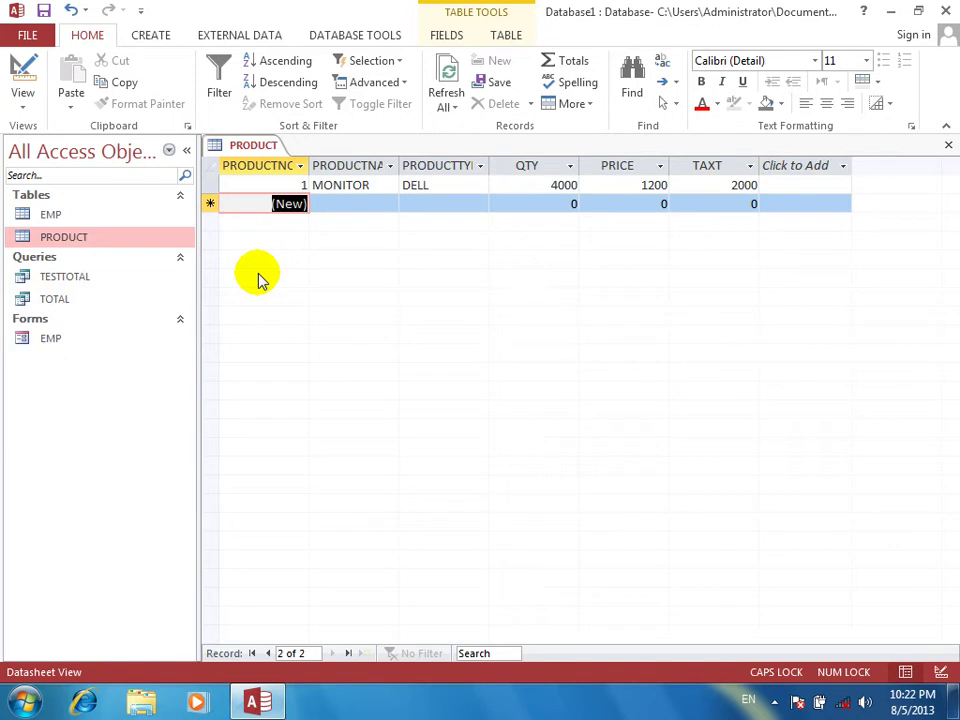
Enter the KEYBOARD record (HP, 50000, 200, 10) and close the datasheet
key(Tab)
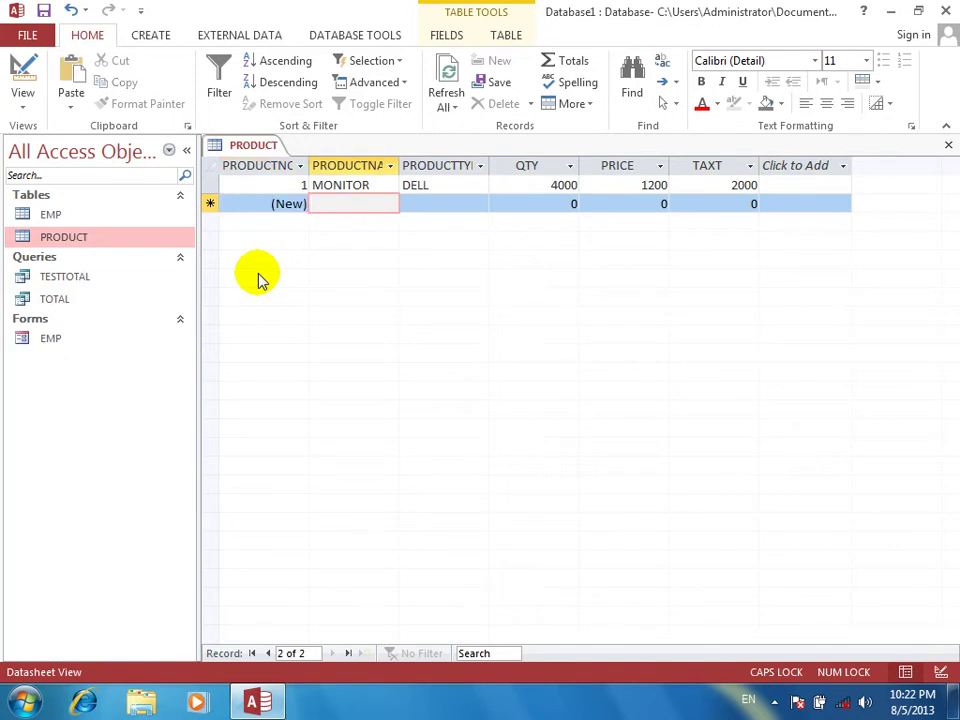
text(KEYBOARD)
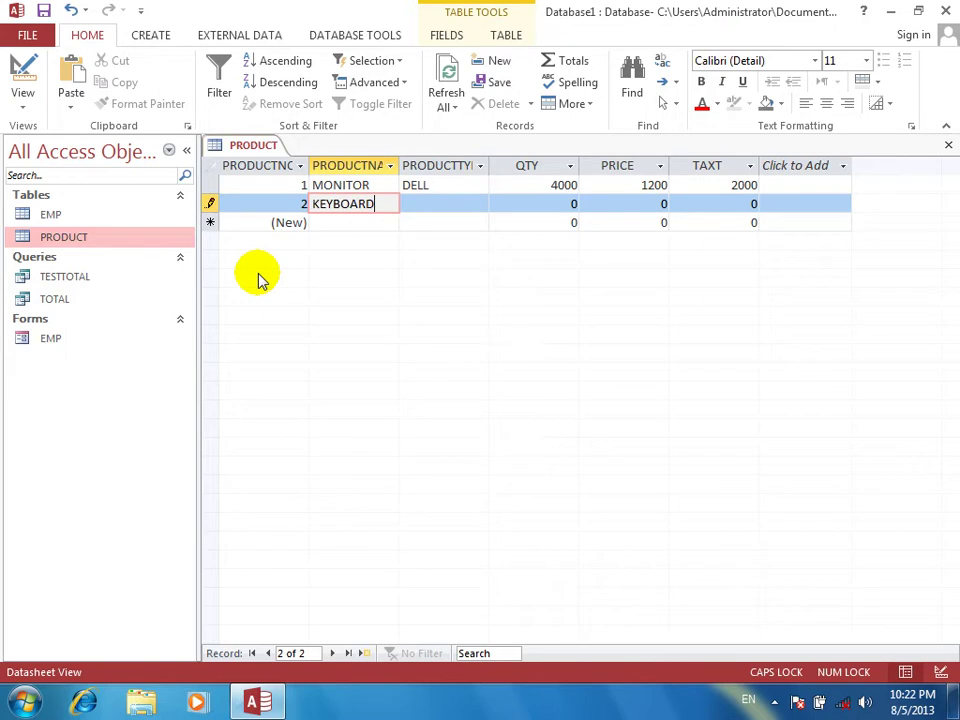
key(Tab)
text(HP)
key(Tab)
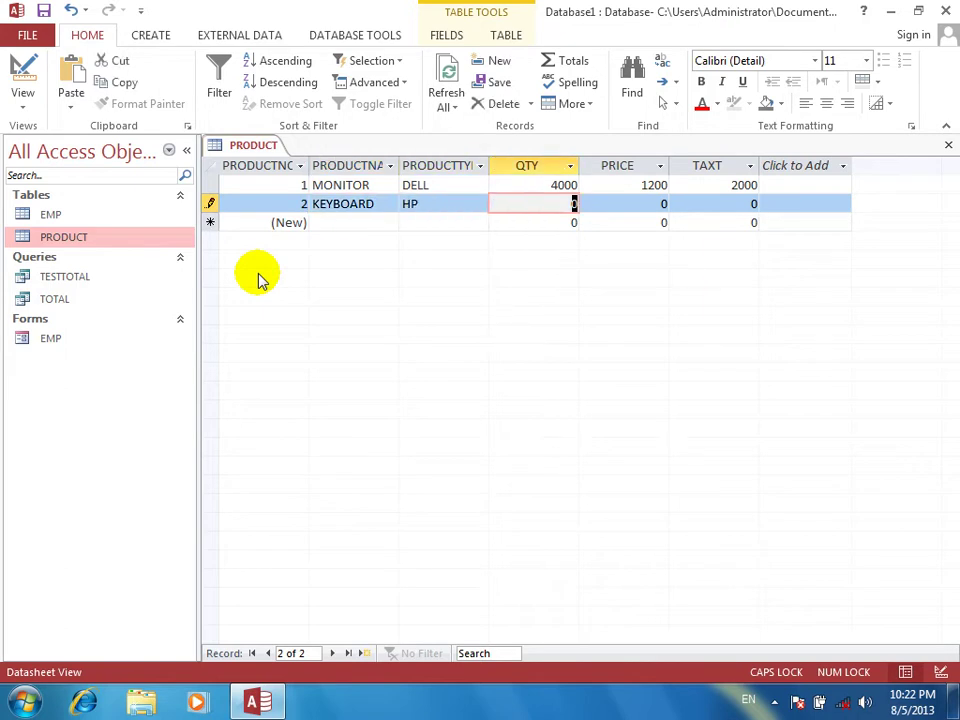
text(50000)
key(Tab)
text(2000)
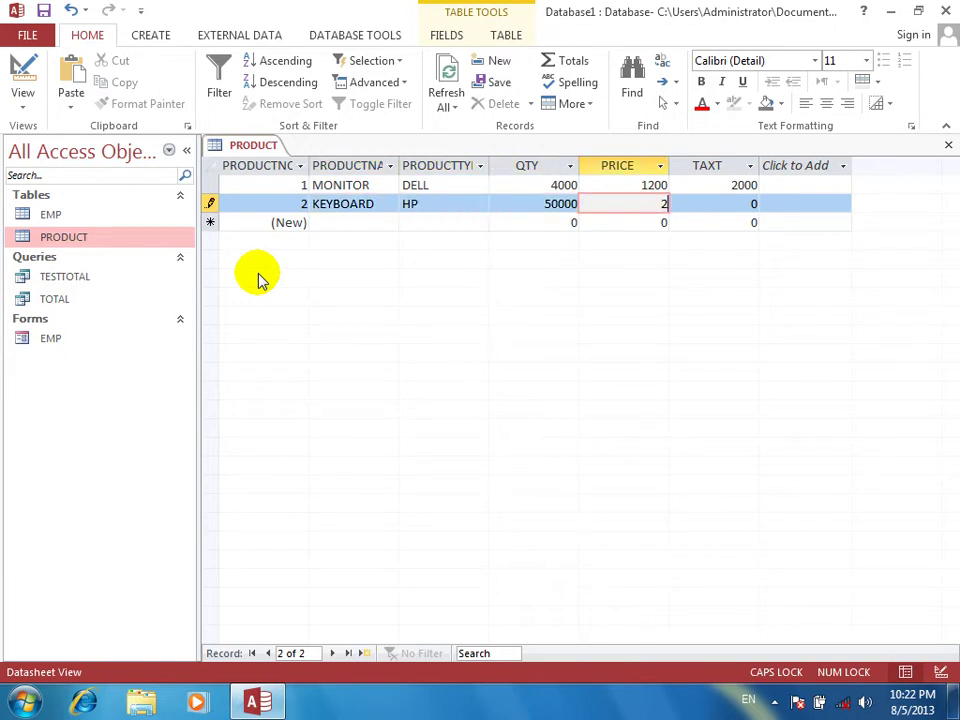
key(Tab)
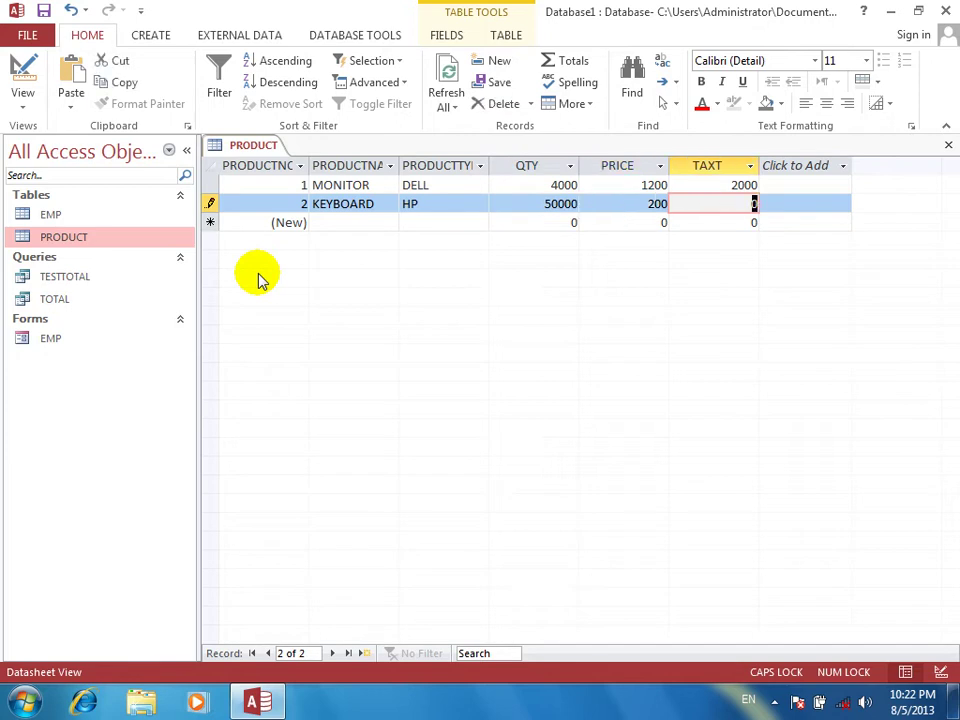
text(10)
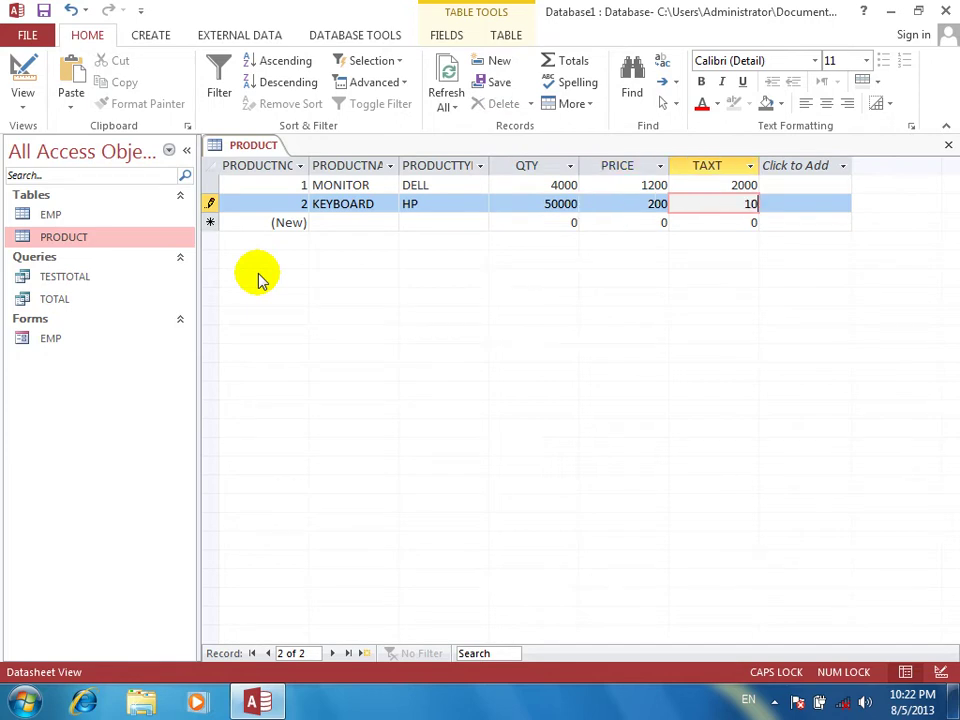
key(Tab)
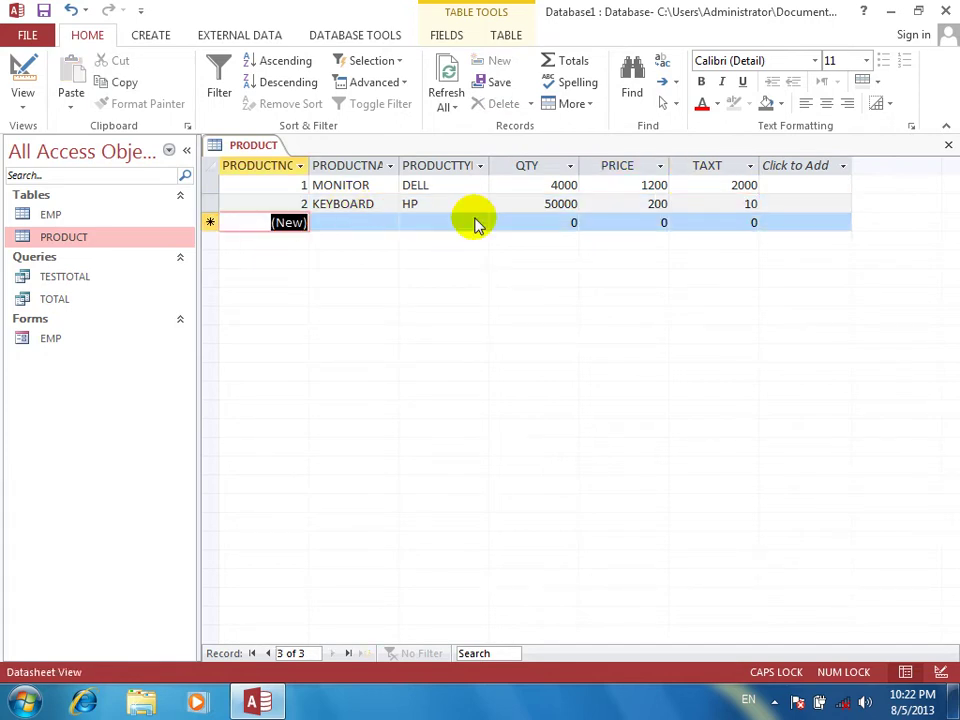
click(948, 145)
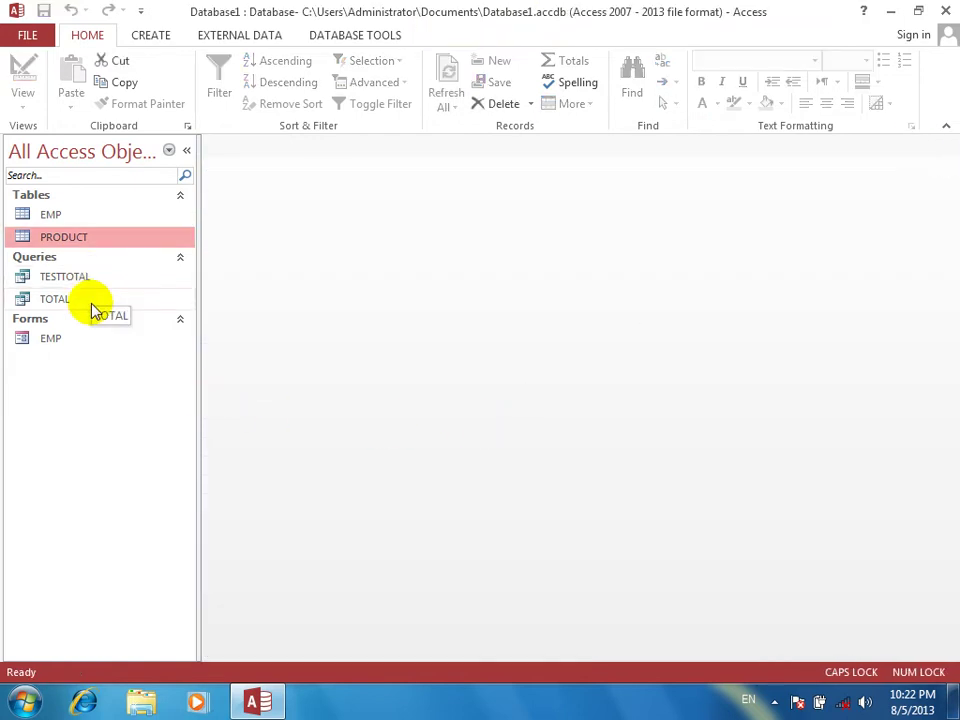
Reopen PRODUCT to check the records, then close it and a stray blank table design
click(87, 236)
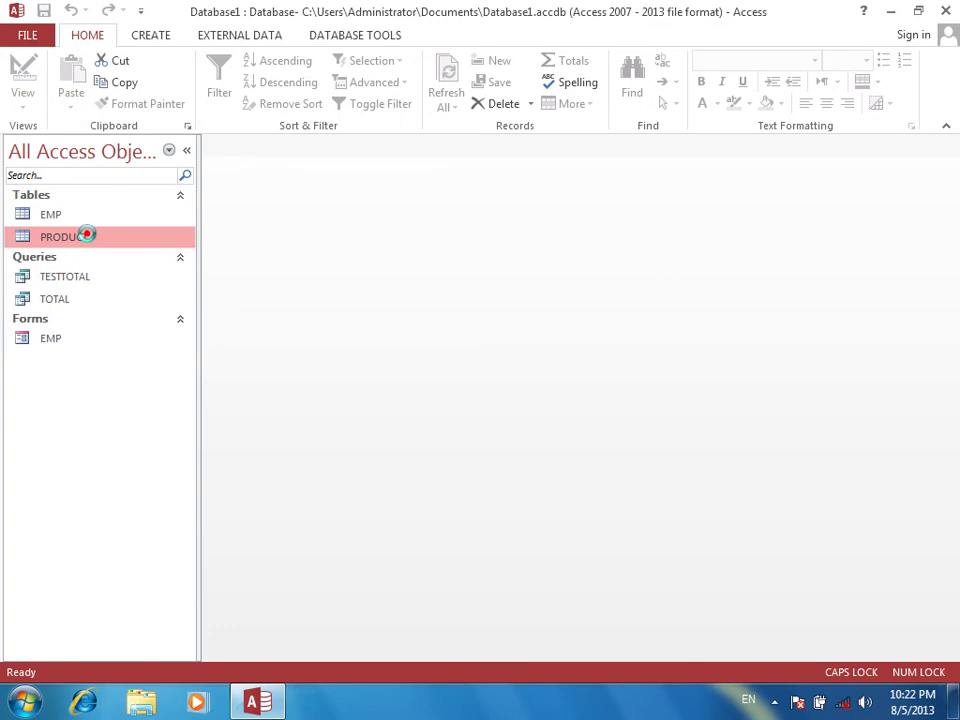
double_click(87, 236)
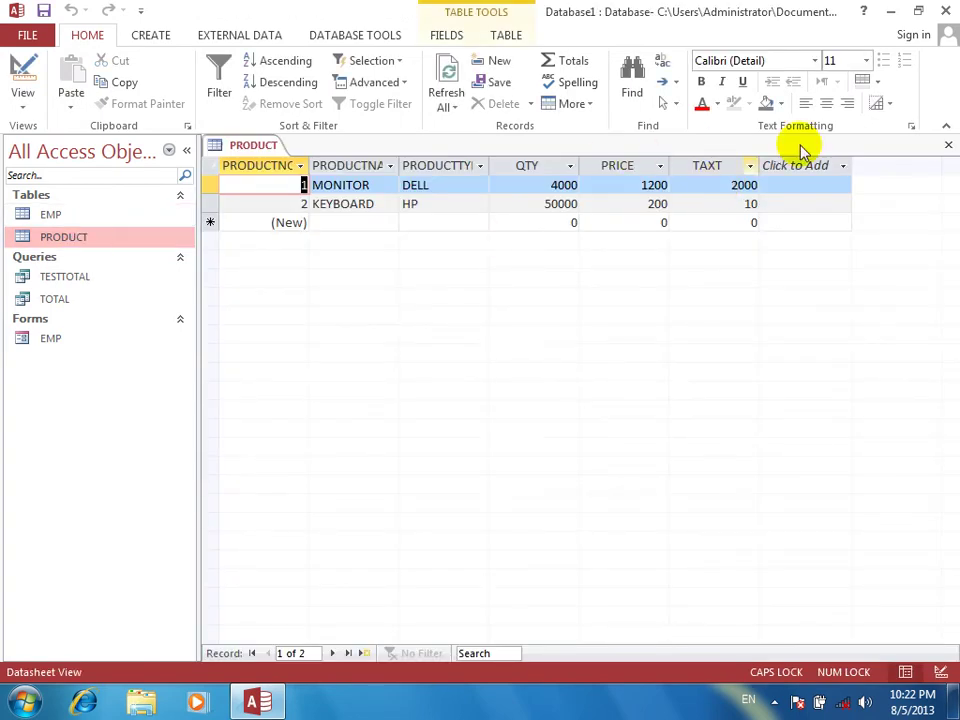
click(948, 135)
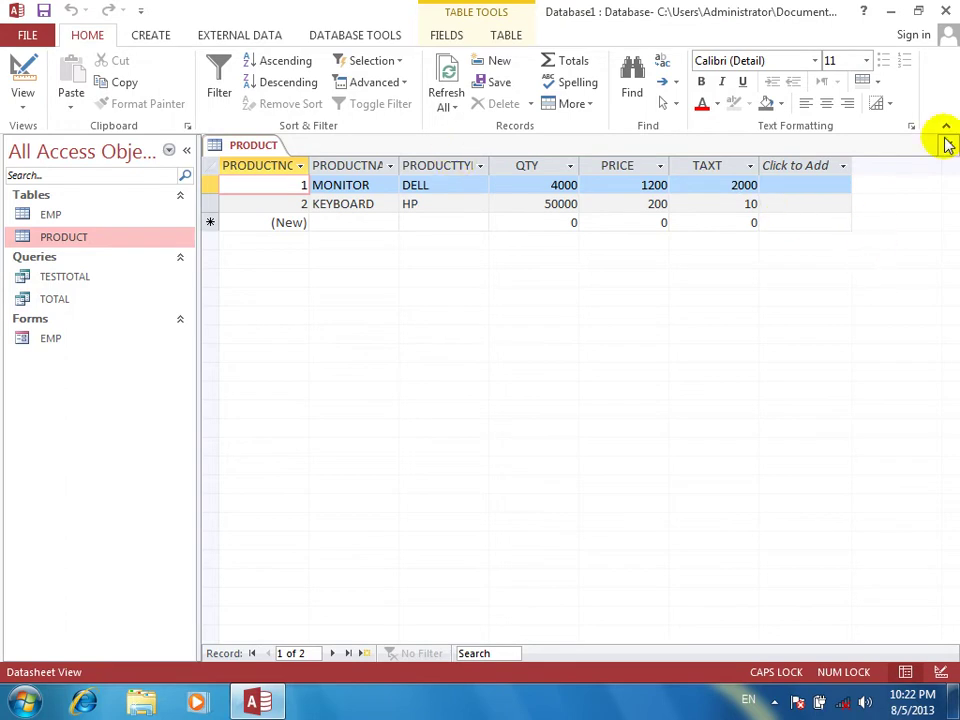
click(949, 158)
click(948, 145)
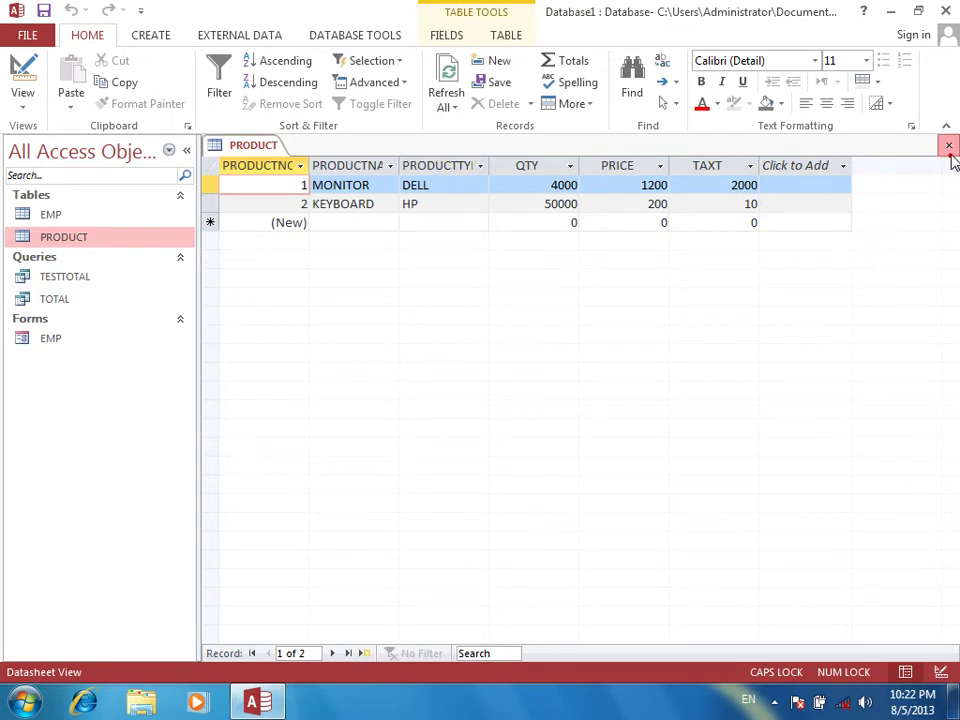
click(150, 38)
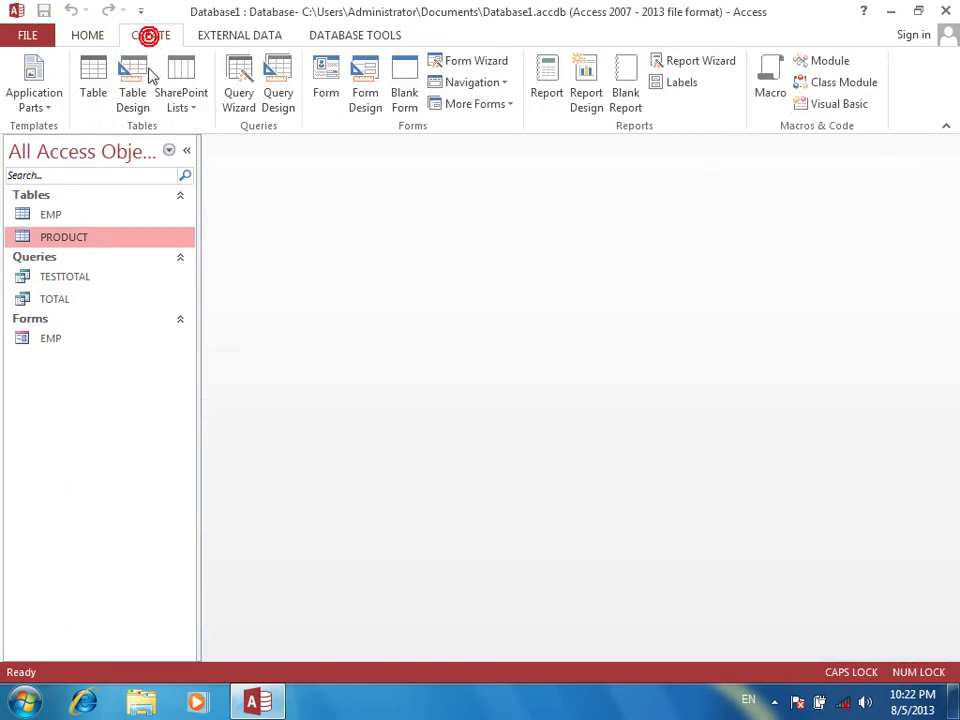
click(133, 80)
click(695, 145)
Create a query design on the PRODUCT table and drag all its fields into the grid
click(150, 35)
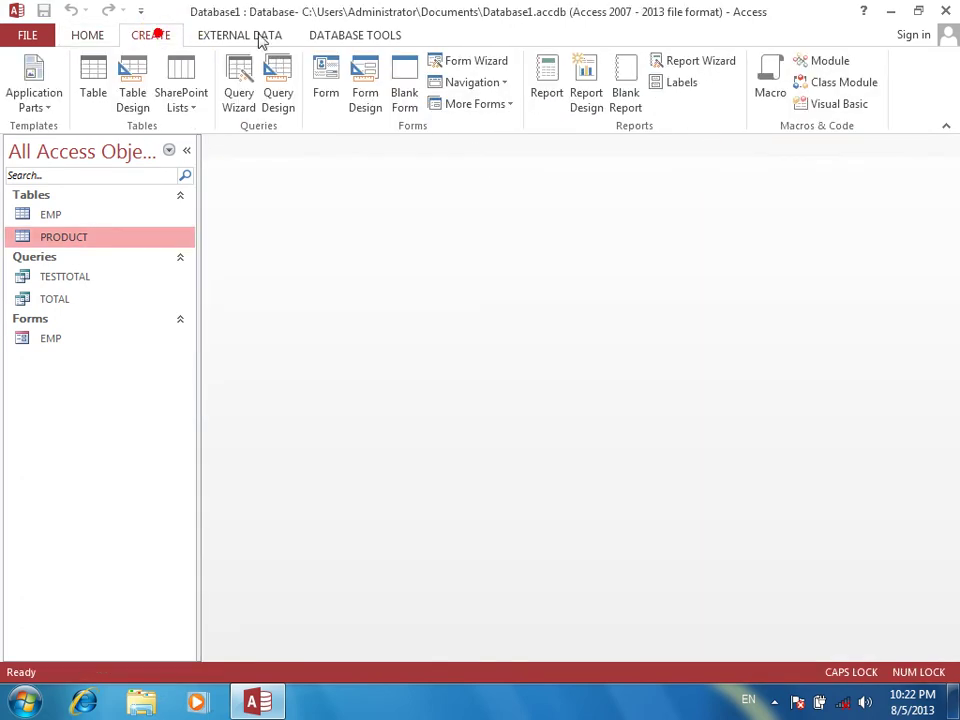
click(284, 94)
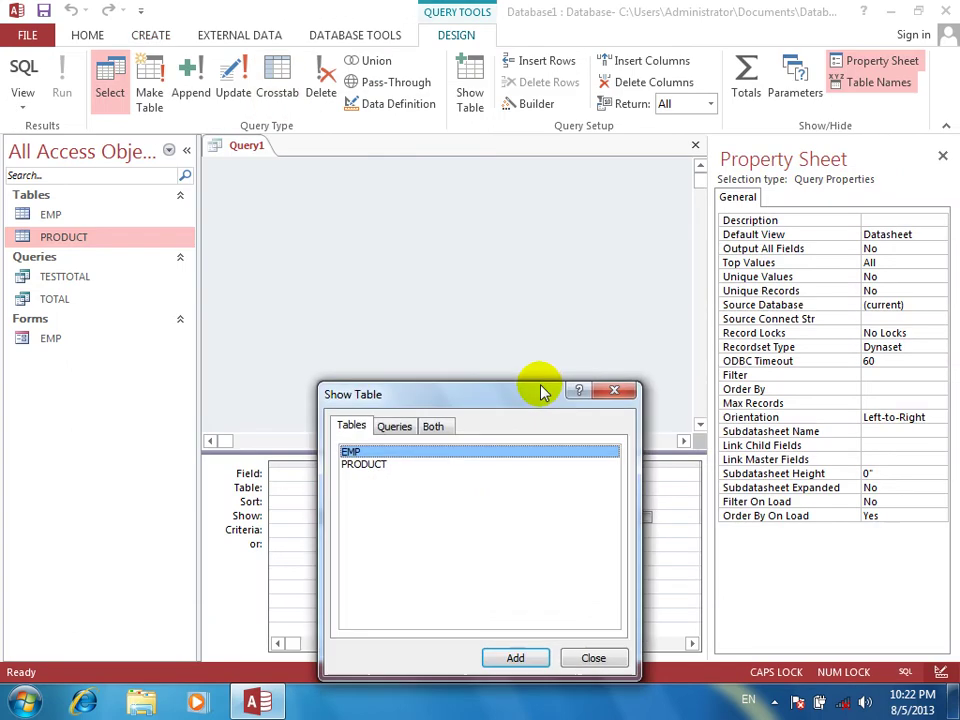
click(390, 463)
click(515, 658)
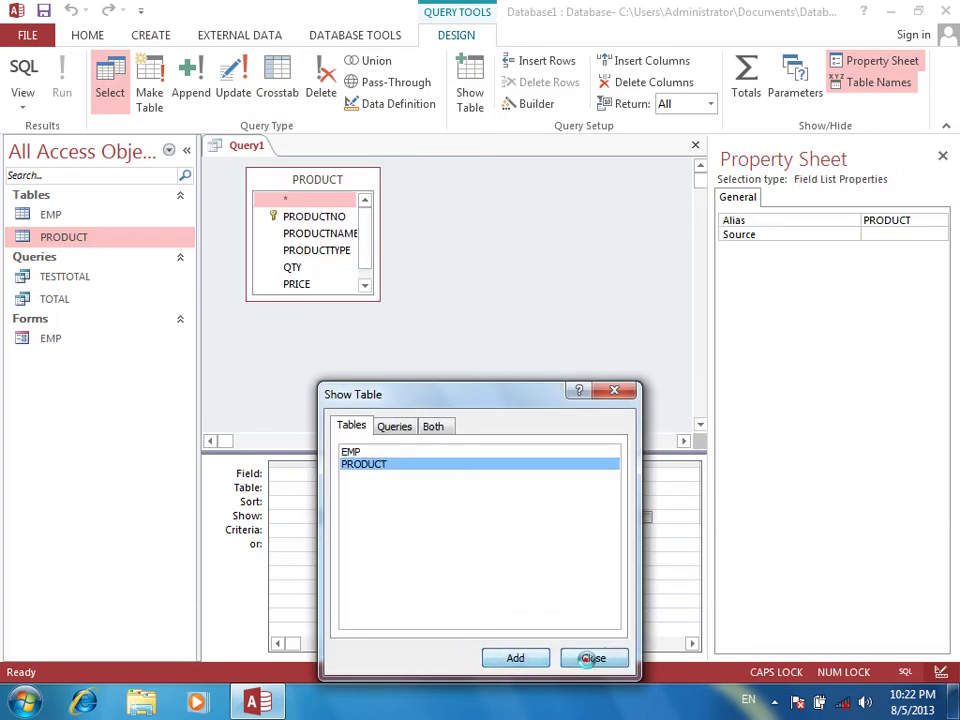
click(590, 658)
double_click(322, 180)
drag(318, 203, 320, 490)
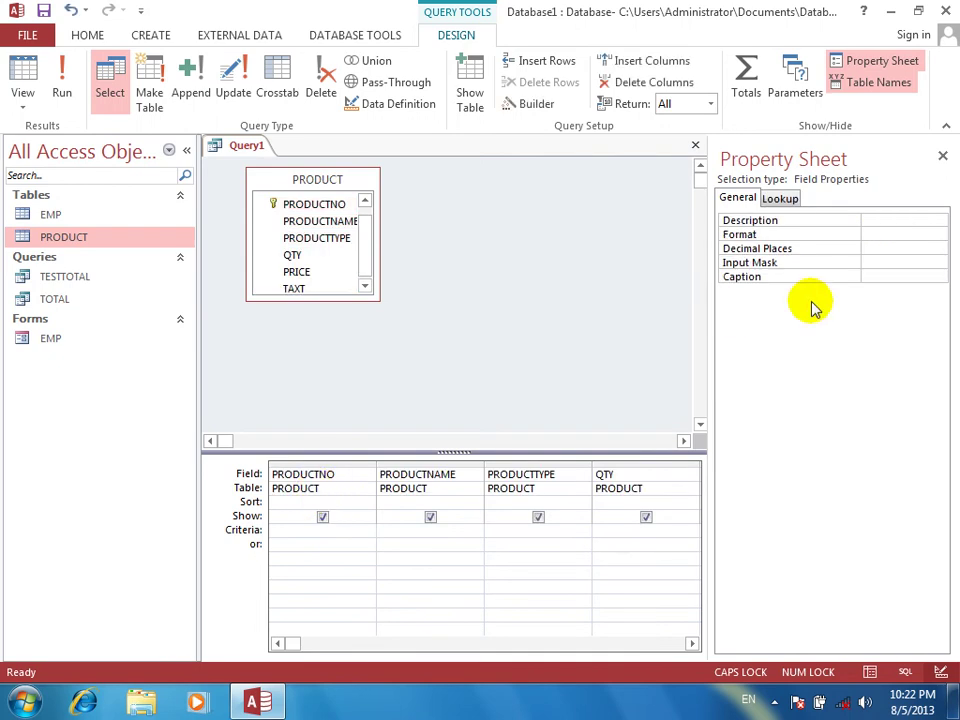
In the next empty column, enter NET TOTAL:QTY*PRICE-QTY*TAXT through the Zoom box
click(943, 160)
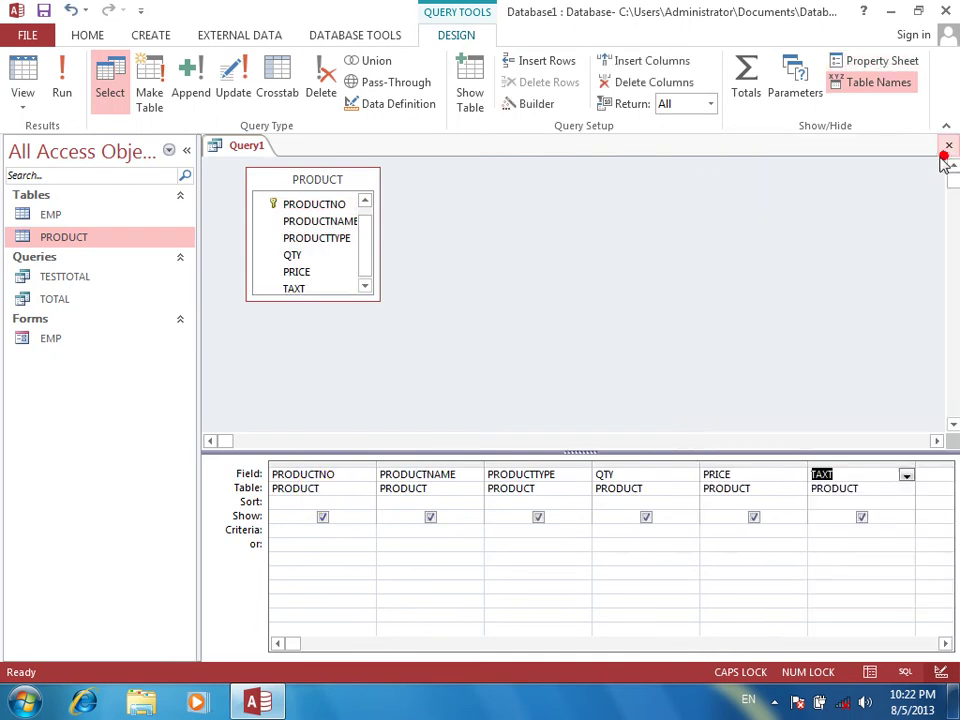
right_click(909, 478)
right_click(726, 483)
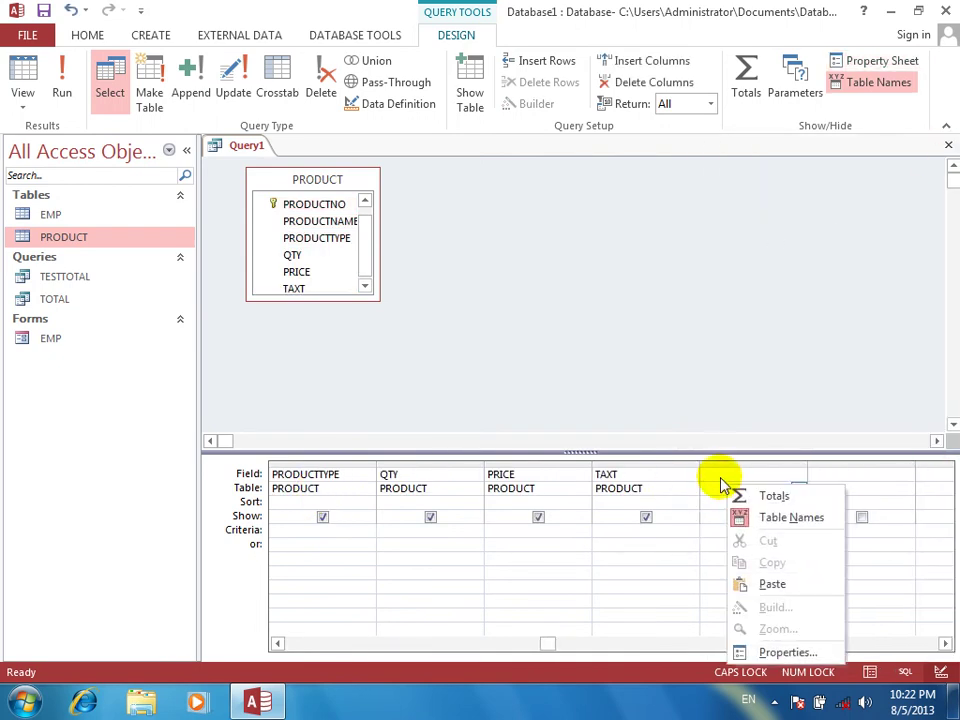
click(718, 476)
right_click(720, 478)
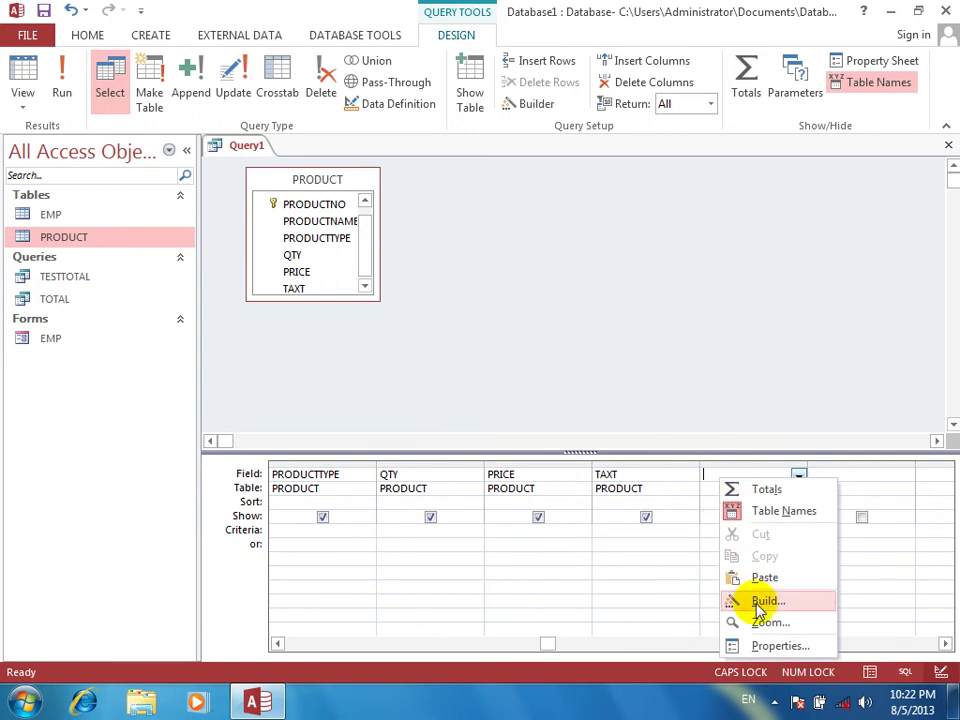
click(762, 623)
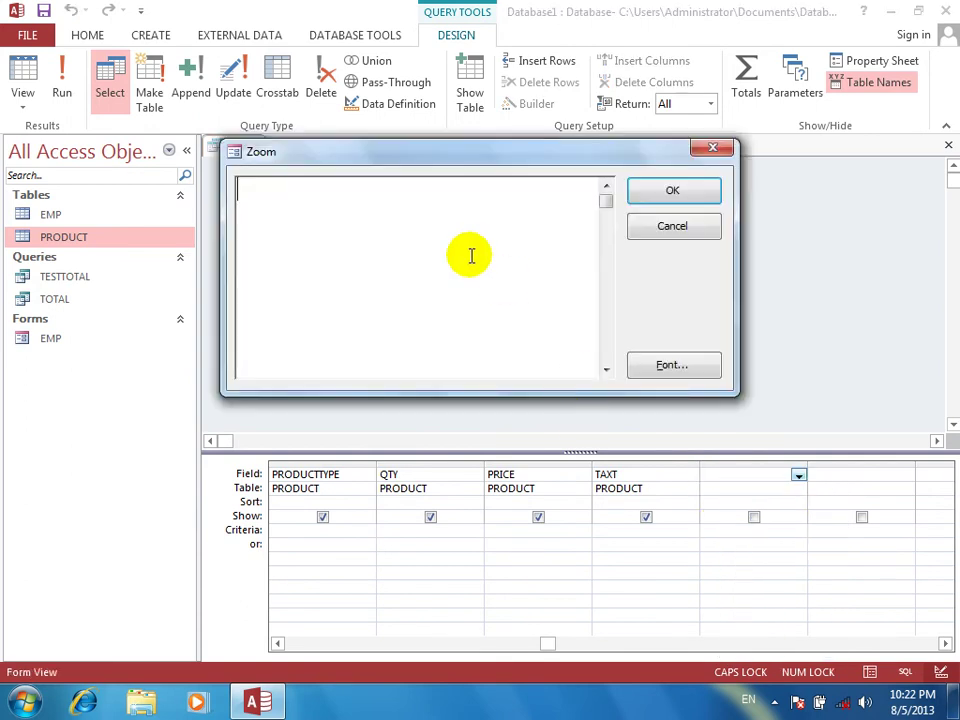
text(TOTAL)
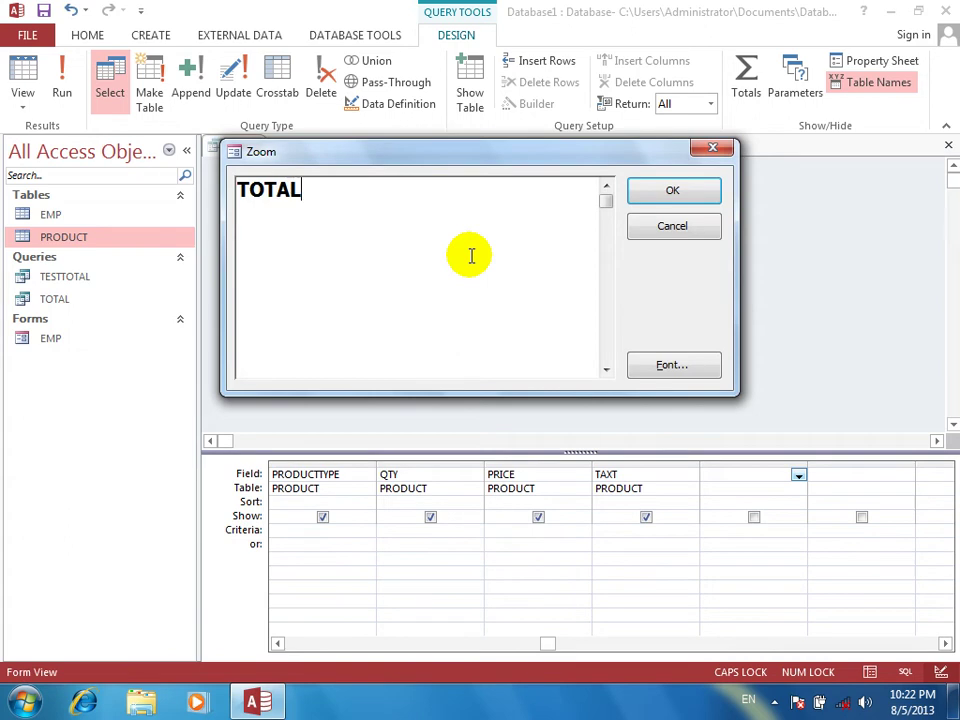
key(BackSpace)
key(BackSpace)
key(BackSpace)
key(BackSpace)
key(BackSpace)
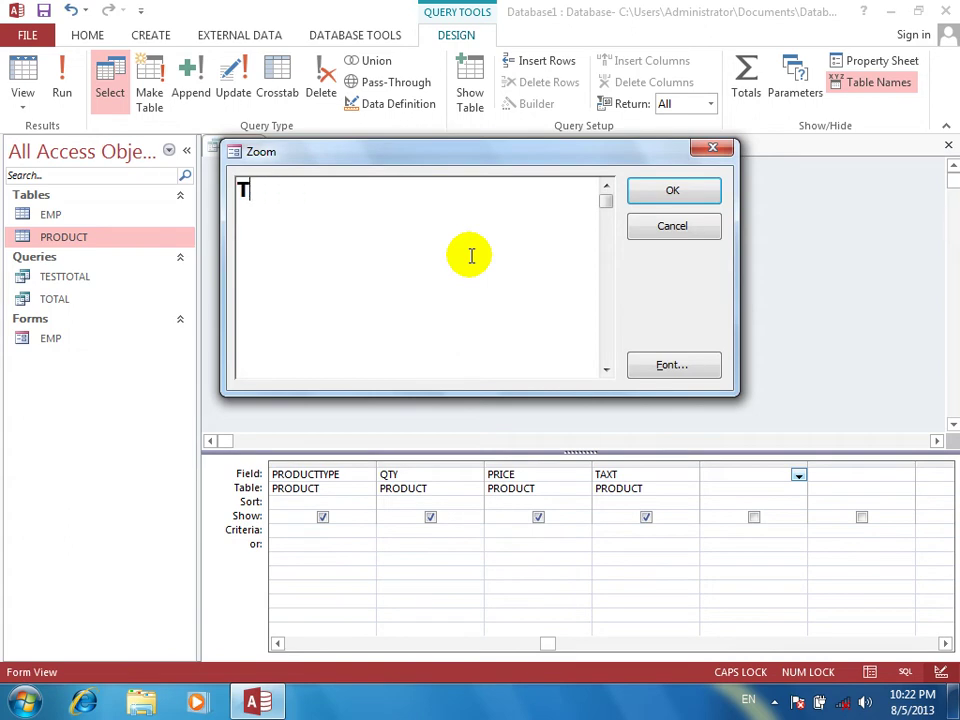
text(NET TOTAL)
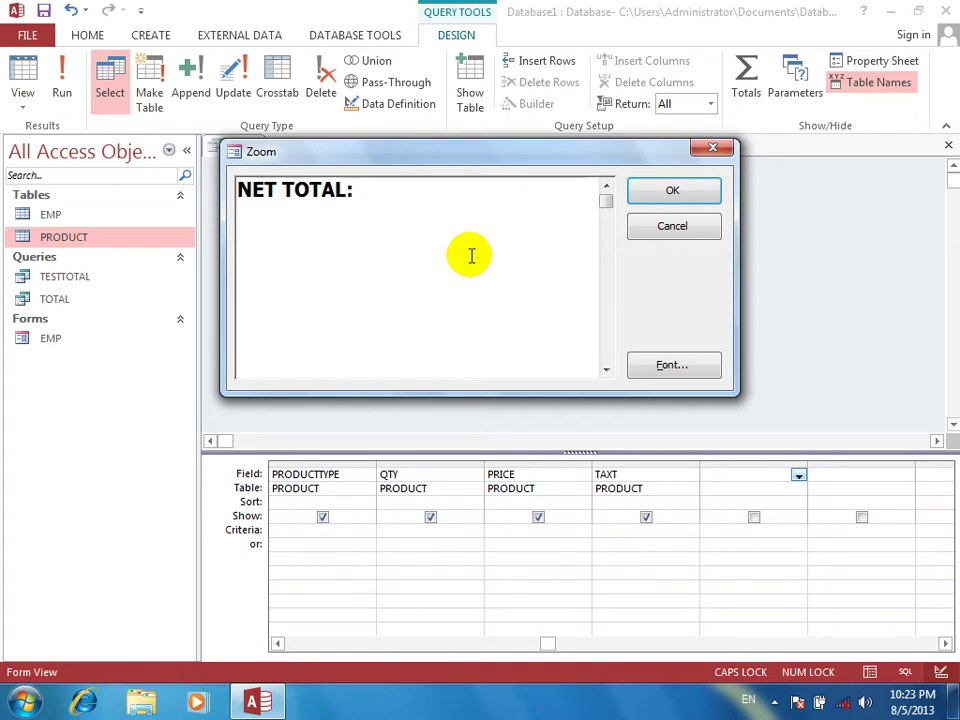
text(:QTY)
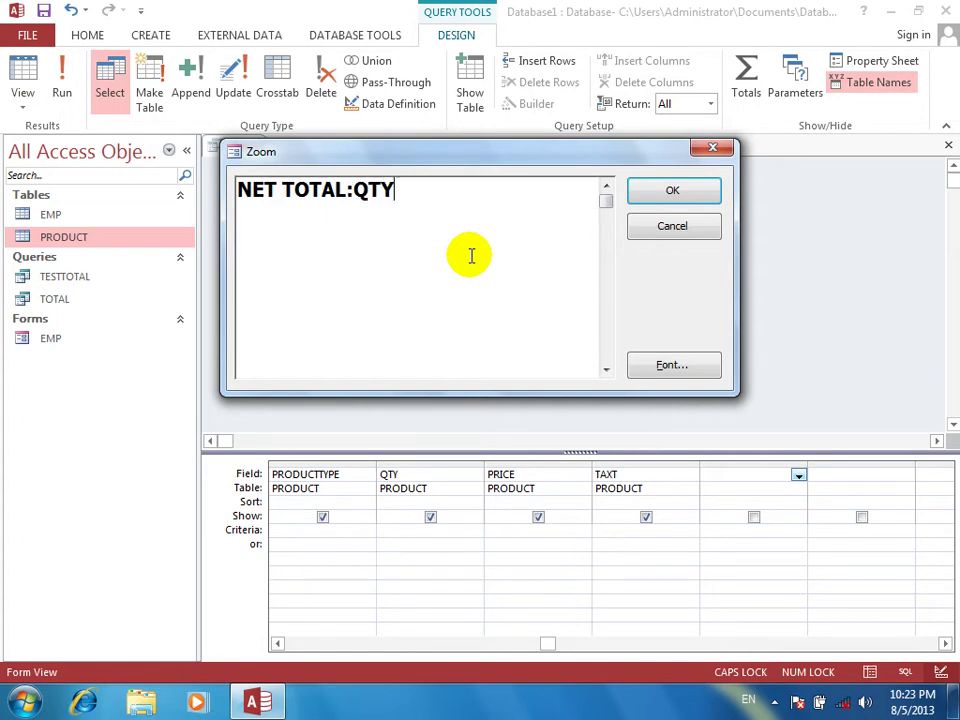
text(*PROIC)
key(BackSpace)
key(BackSpace)
key(BackSpace)
text(ICE)
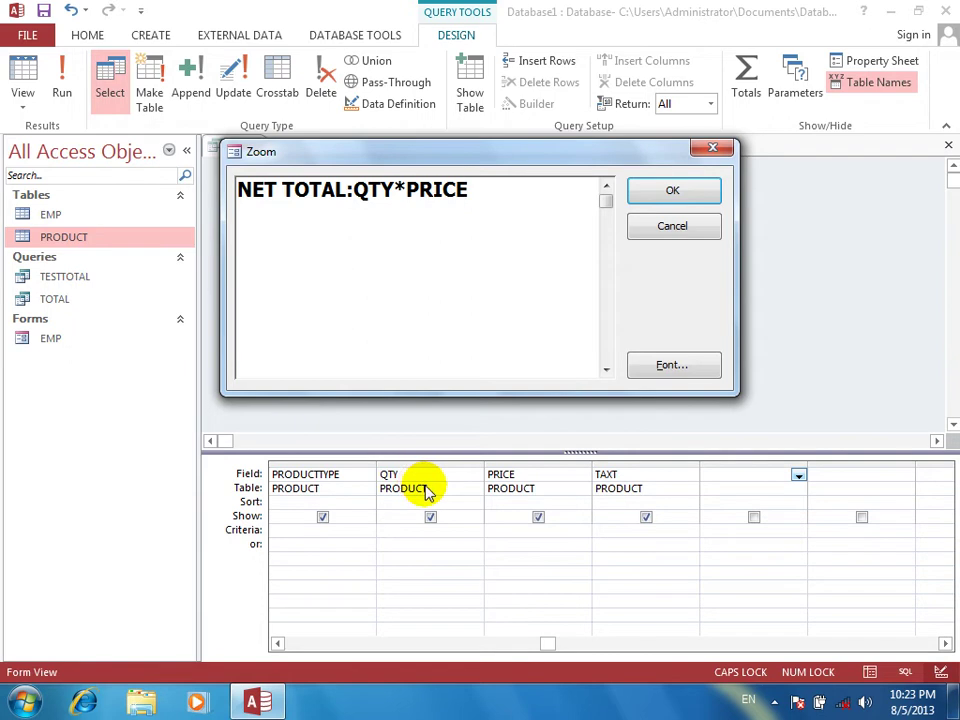
text(-QTY)
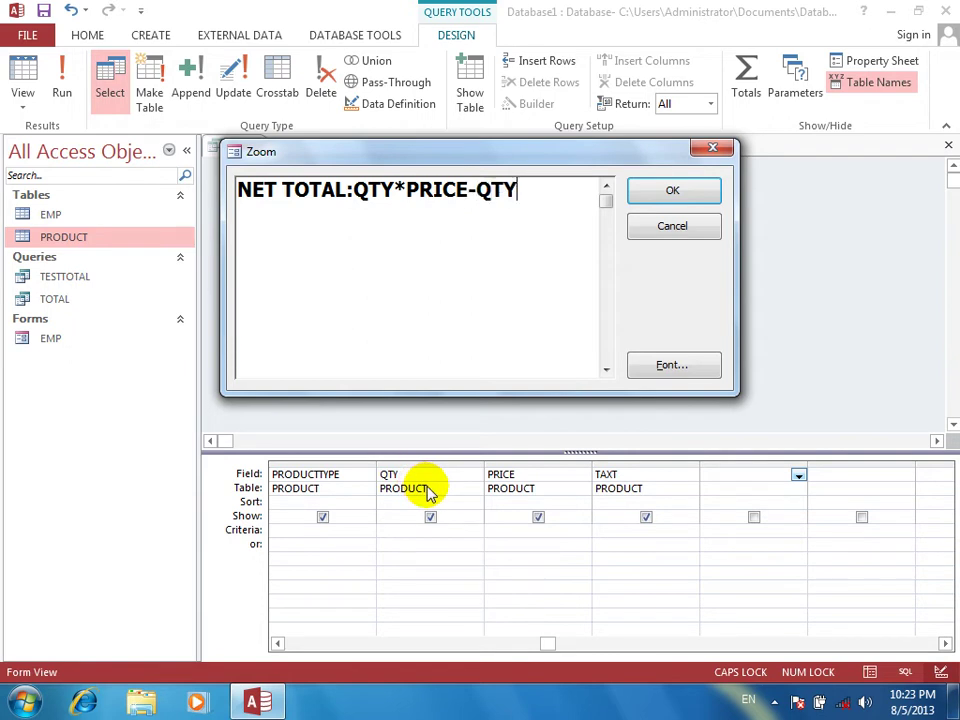
text(*TAXT)
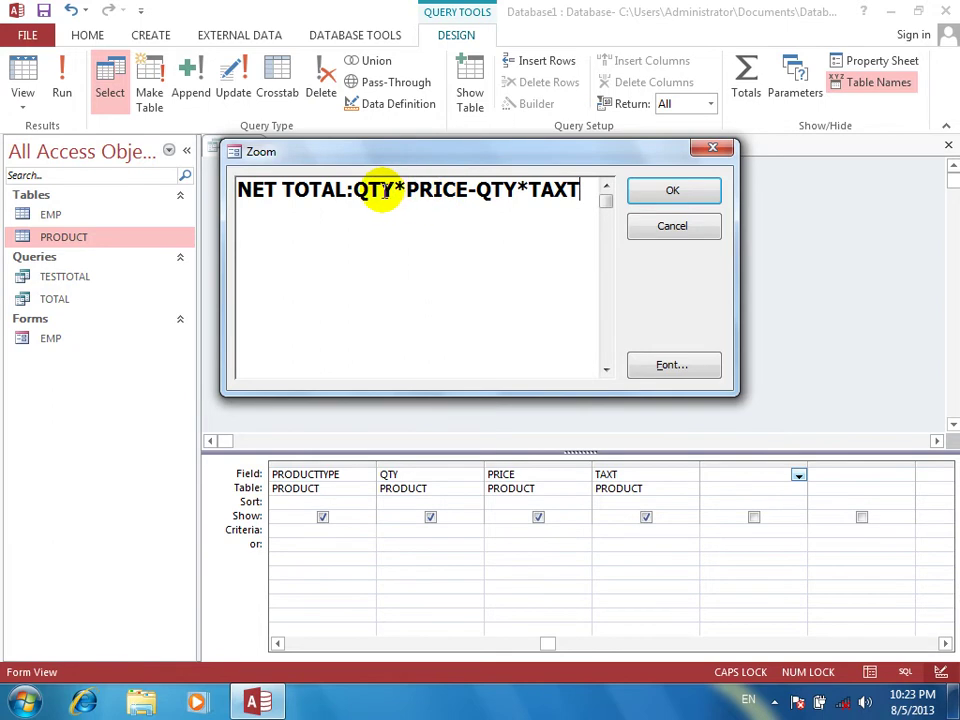
click(678, 196)
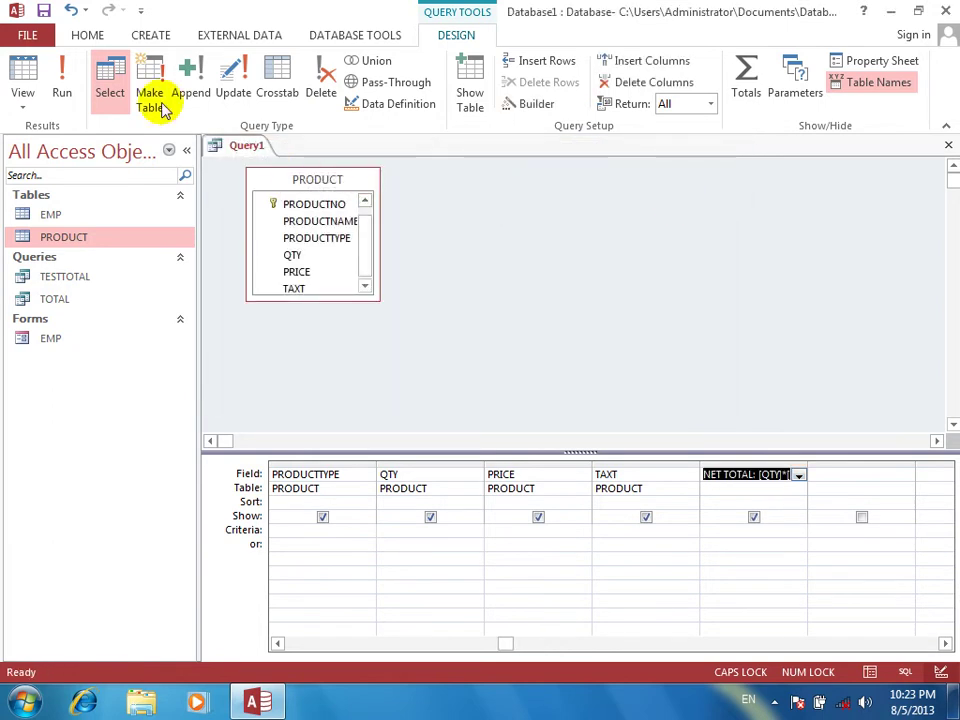
Run the query and change the MONITOR record's TAXT from 2000 to 20
click(61, 88)
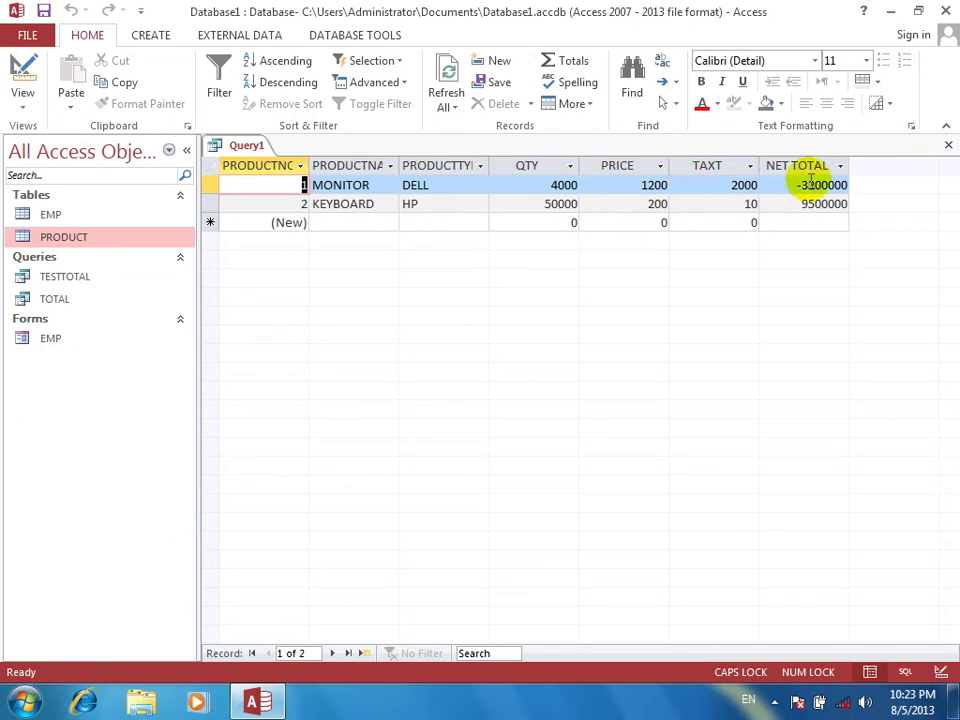
double_click(619, 188)
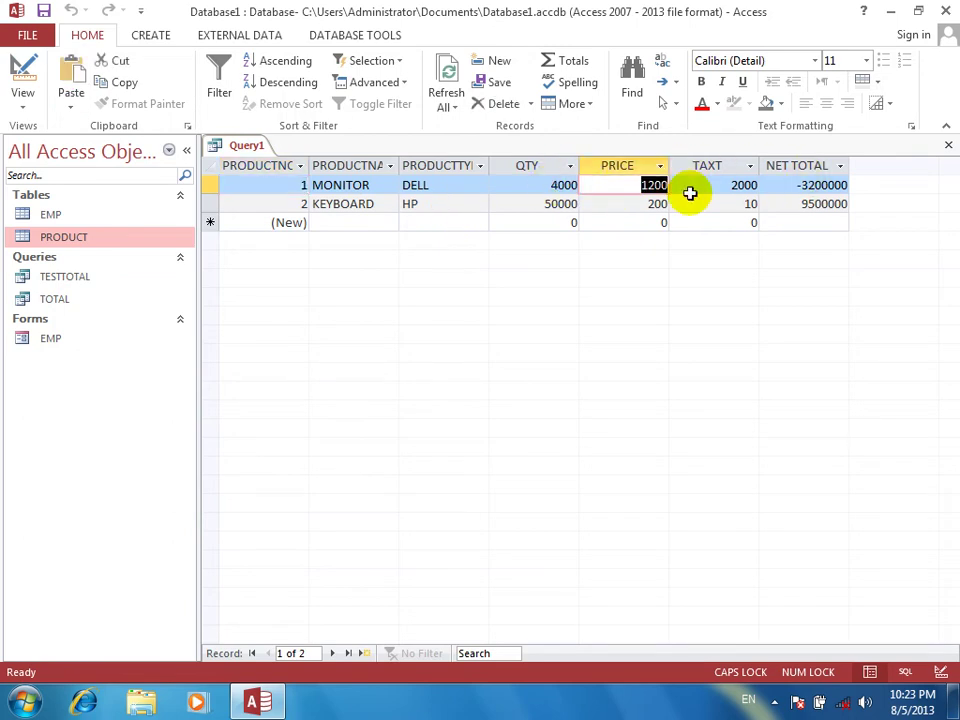
click(692, 193)
click(795, 185)
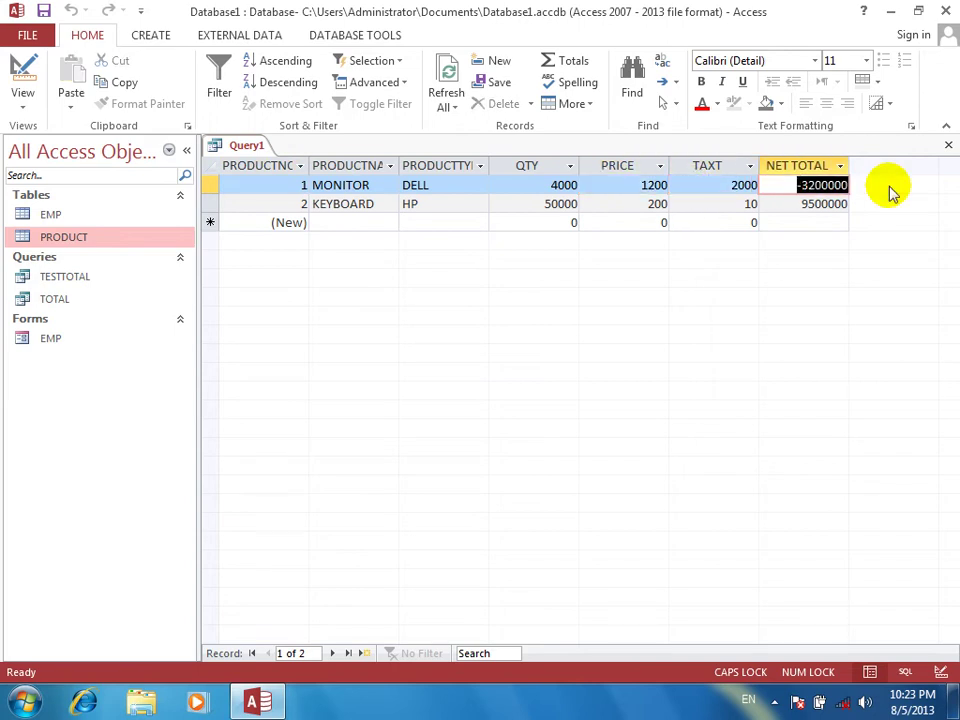
click(714, 185)
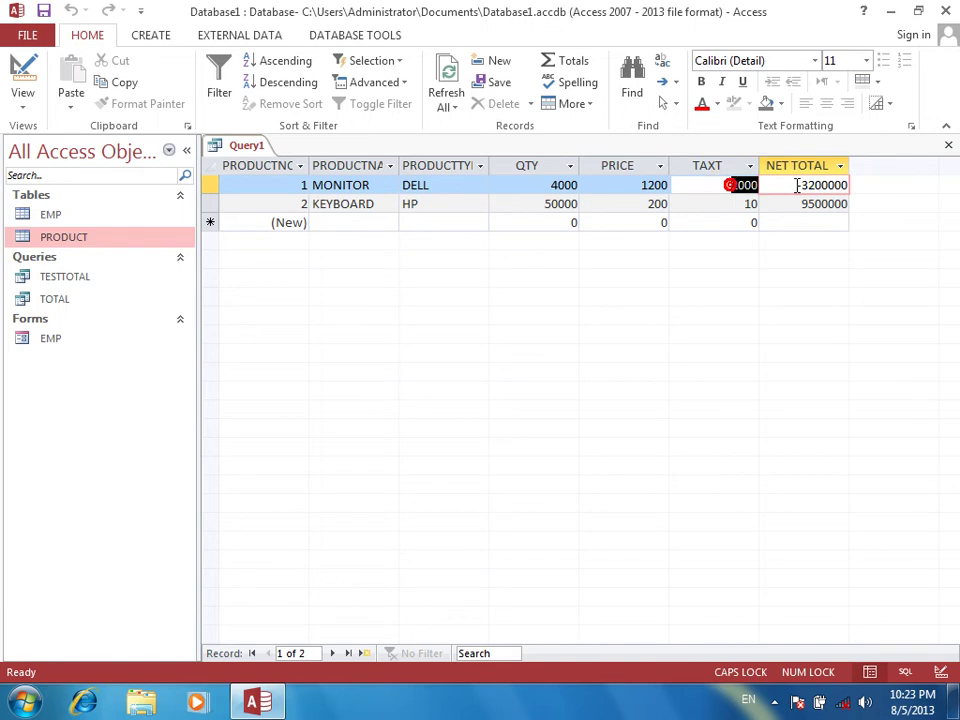
text(20)
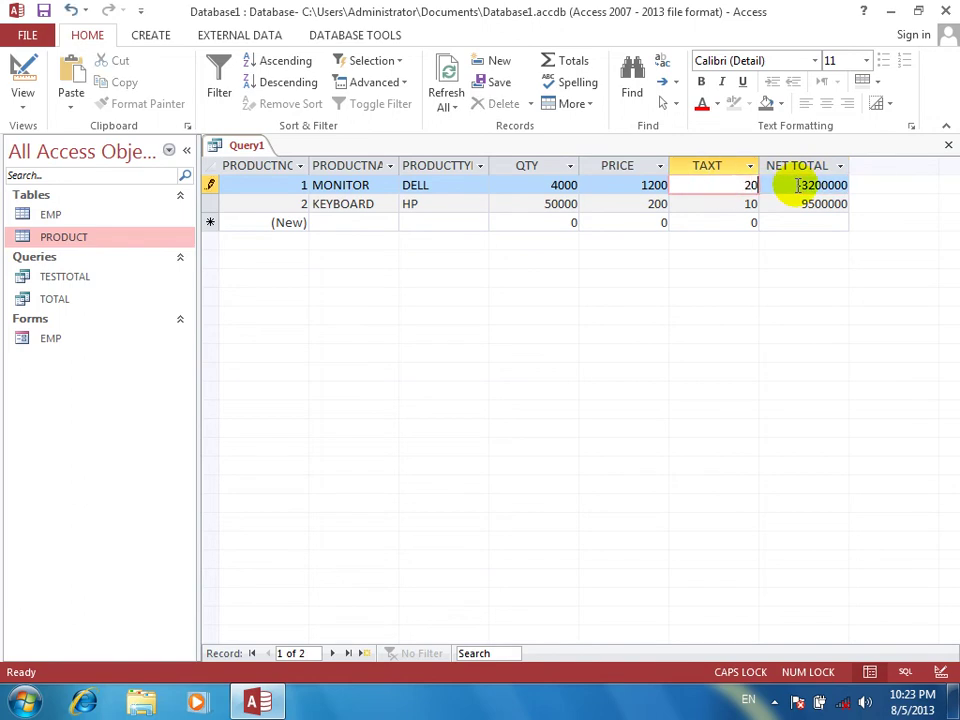
click(798, 185)
click(707, 185)
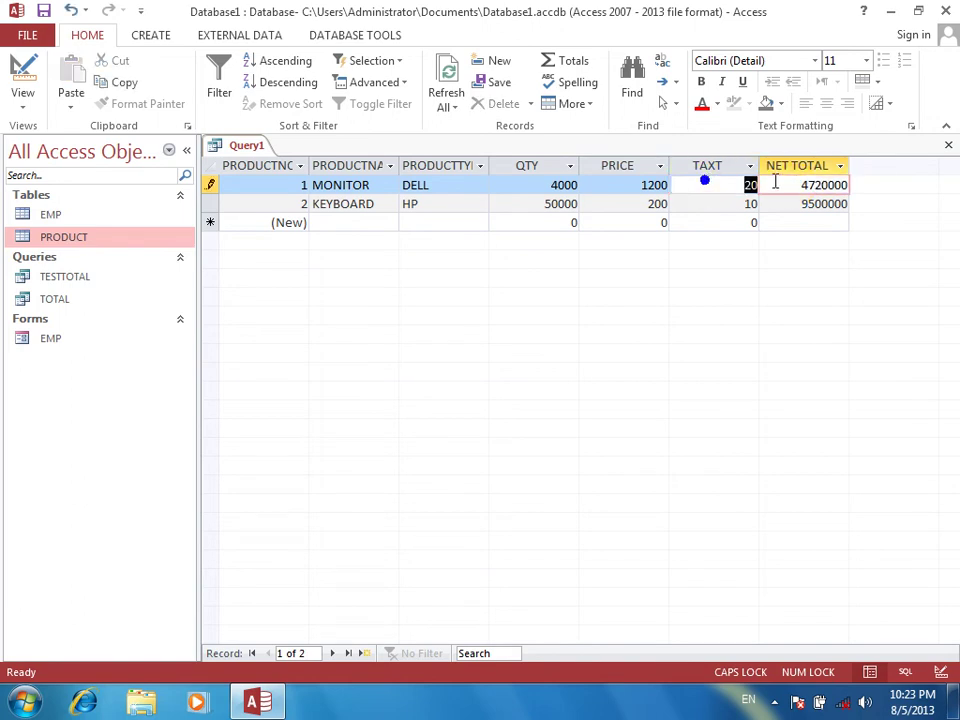
right_click(780, 185)
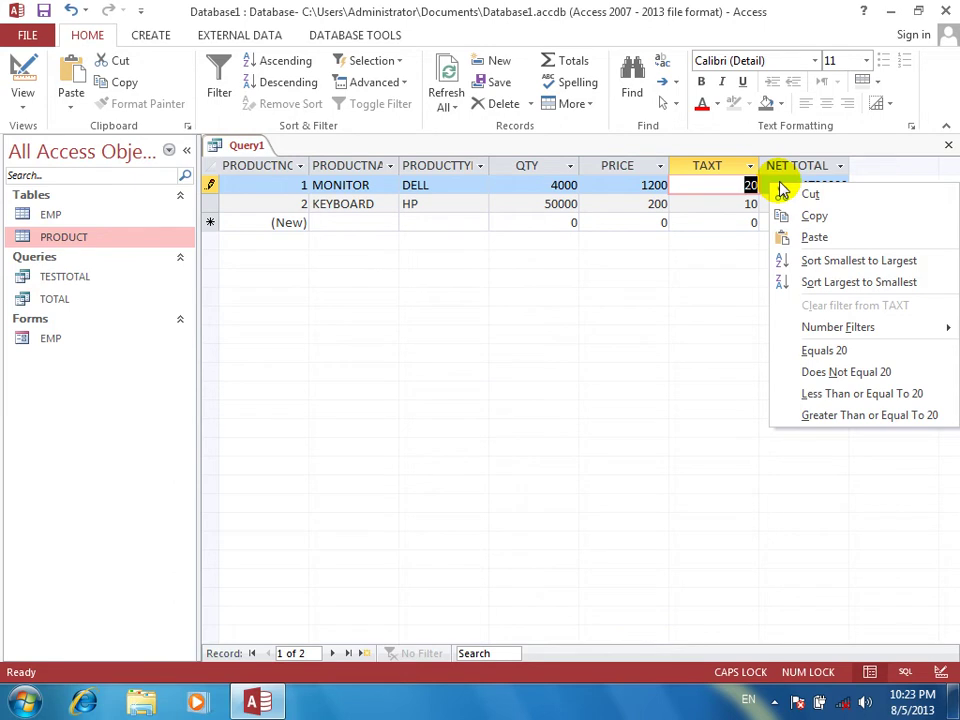
right_click(665, 186)
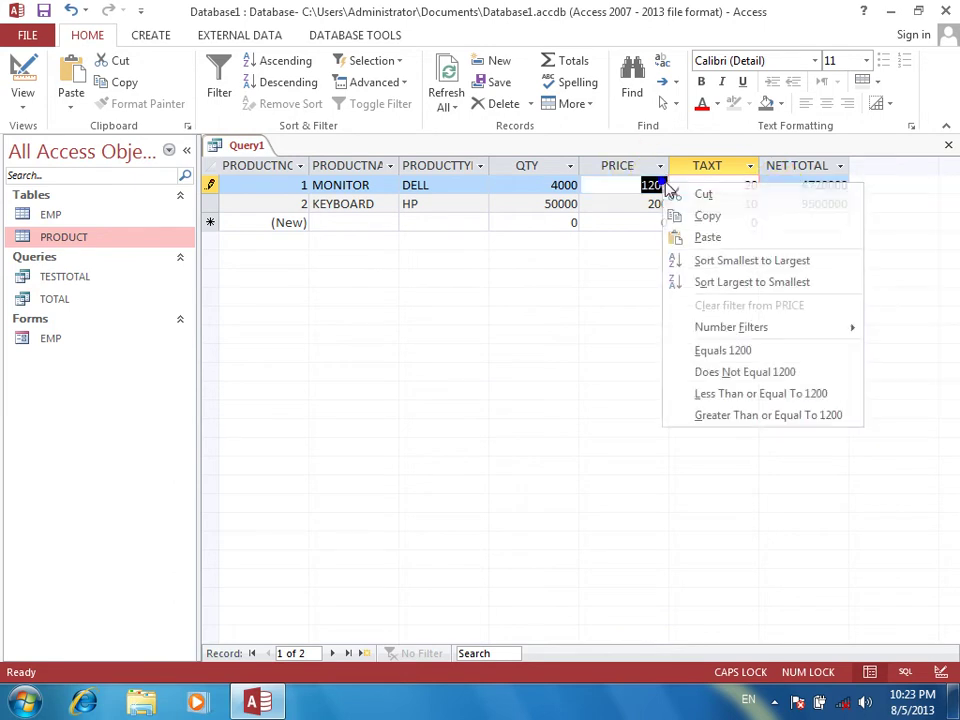
key(Escape)
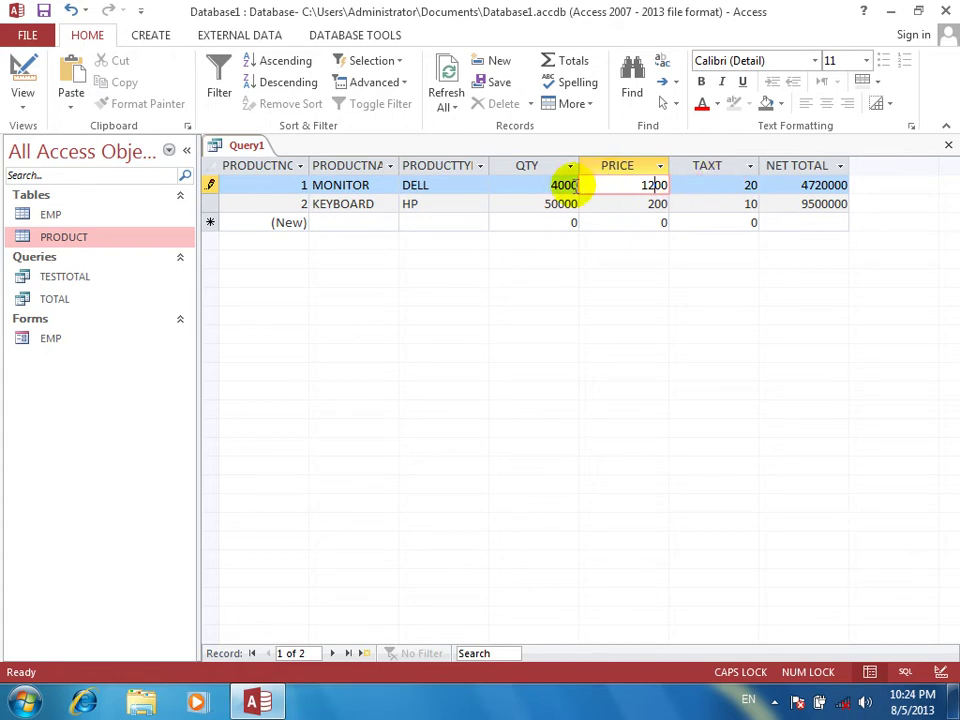
Set the MONITOR record to QTY 100, PRICE 10 and TAXT 5
click(520, 184)
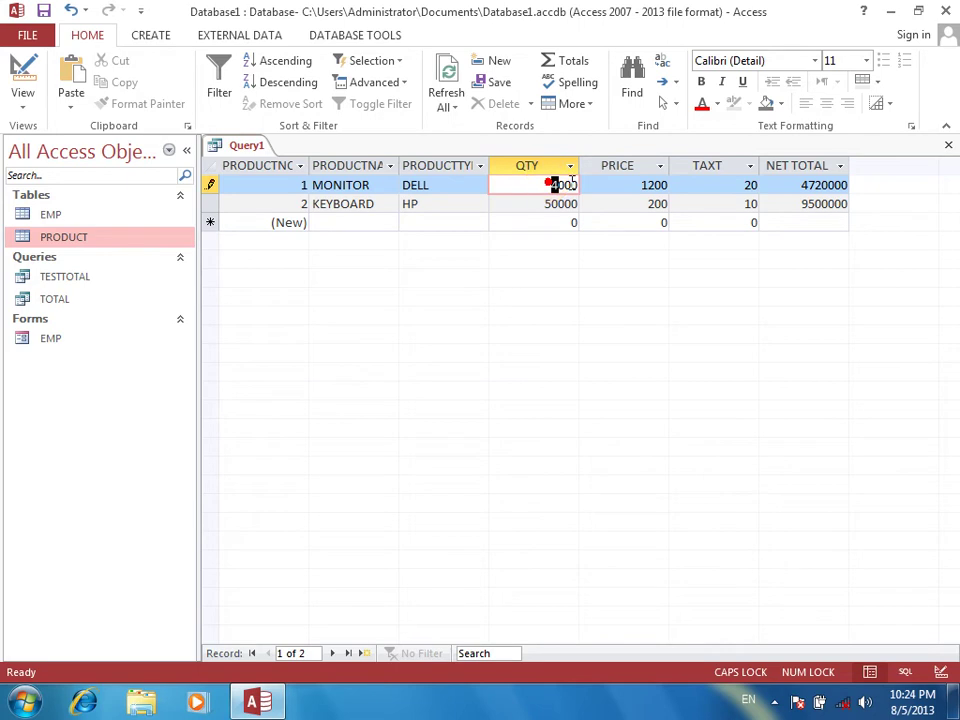
drag(572, 180, 602, 184)
text(100)
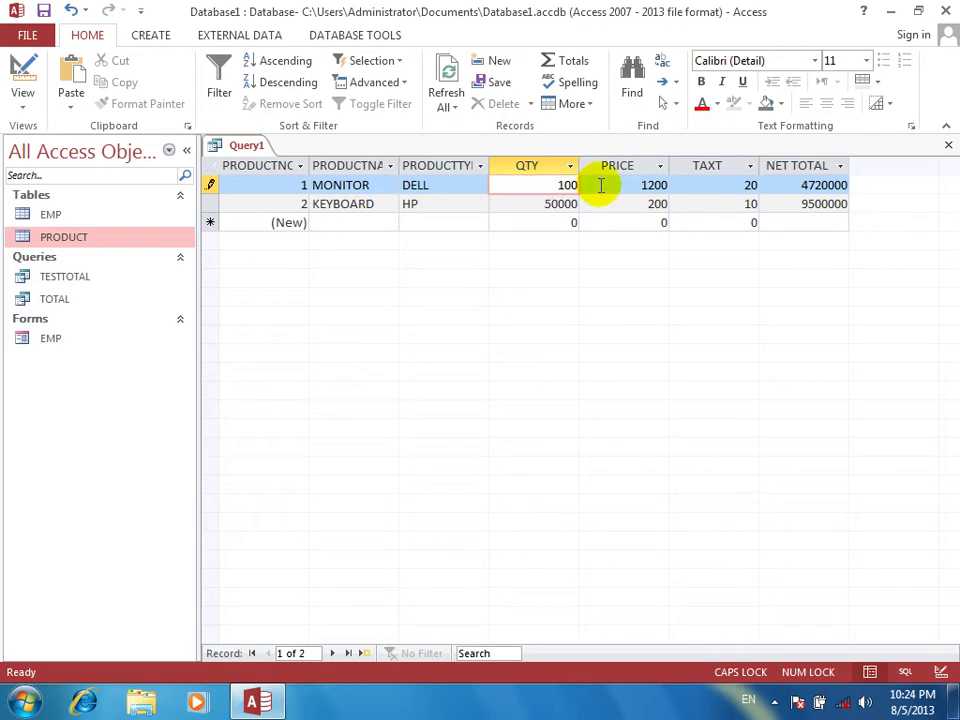
key(Tab)
text(10)
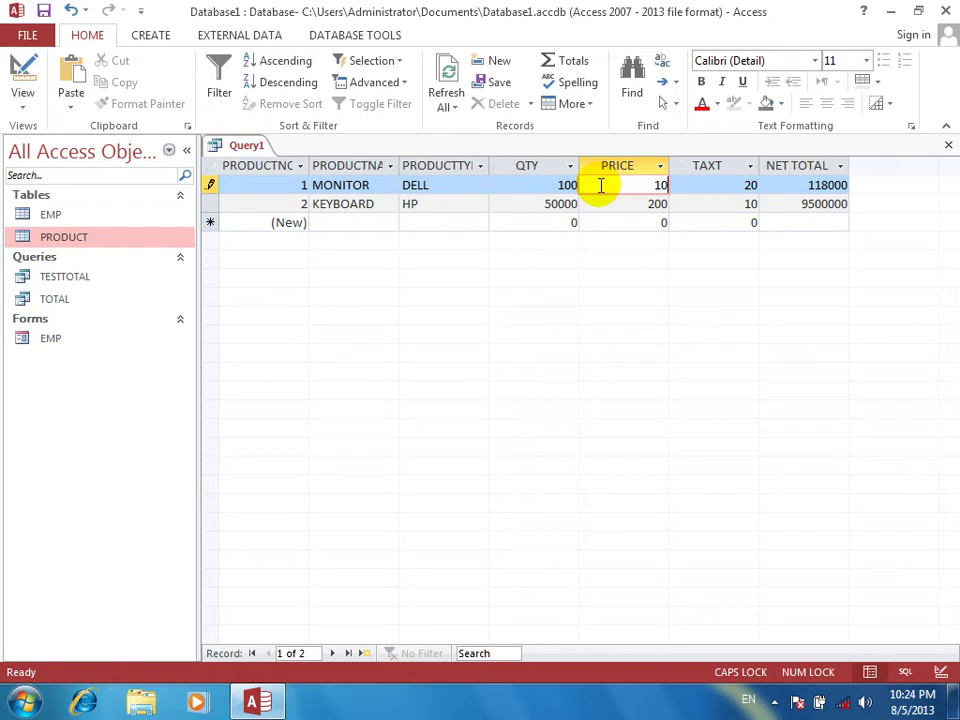
key(Tab)
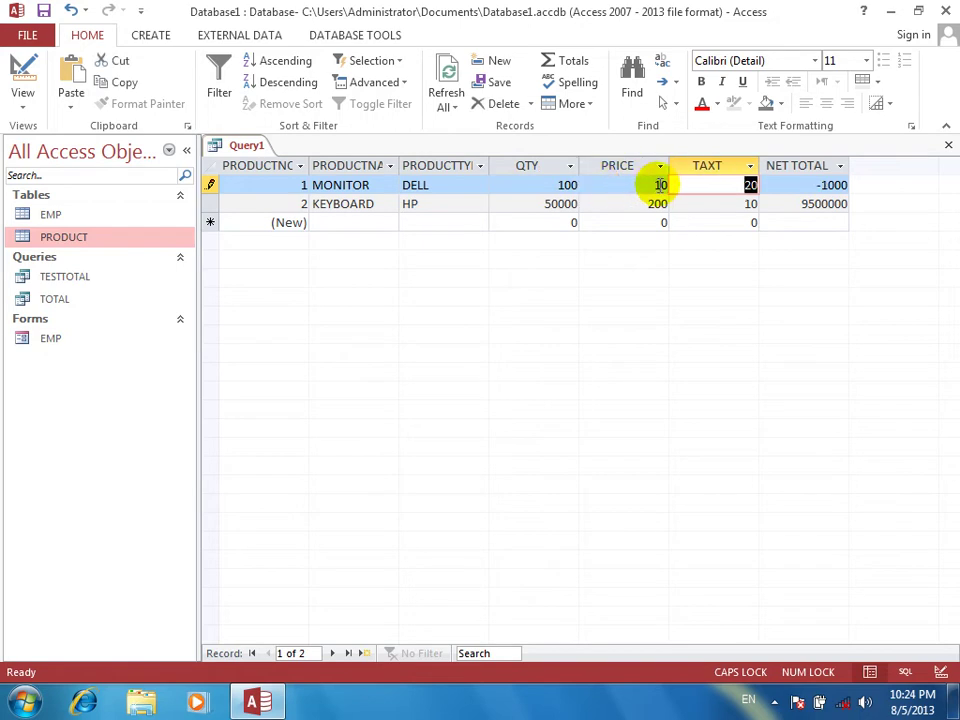
click(733, 185)
drag(733, 185, 796, 188)
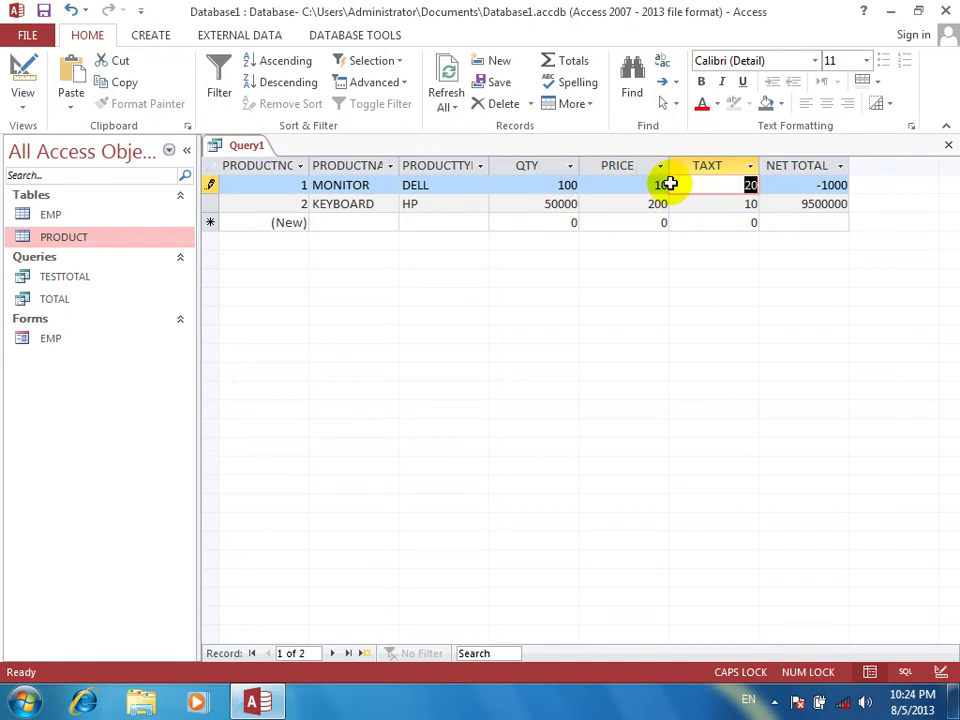
text(5)
key(Tab)
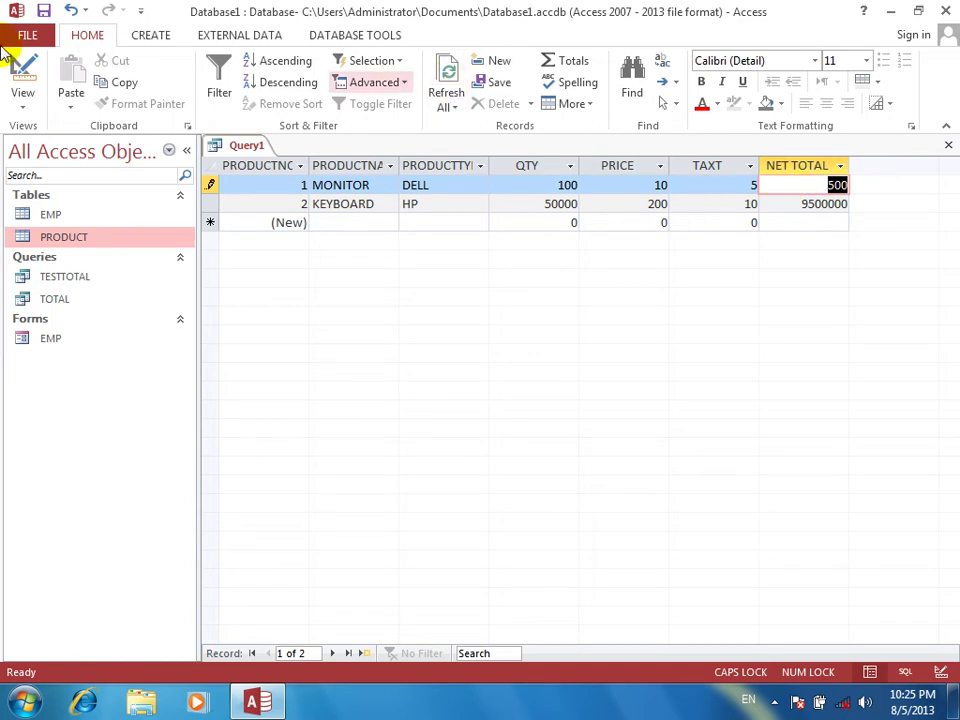
In Design View, change the NET TOTAL expression to QTY*PRICE+QTY*TAXT
click(22, 72)
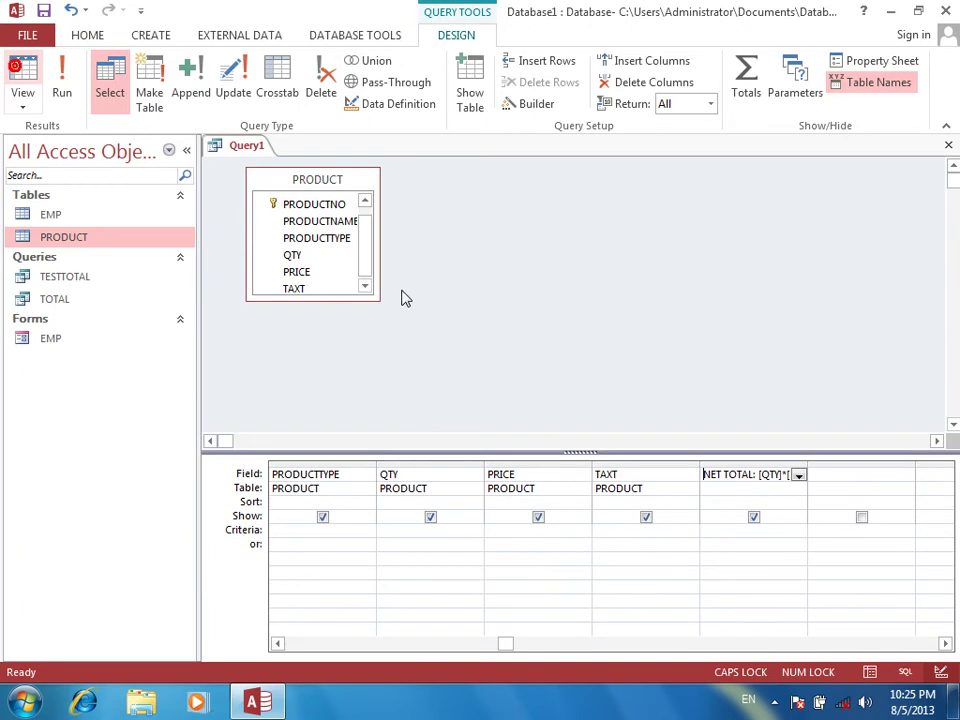
right_click(768, 476)
click(797, 618)
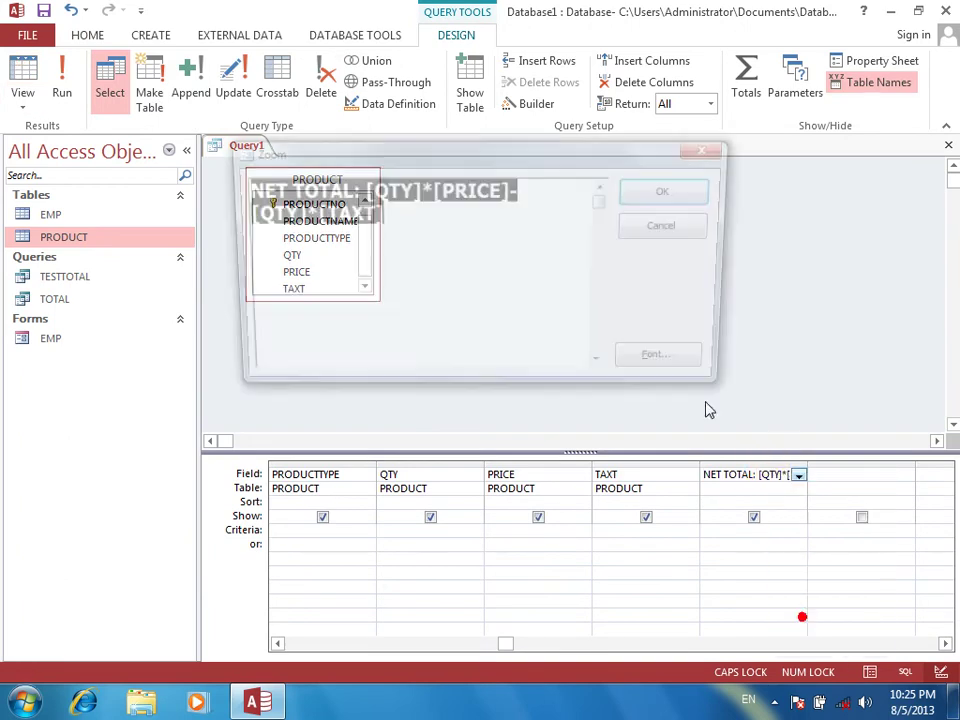
click(514, 190)
key(BackSpace)
text(\)
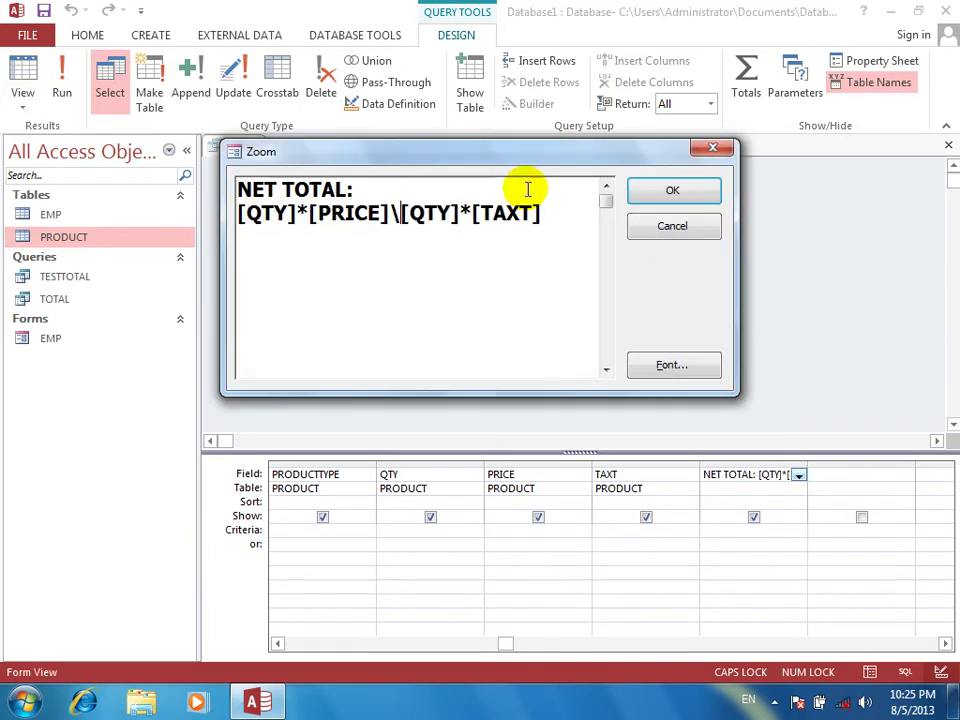
key(BackSpace)
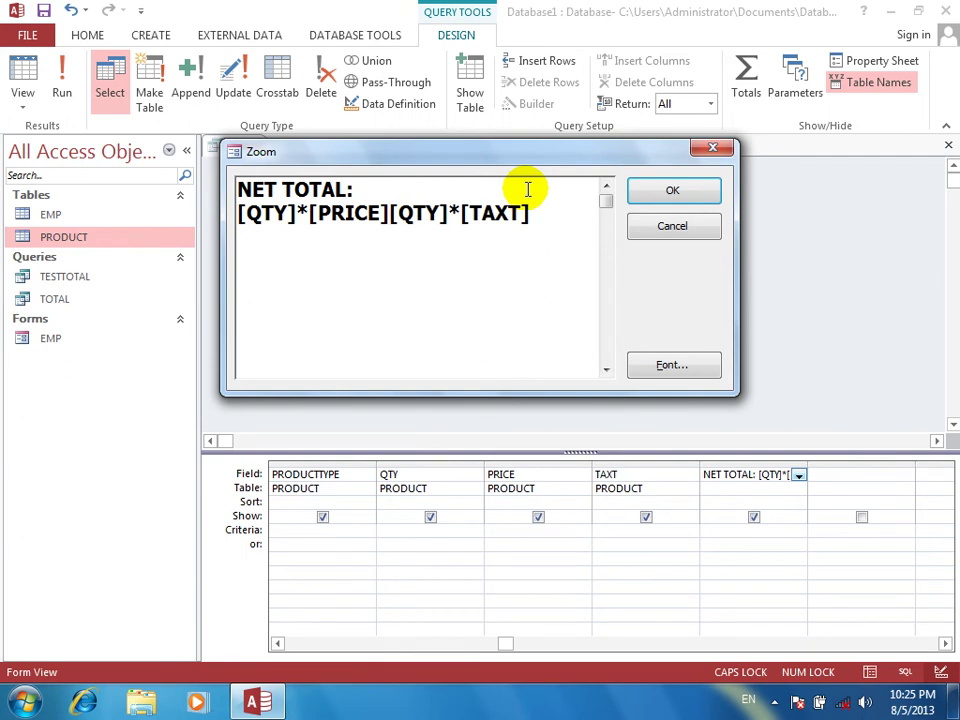
text(+)
key(Return)
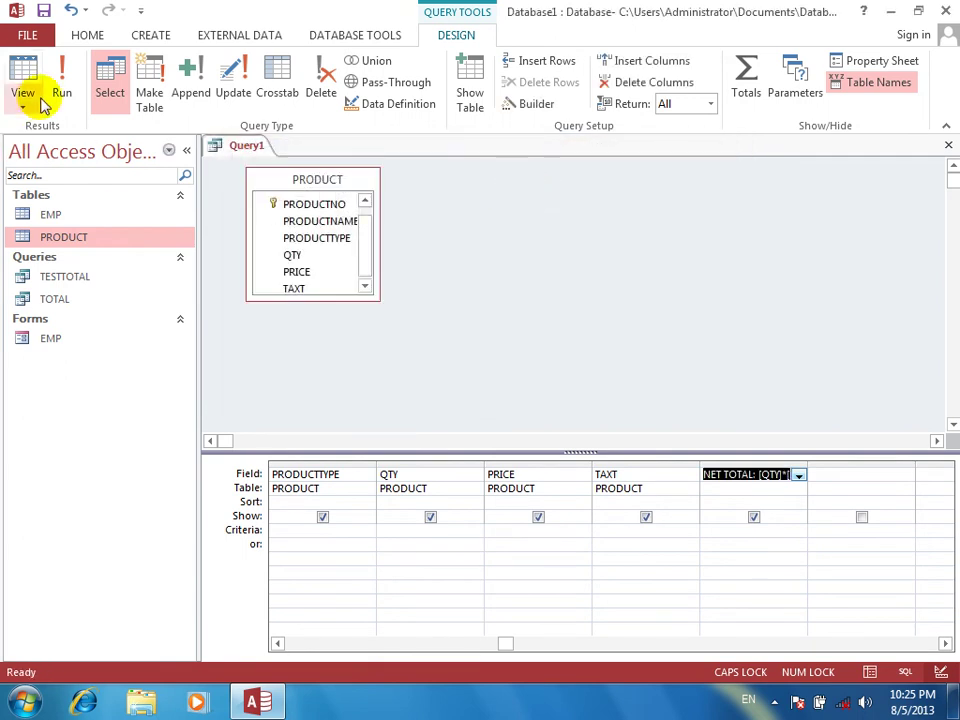
Run the query (NET TOTAL 1500 and 10500000), then save it as PRODUCTRESULT
click(60, 96)
click(808, 186)
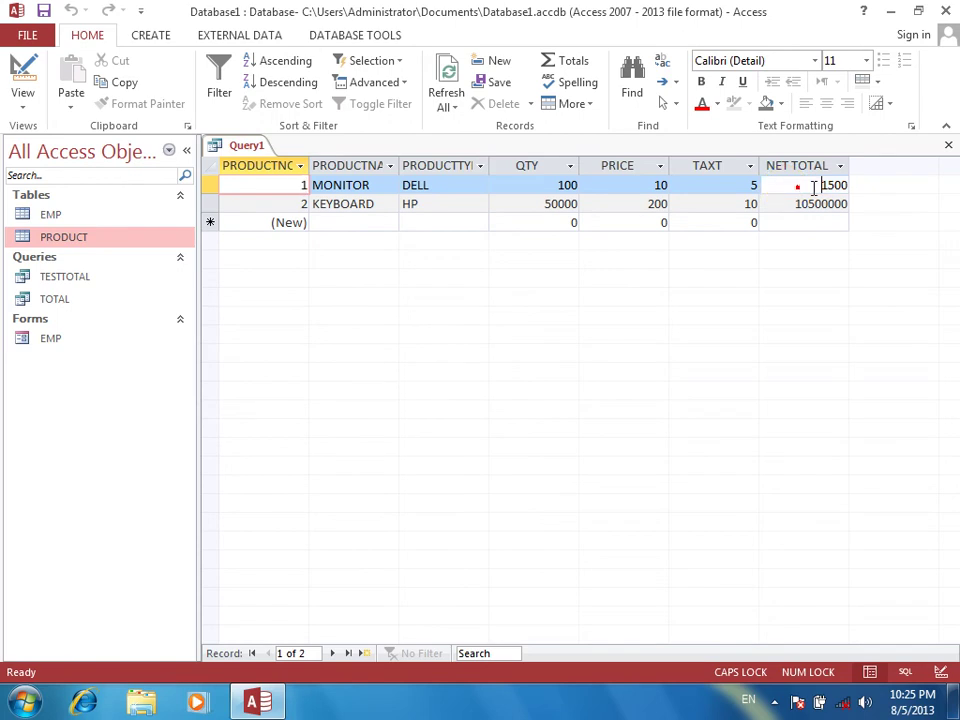
click(784, 204)
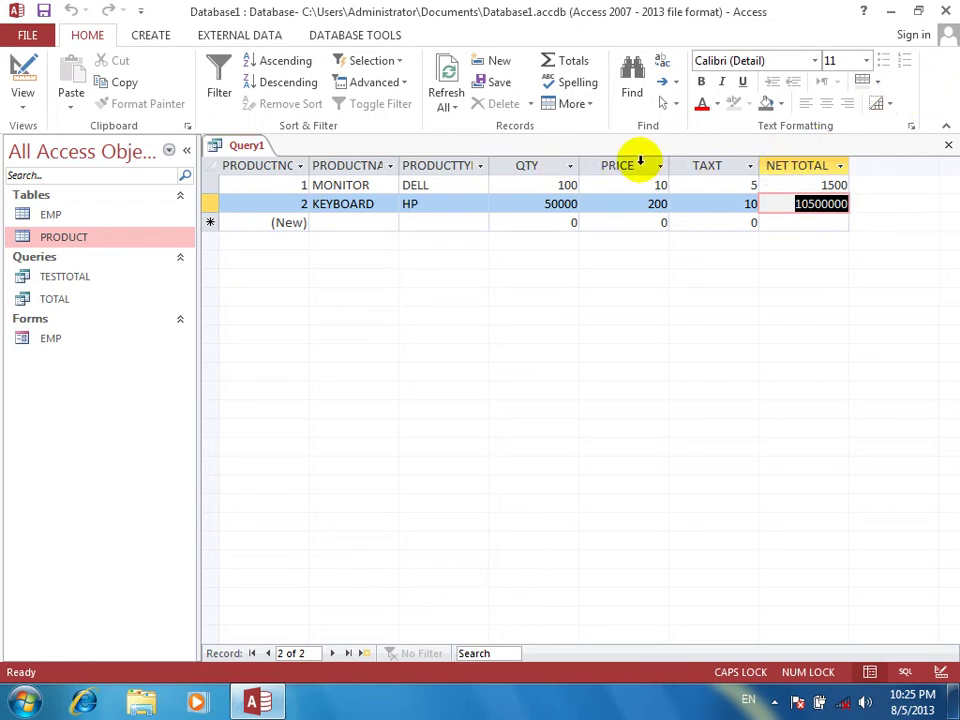
click(948, 145)
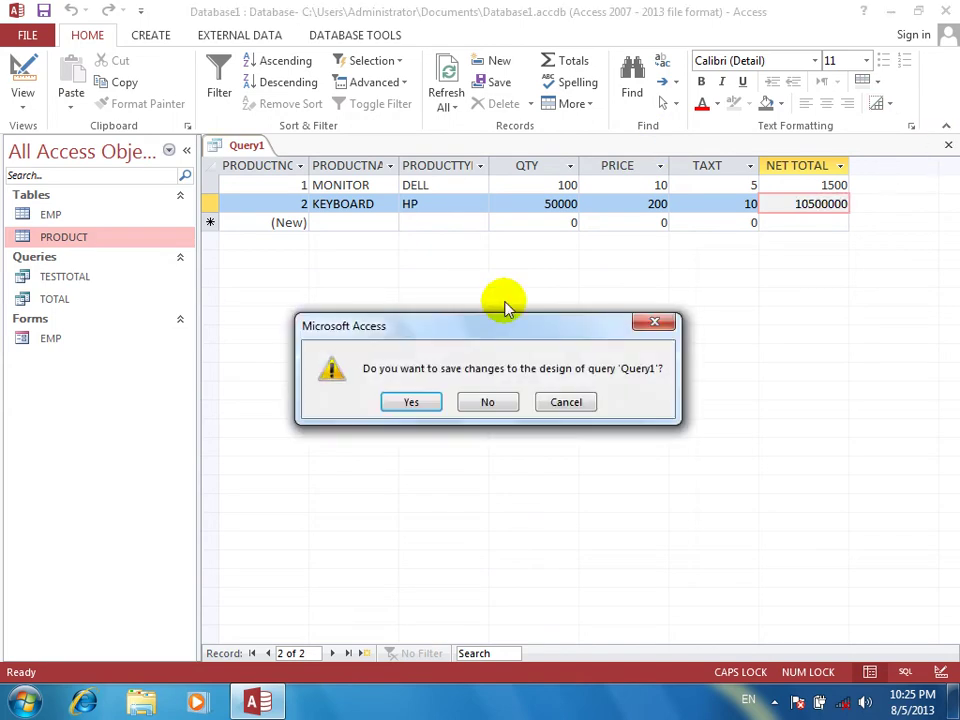
key(Return)
text(PRODUCT)
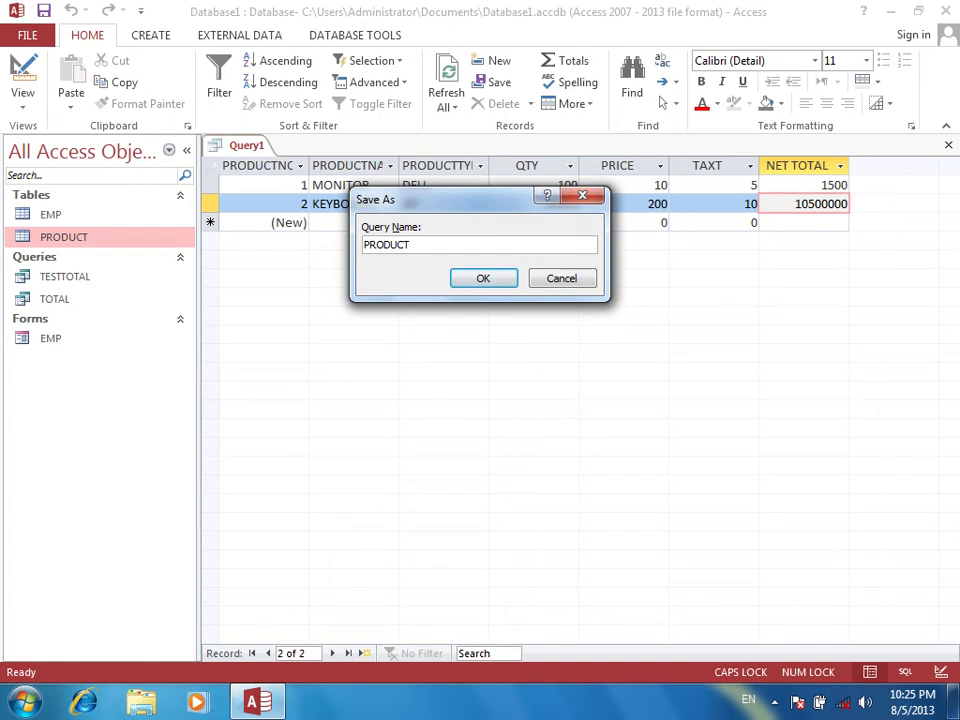
text(RESULT)
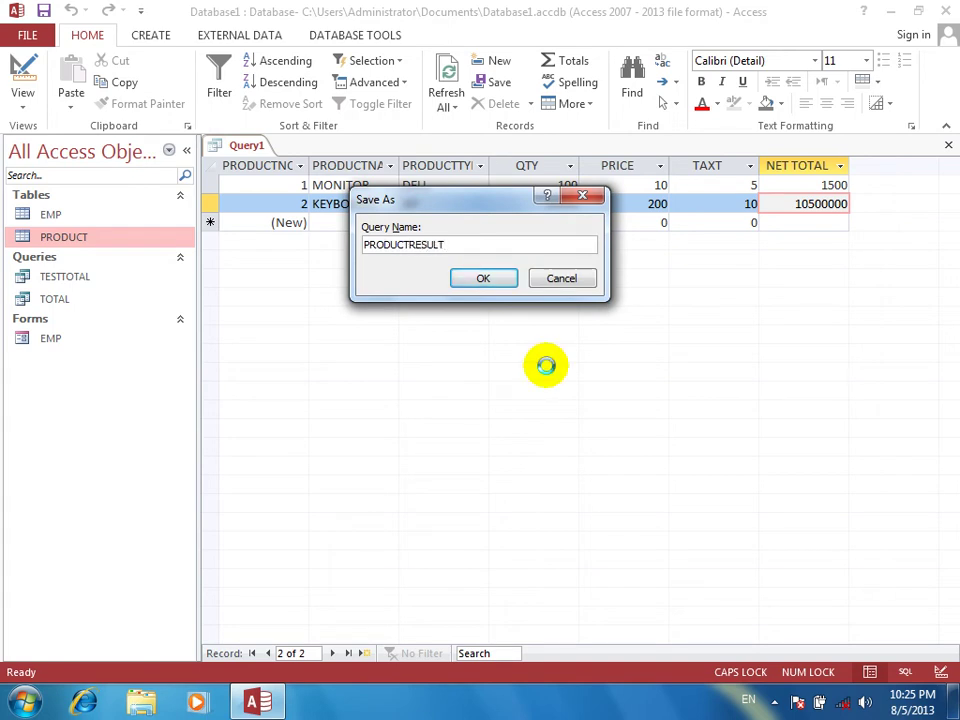
key(Return)
Start a new table design with ROLLNO as AutoNumber and SNAME, F/NAME as text fields
click(153, 40)
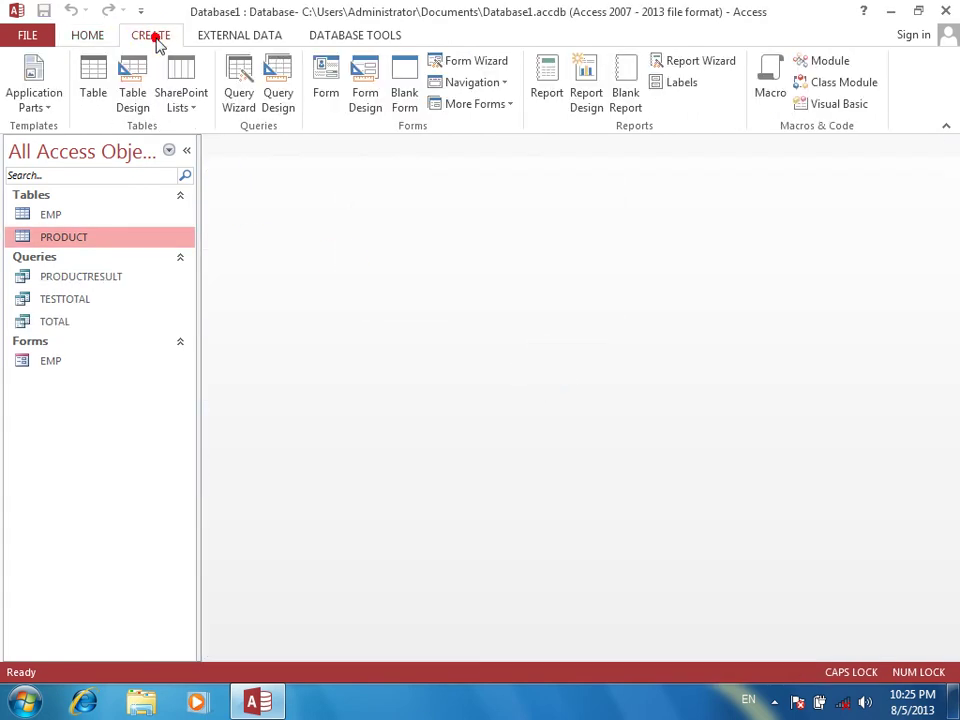
click(134, 90)
text(ROLLNO)
key(Return)
text(AutoNumber)
key(Return)
key(Return)
text(SNAME)
key(Return)
key(Return)
text(J/NAME)
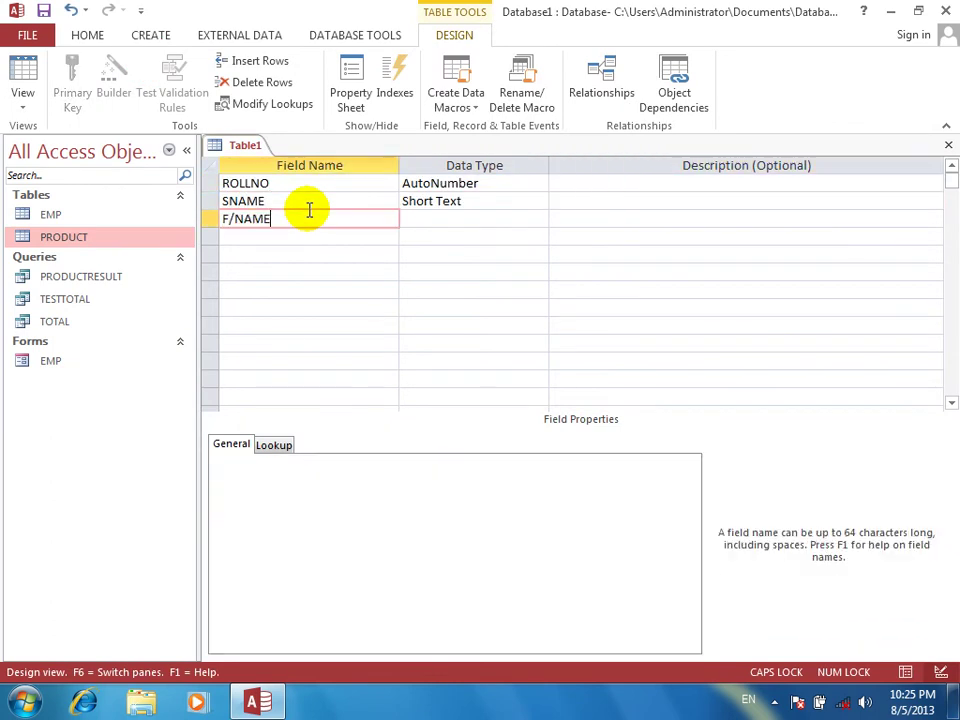
key(Return)
key(Return)
key(Return)
Add Number fields PASHTO, DARI, ENGLISH and MATH
text(PASHTO)
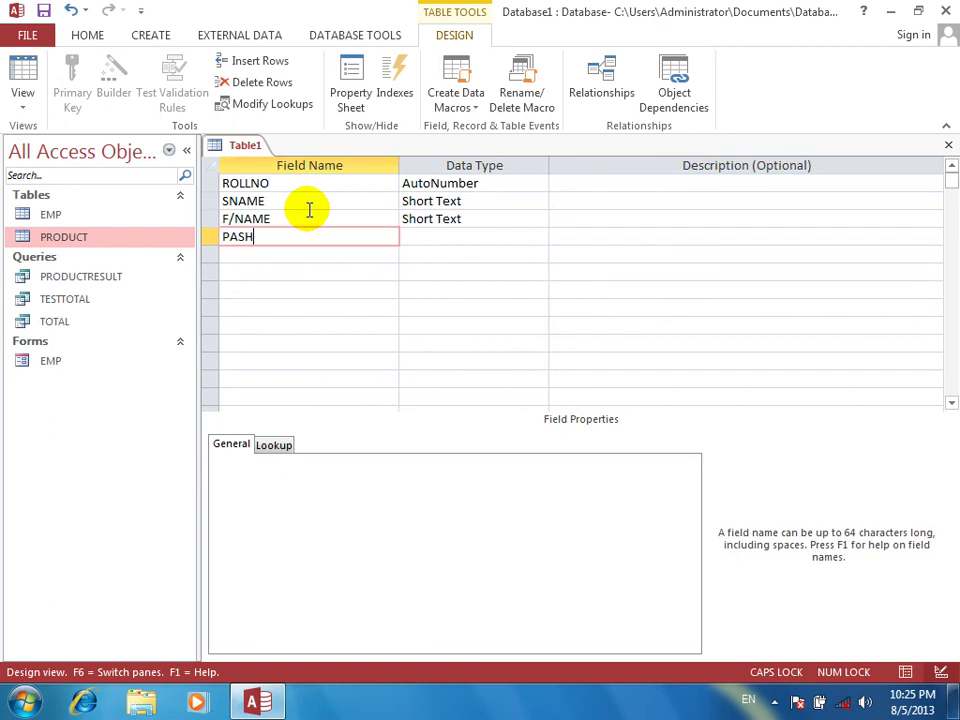
key(Return)
text(N)
key(Return)
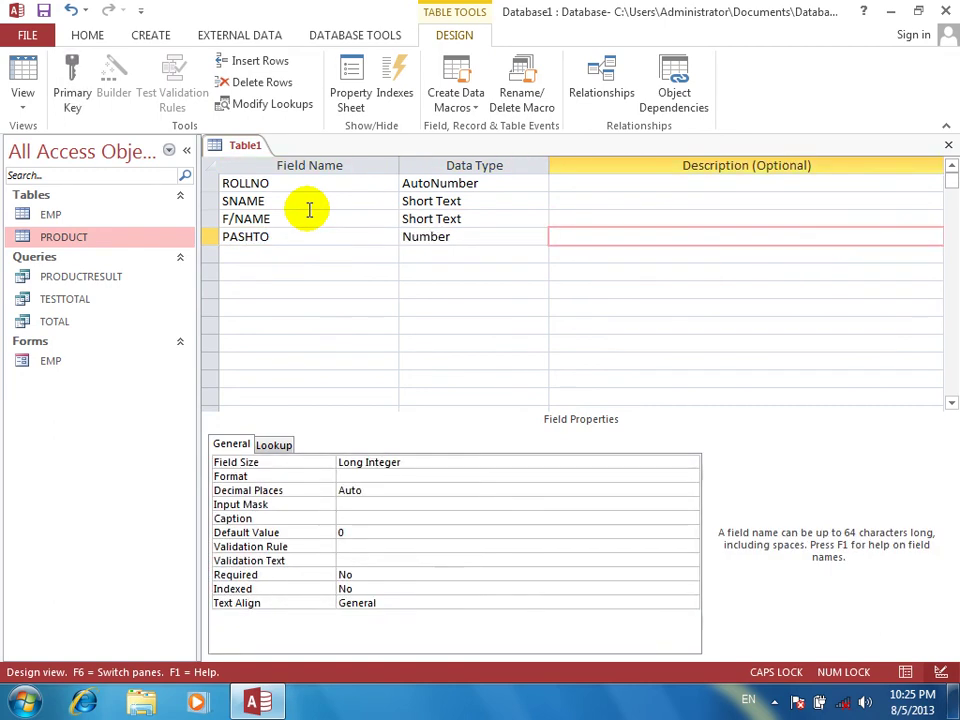
key(Return)
text(DAR)
key(BackSpace)
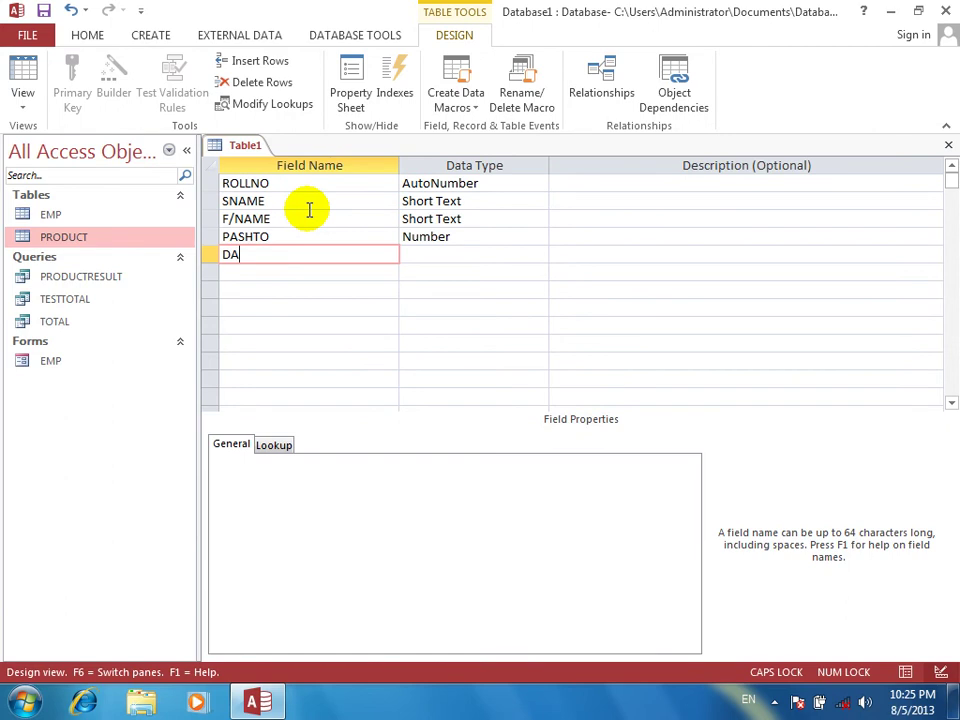
text(RI)
key(Return)
text(N)
key(Return)
key(Return)
text(ENGLISH)
key(Return)
text(N)
key(Return)
key(Return)
text(MATH)
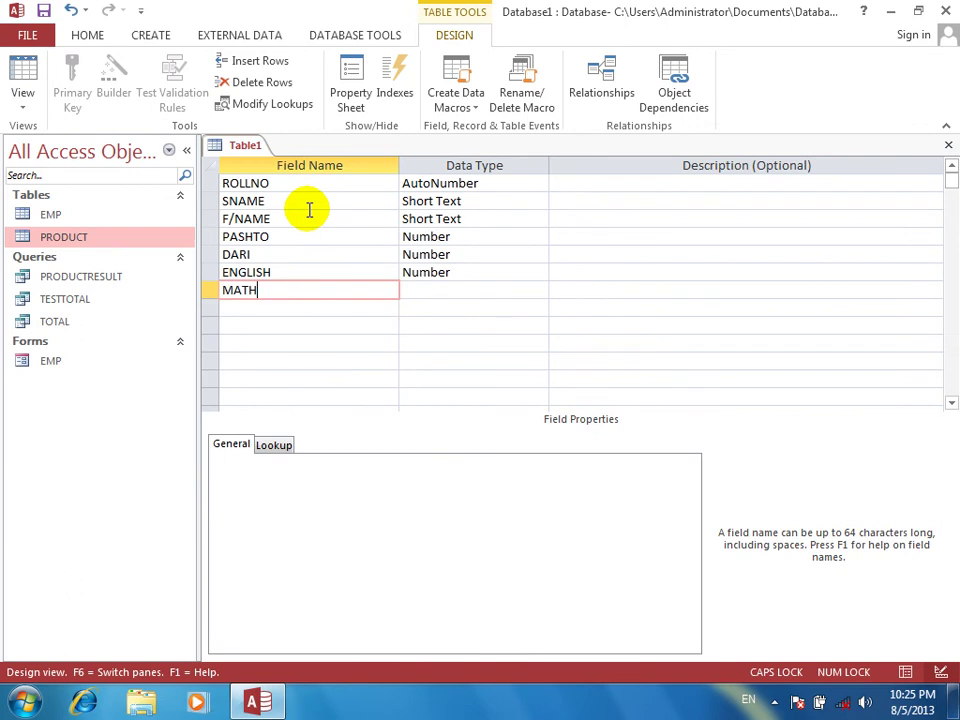
key(Return)
text(N)
key(Return)
key(Return)
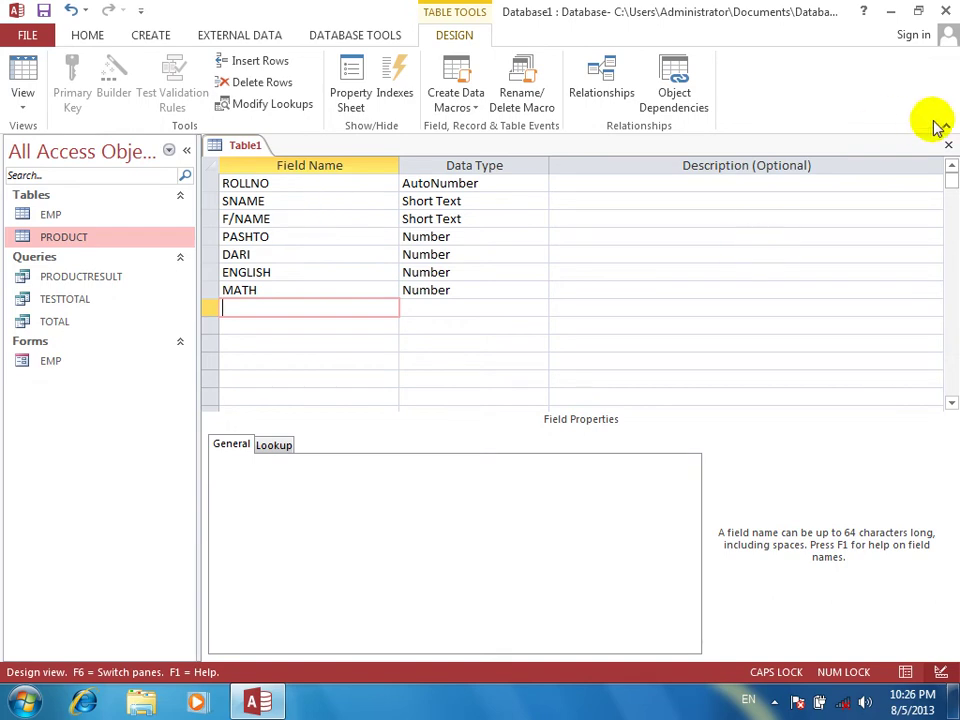
Close the design and save the table as STUDETNS
click(946, 148)
key(Return)
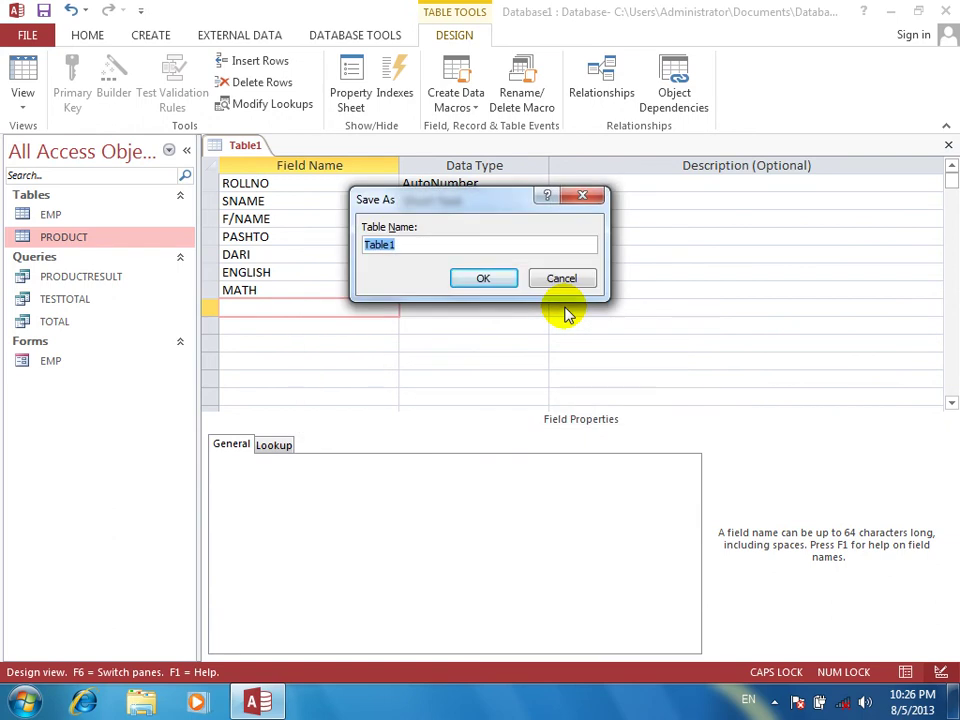
text(STUDNE)
text(NS)
key(Return)
key(Return)
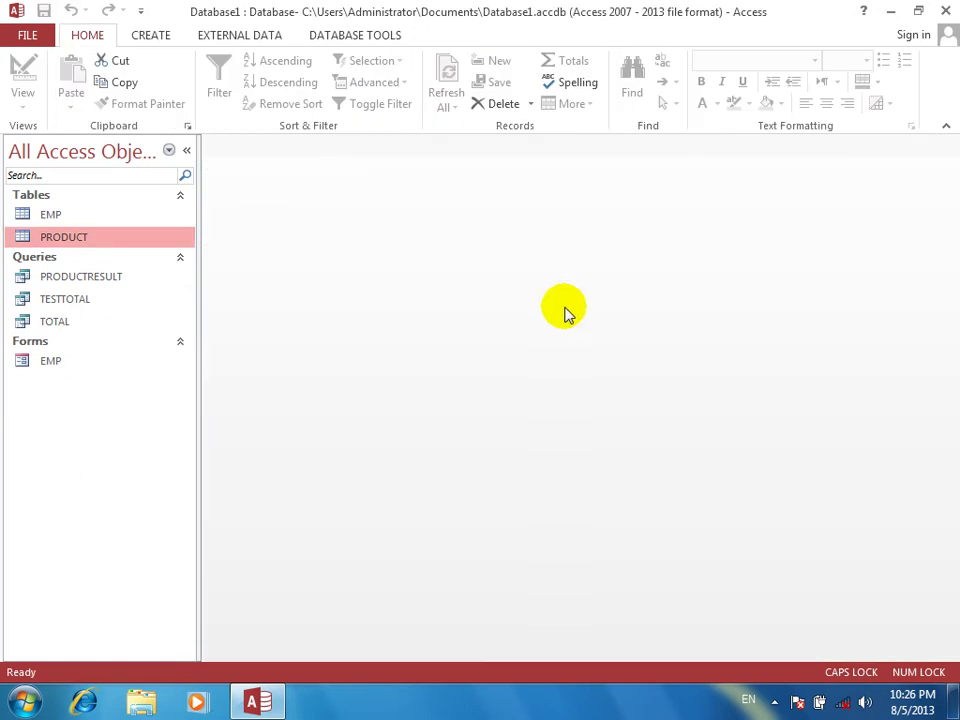
Open the STUDETNS table and enter the first student's name, father's name and PASHTO mark 90
double_click(118, 262)
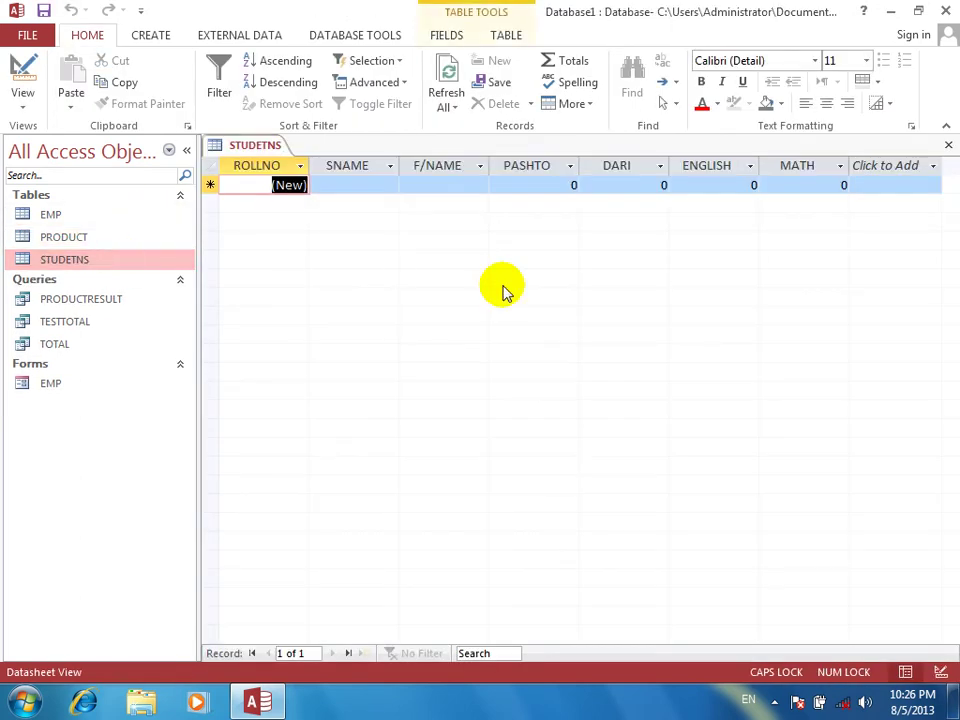
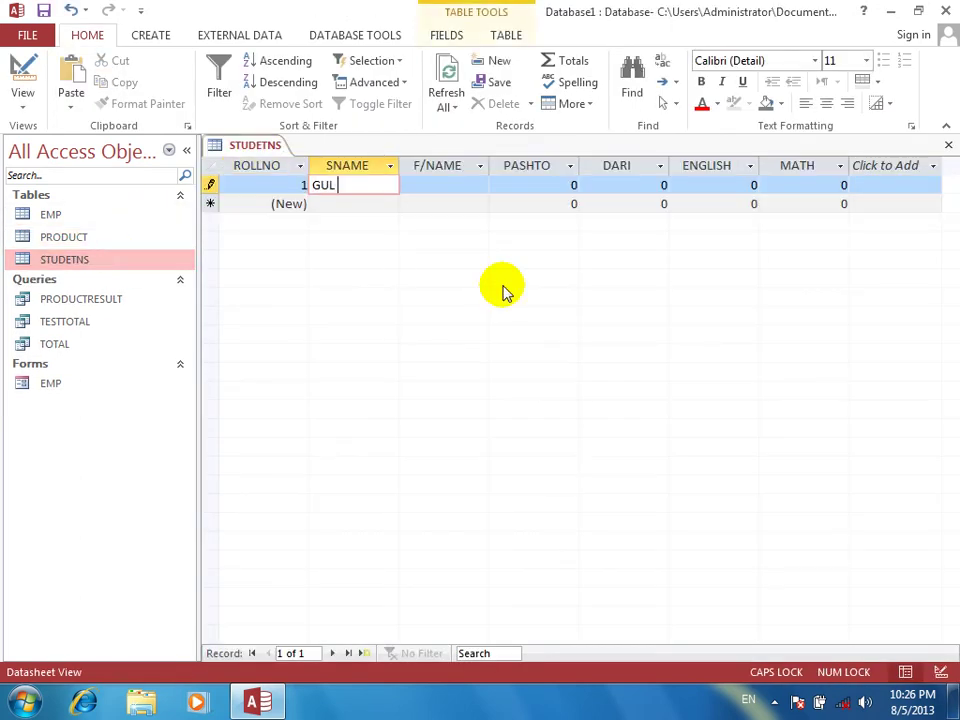
key(Tab)
text(JANAN)
key(Tab)
text(90)
key(Tab)
Enter DARI 100, ENGLISH 200 and MATH 120 to finish the record, then switch to design view
text(10)
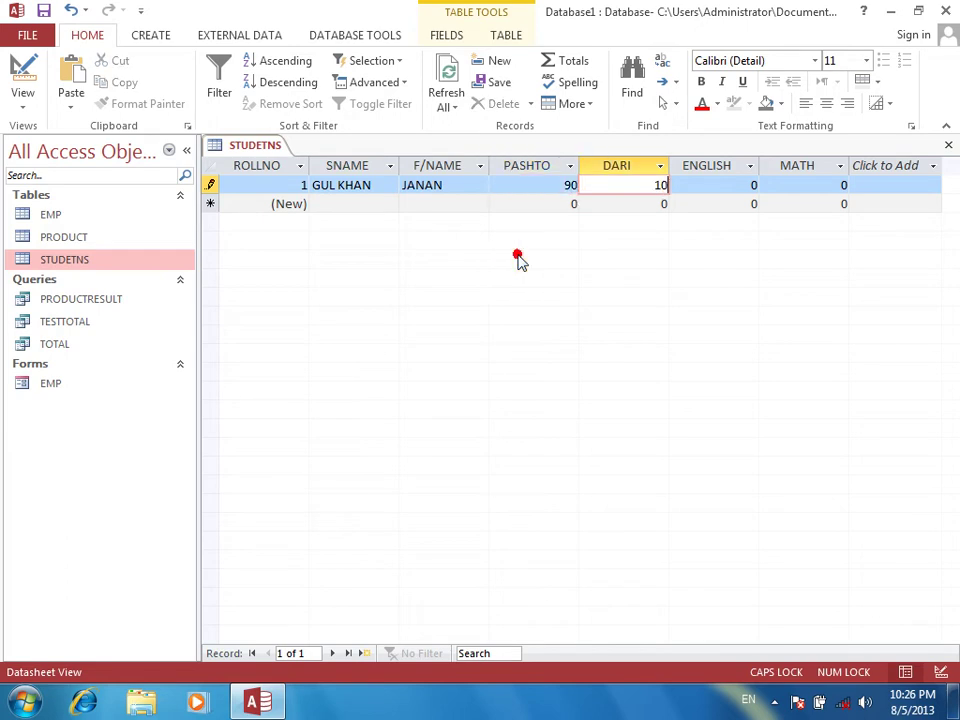
text(0)
key(Tab)
text(200)
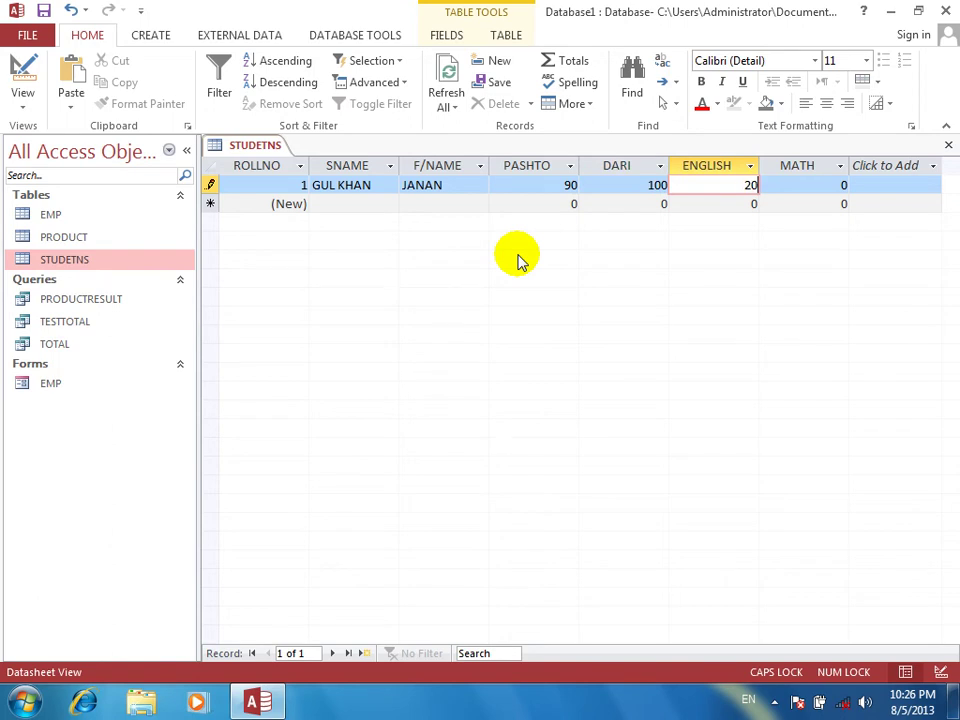
text(0)
key(Tab)
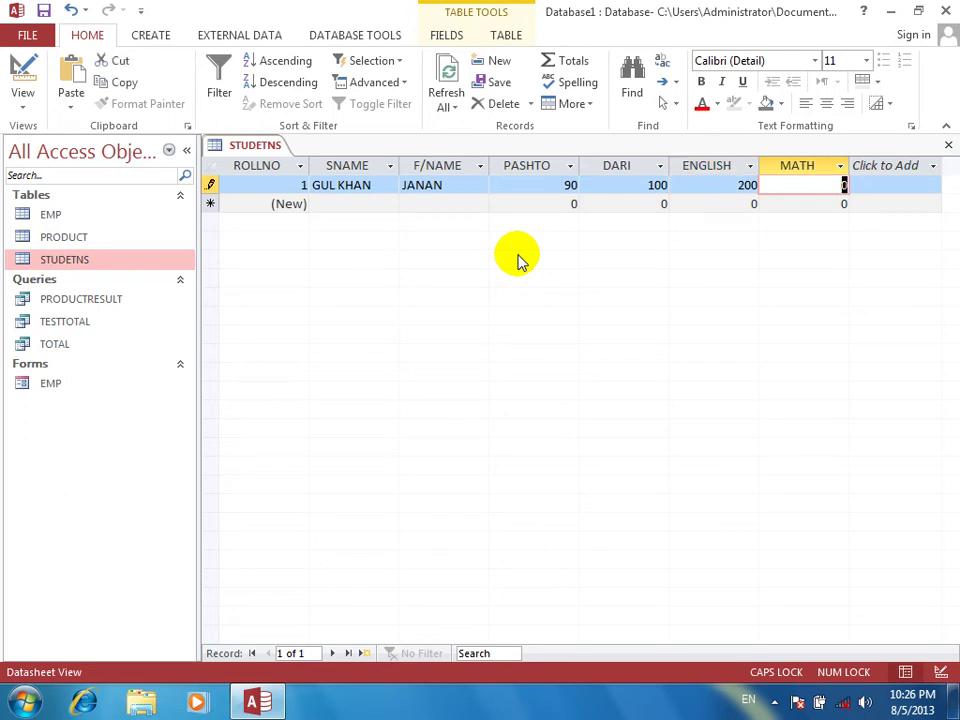
text(120)
key(Tab)
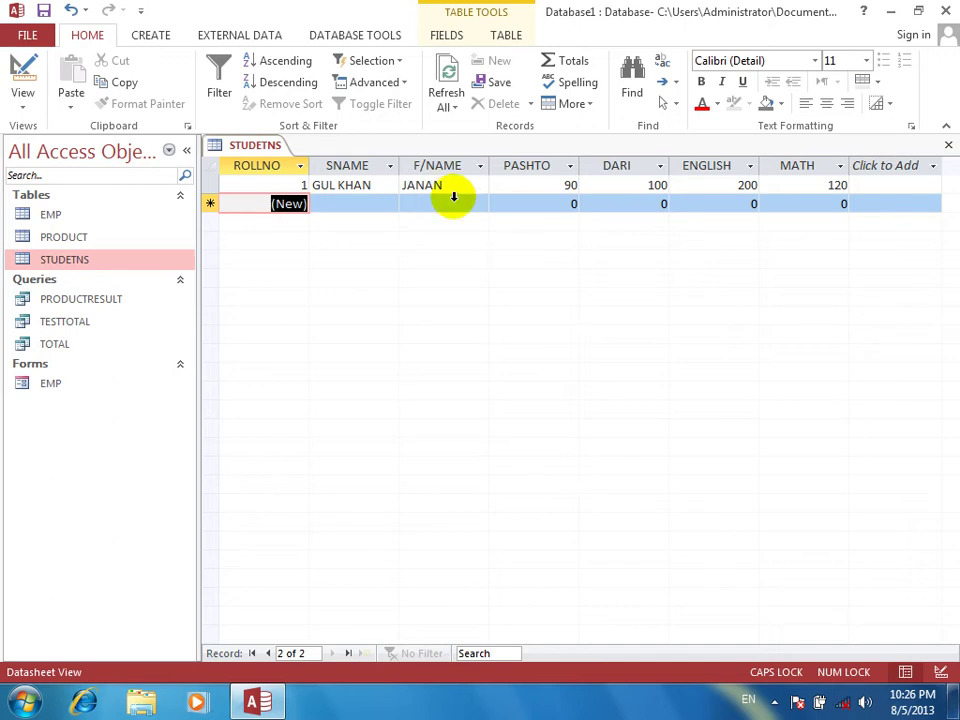
click(26, 68)
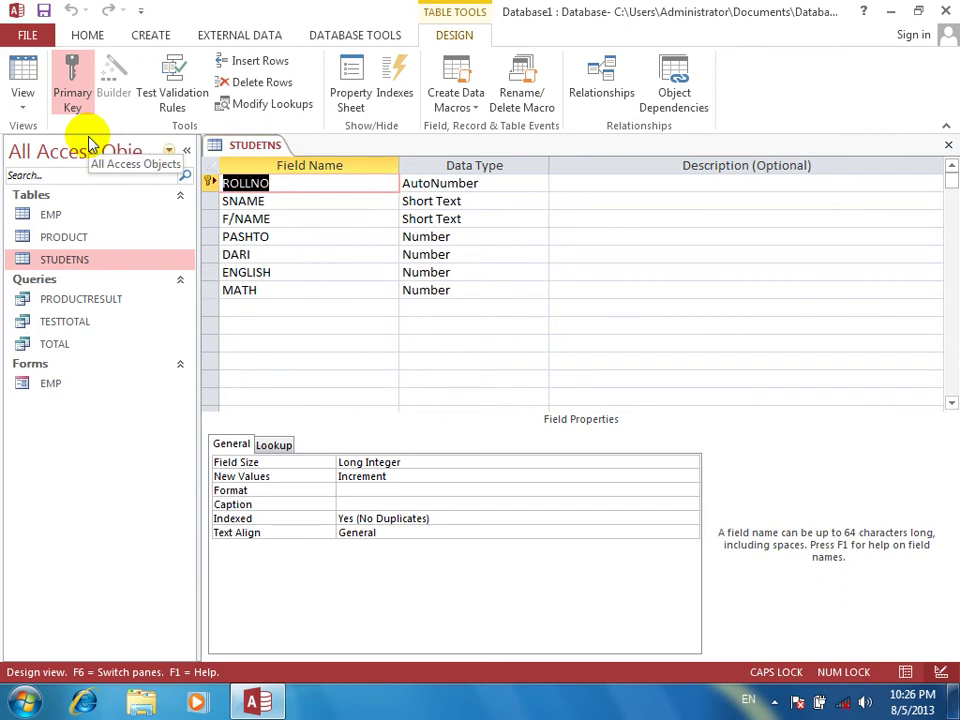
Remove a mistaken <=100 entry from PASHTO's Default Value after its syntax error
click(278, 241)
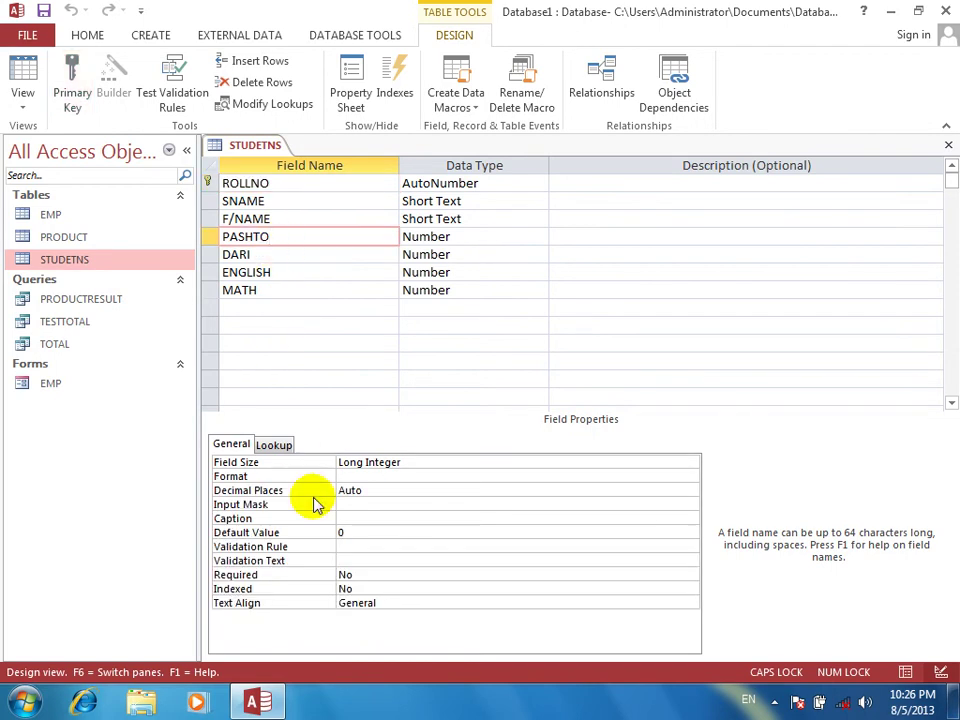
click(375, 527)
click(264, 522)
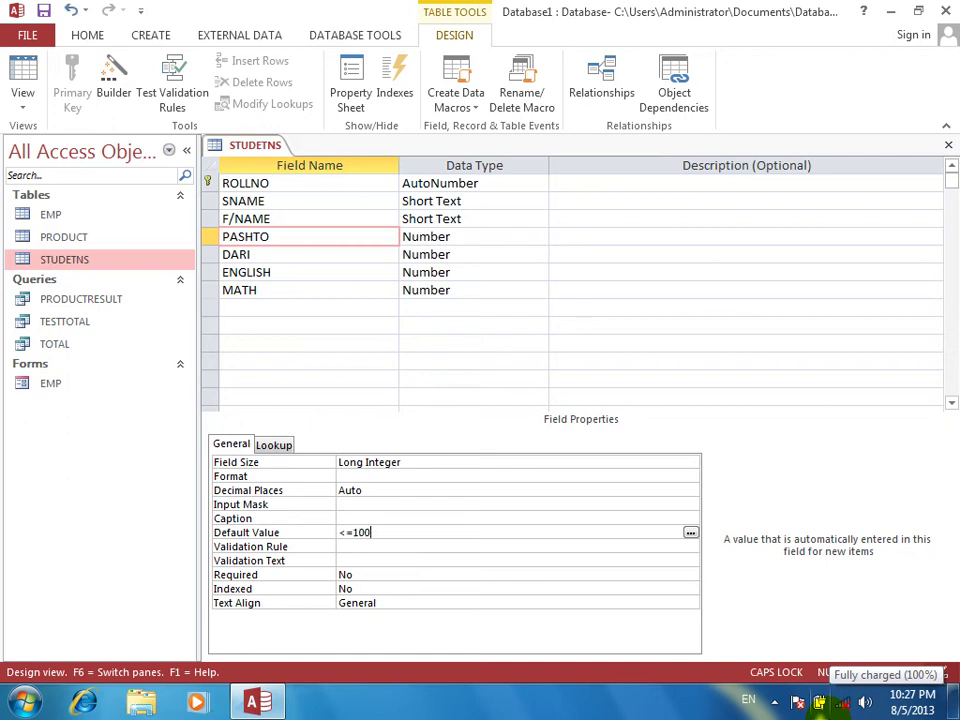
key(Return)
key(Return)
key(Return)
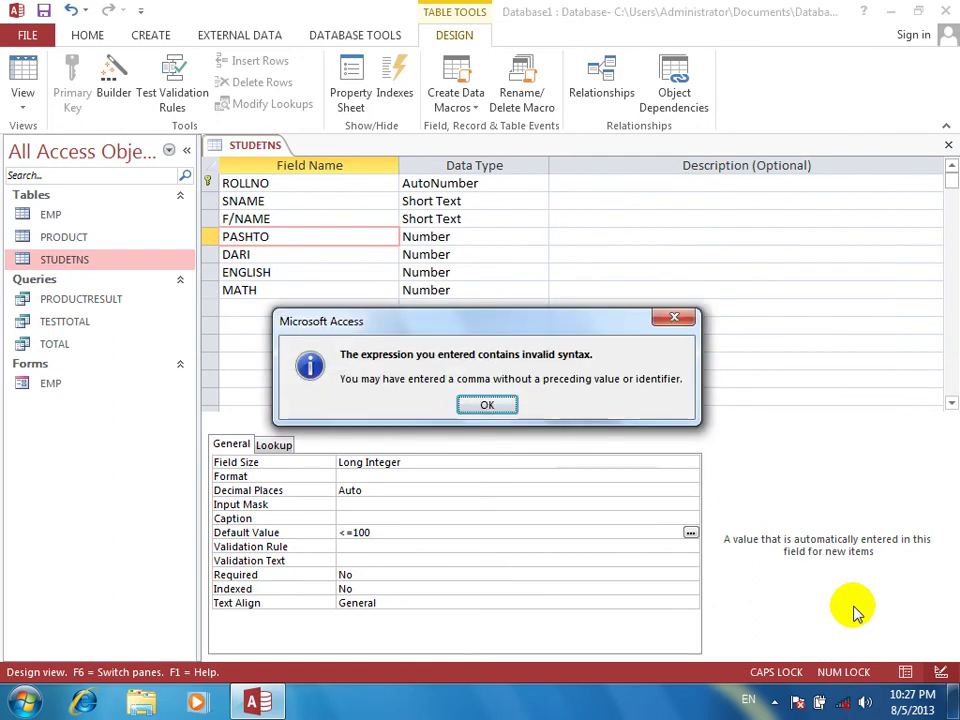
key(Return)
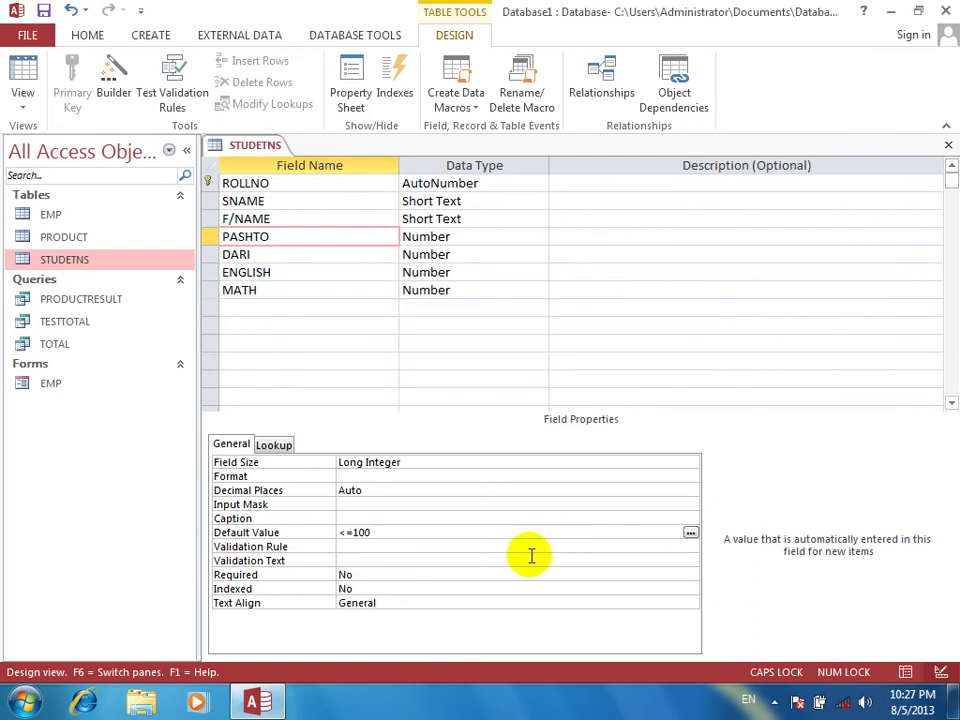
drag(388, 532, 302, 532)
key(Delete)
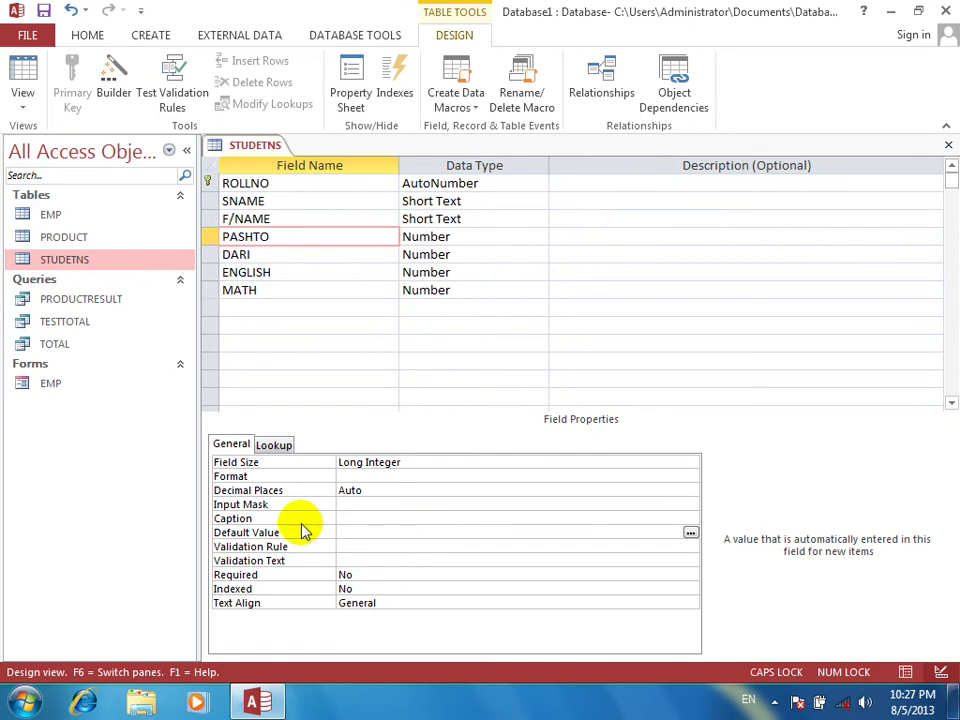
Give PASHTO the validation rule <=100 and copy the rule
click(352, 545)
text(<=100)
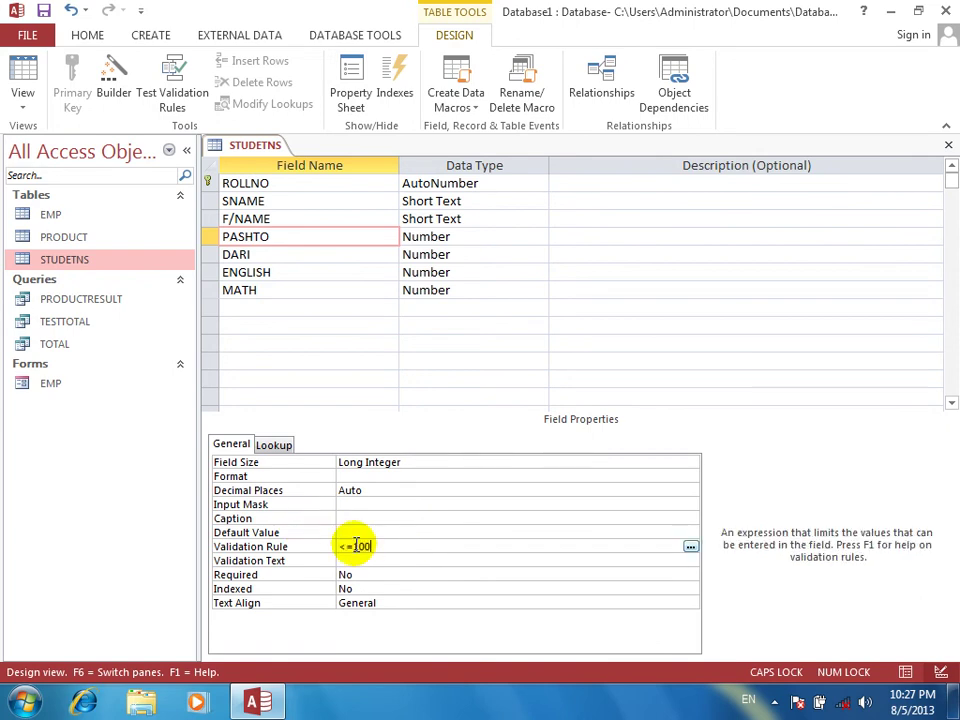
key(Return)
click(390, 545)
click(305, 543)
key(ctrl+c)
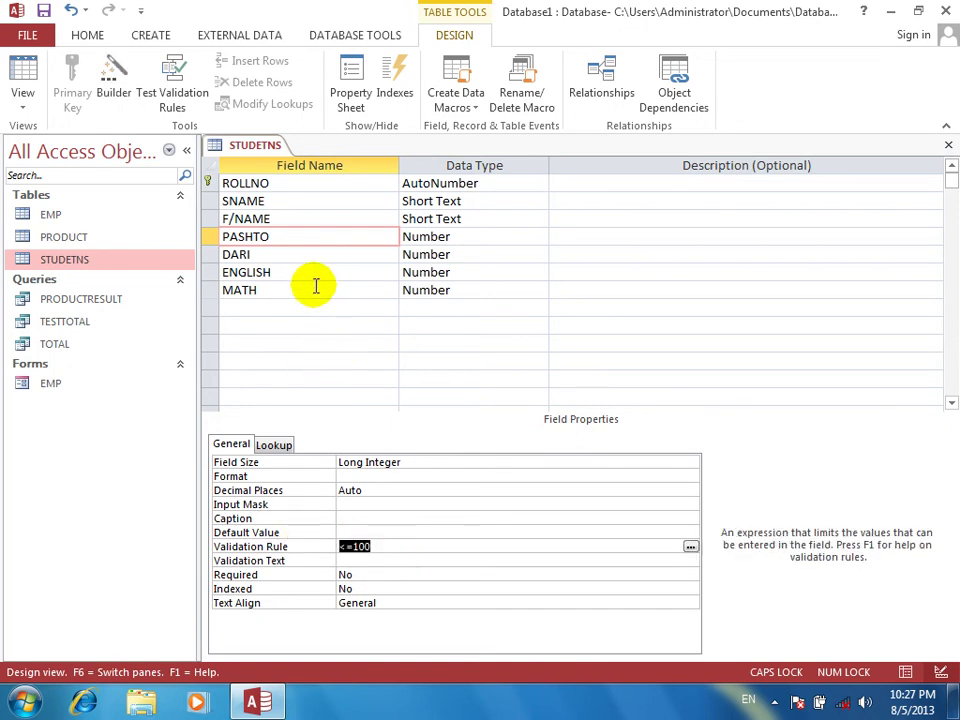
Paste the <=100 validation rule into DARI, ENGLISH and MATH
click(305, 252)
click(360, 545)
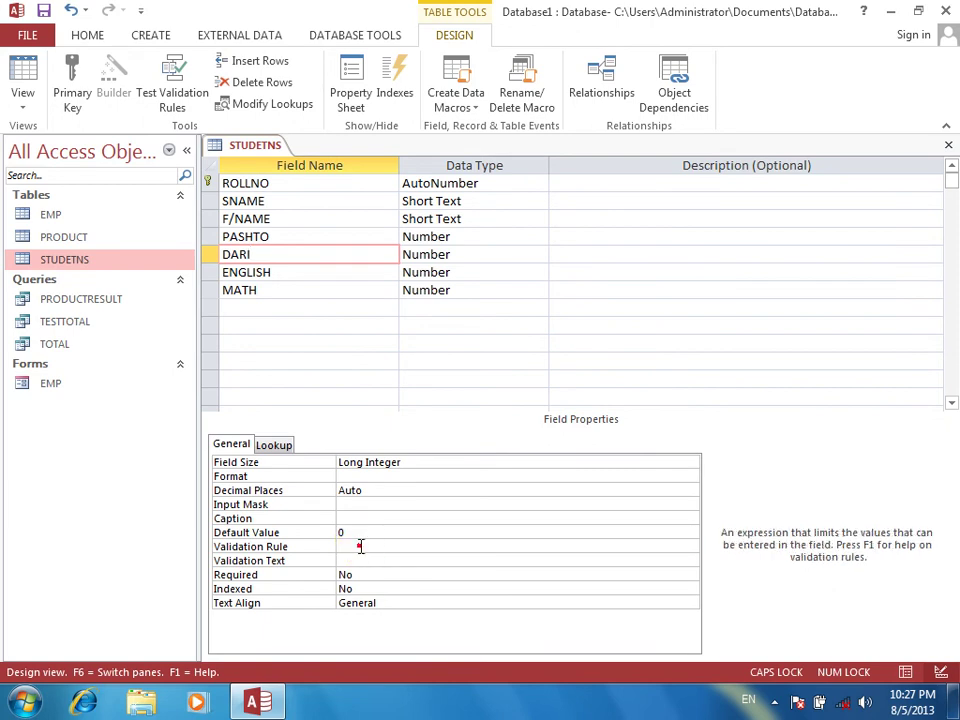
key(ctrl+v)
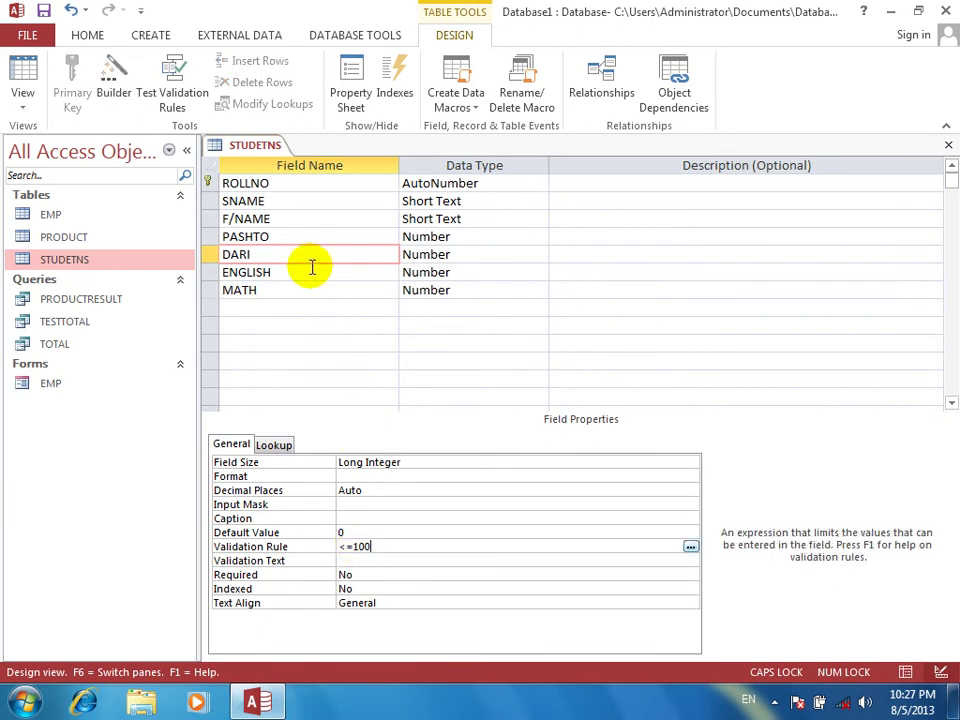
click(310, 270)
click(381, 545)
key(ctrl+v)
click(289, 292)
key(ctrl+v)
key(BackSpace)
key(BackSpace)
key(BackSpace)
key(BackSpace)
key(BackSpace)
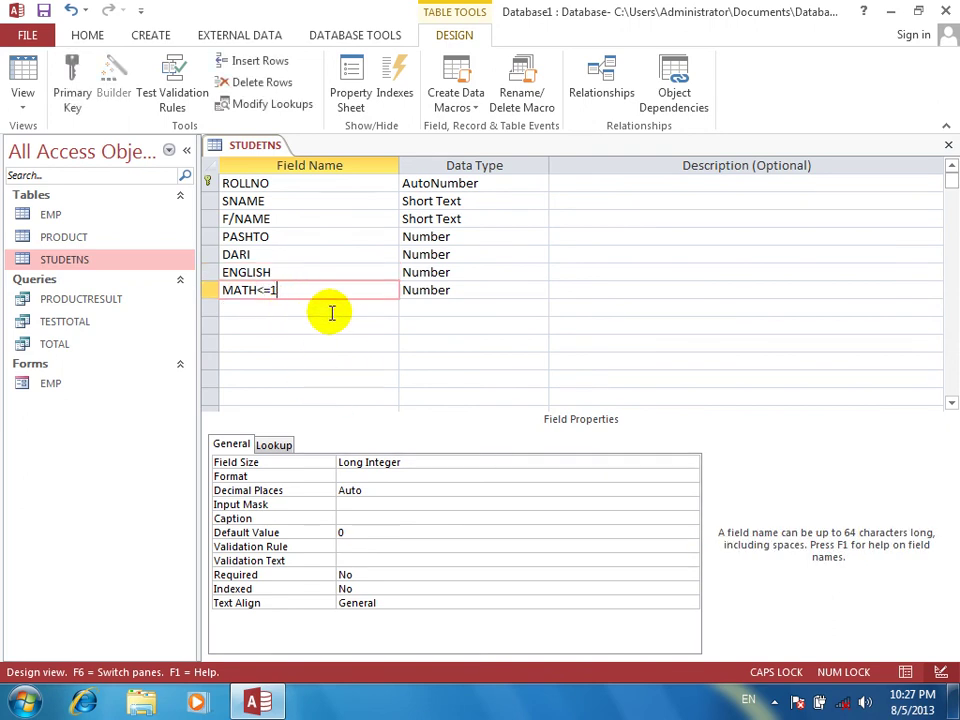
click(364, 545)
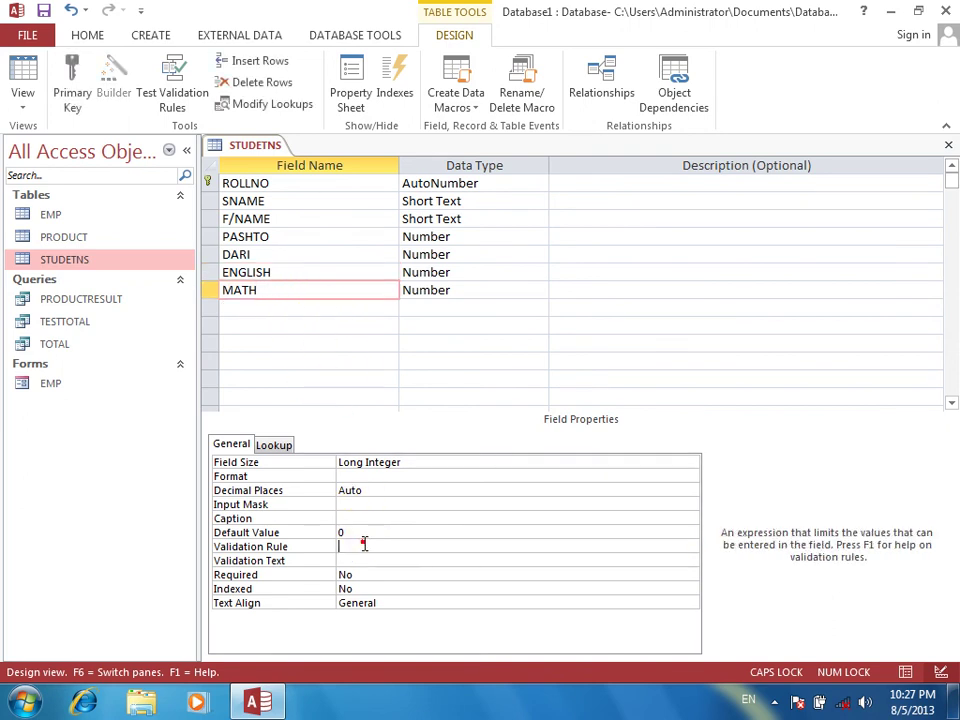
key(ctrl+v)
key(Return)
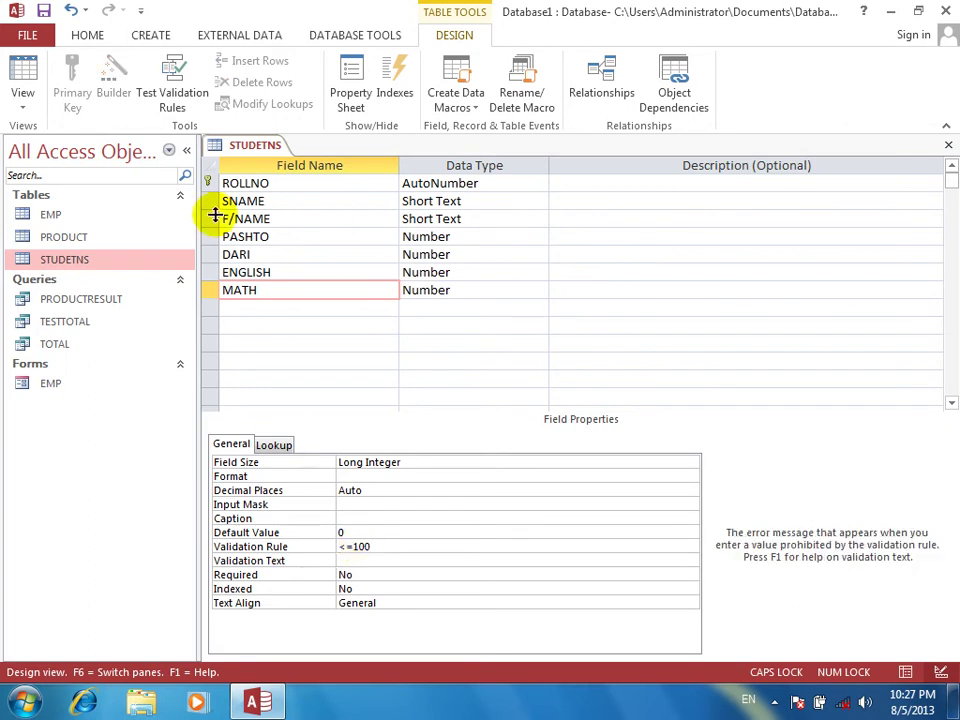
Save the design, test existing data against the rules, and return to the datasheet
click(10, 66)
key(Return)
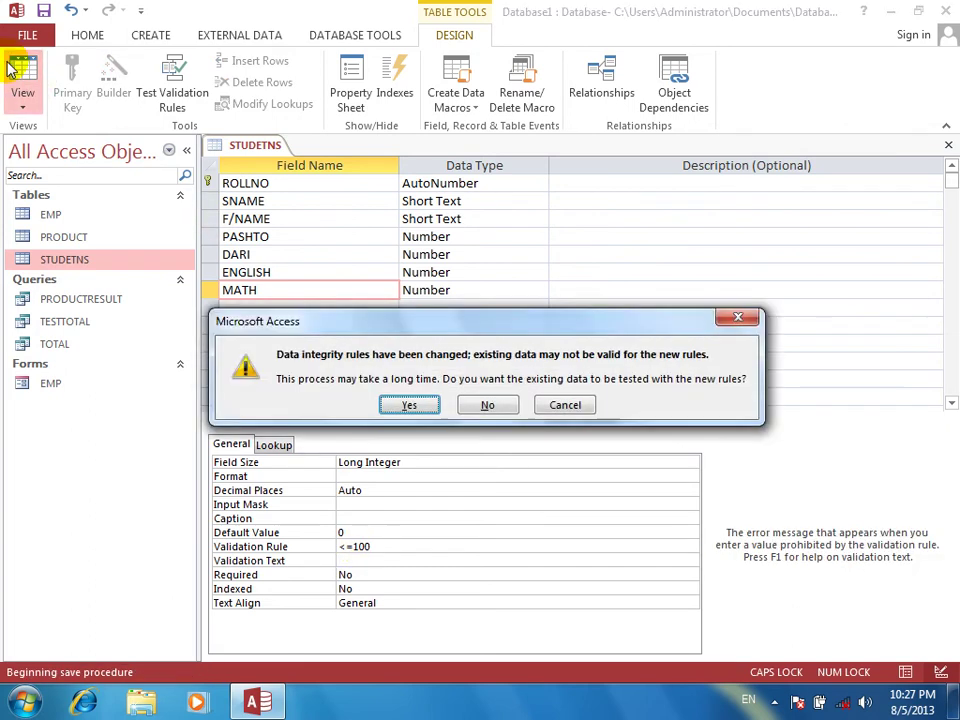
key(Return)
key(Return)
key(Return)
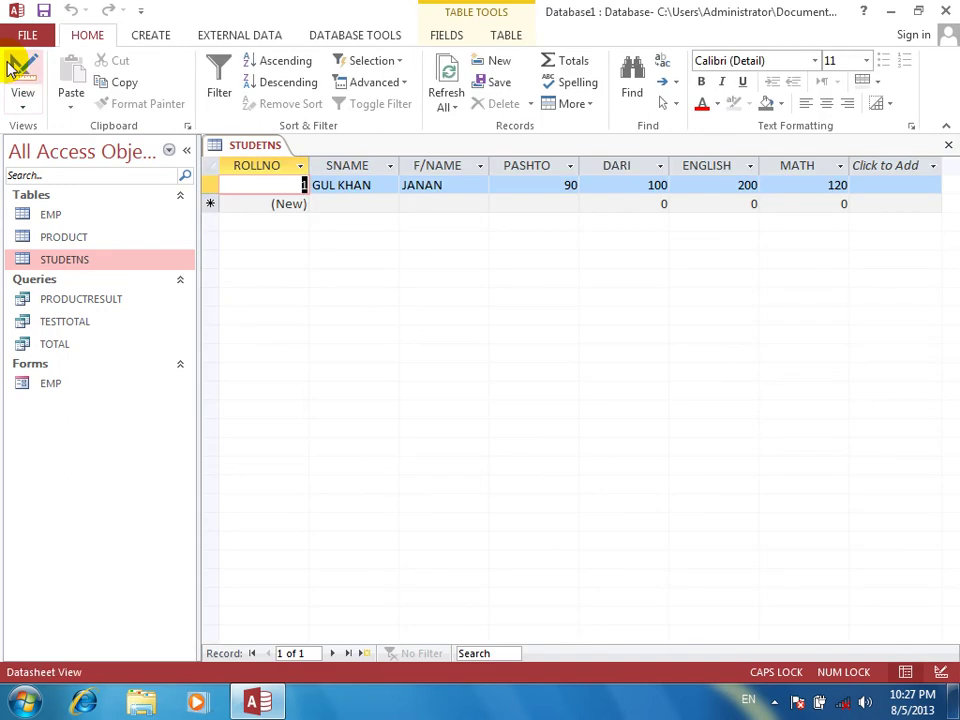
click(209, 184)
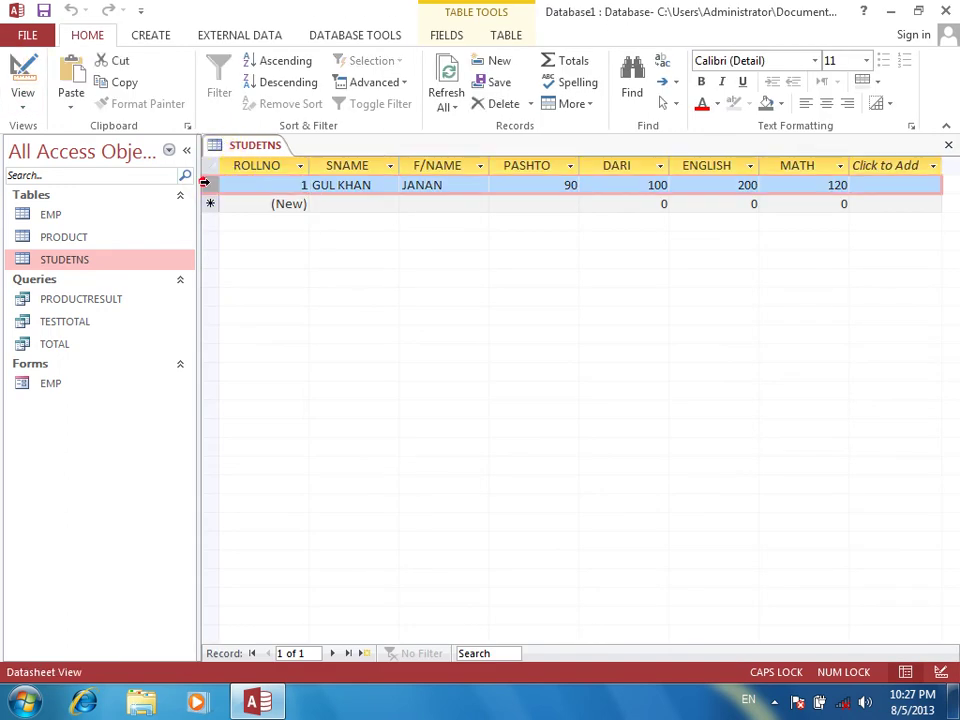
click(616, 190)
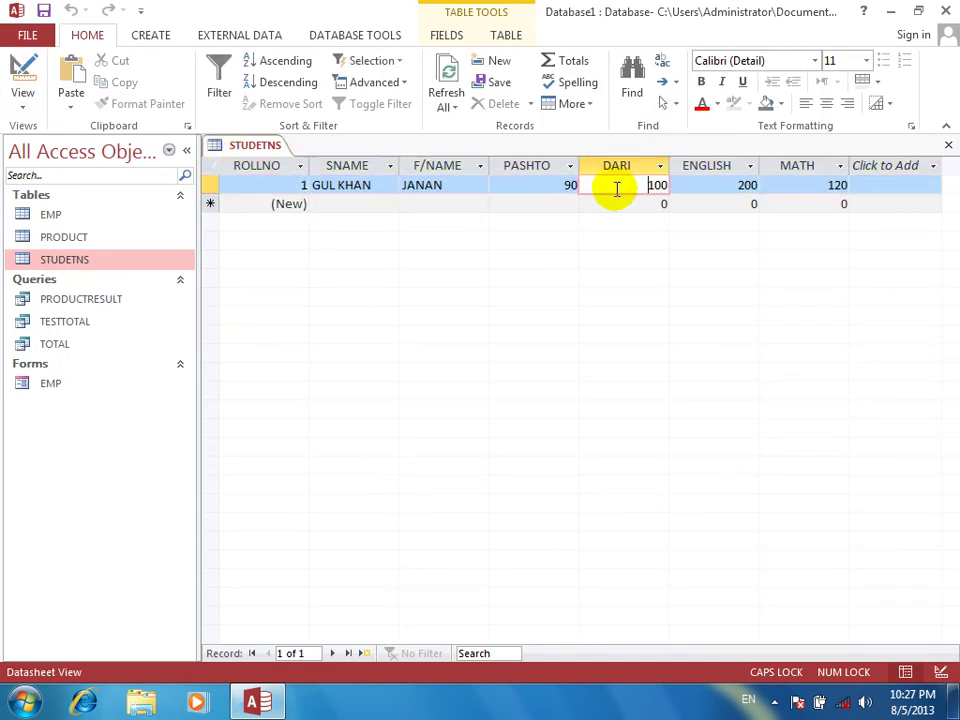
Delete the first student record from the table
click(209, 184)
key(Delete)
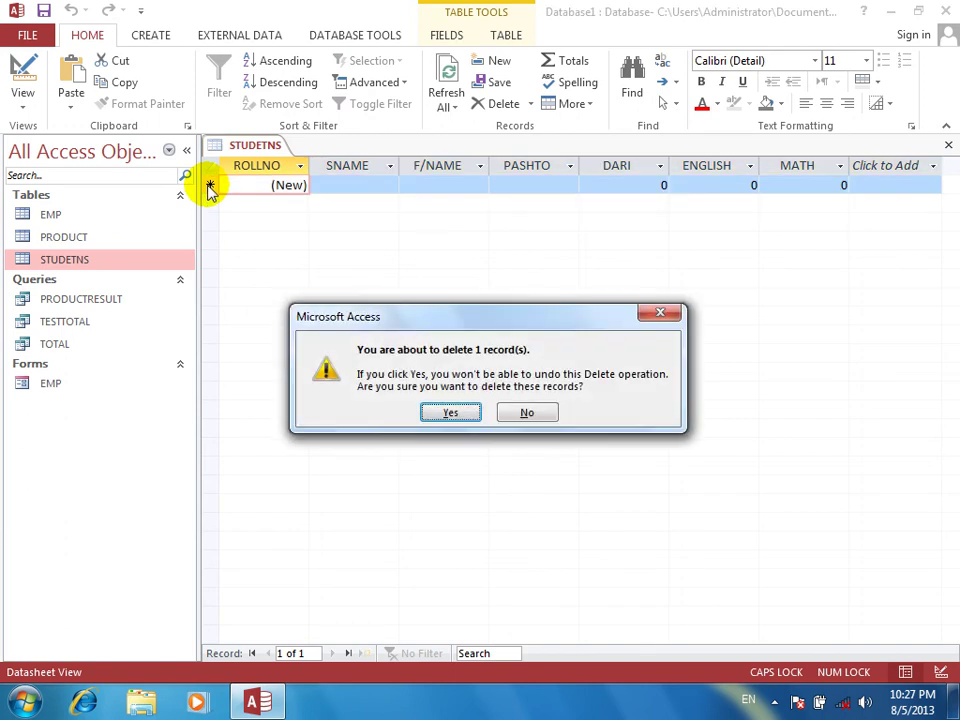
key(Return)
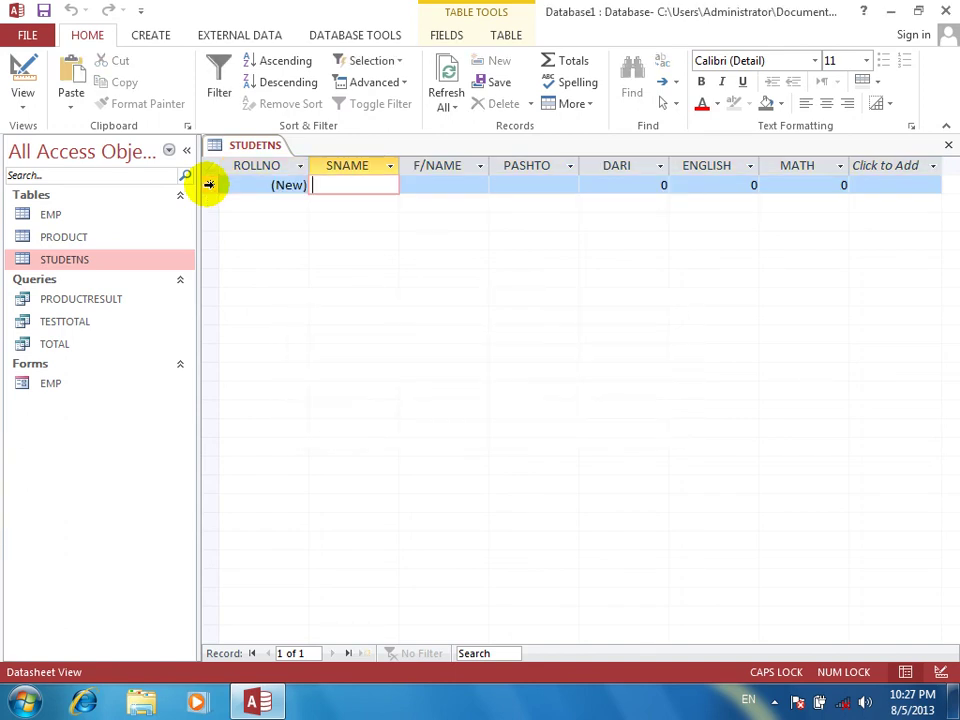
Start a new record with the student's and father's names; PASHTO 200 gets rejected and cleared
text(JANAN)
key(Tab)
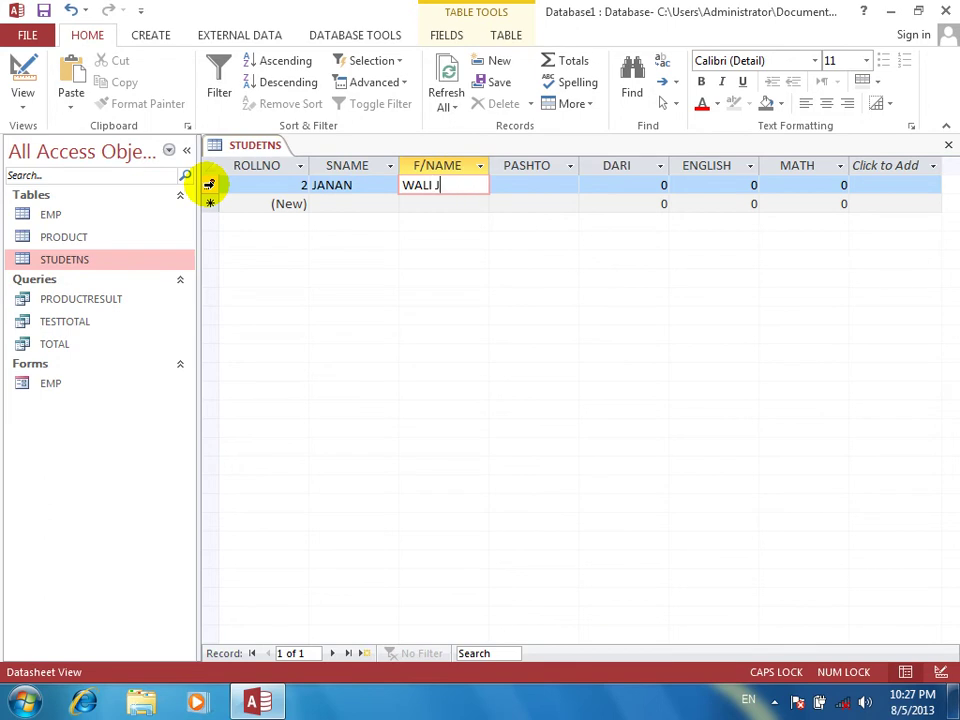
key(Tab)
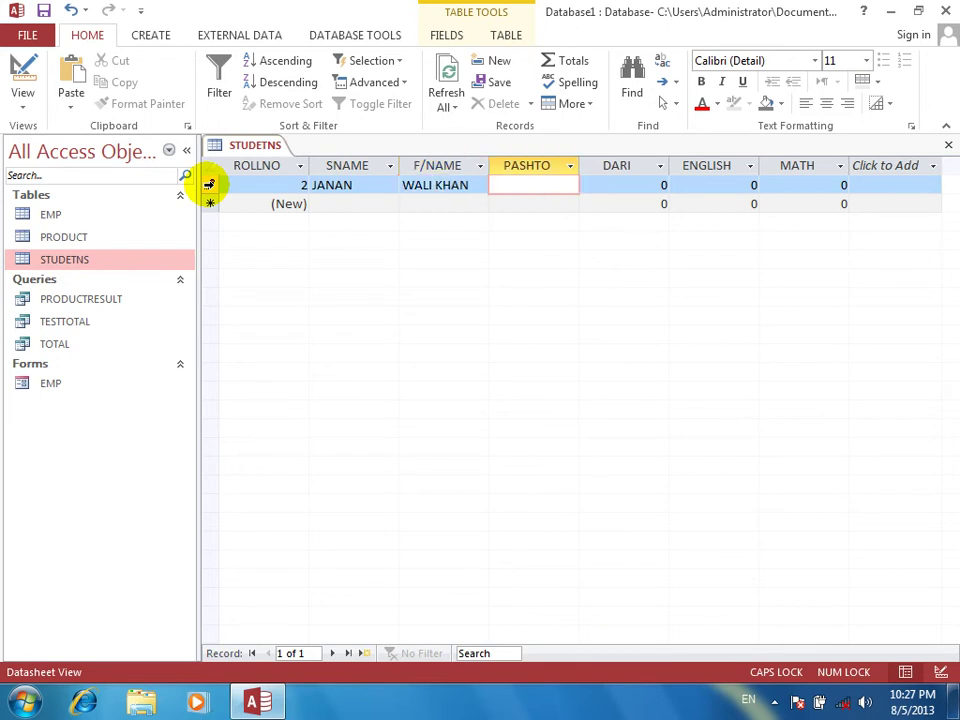
text(200)
key(Tab)
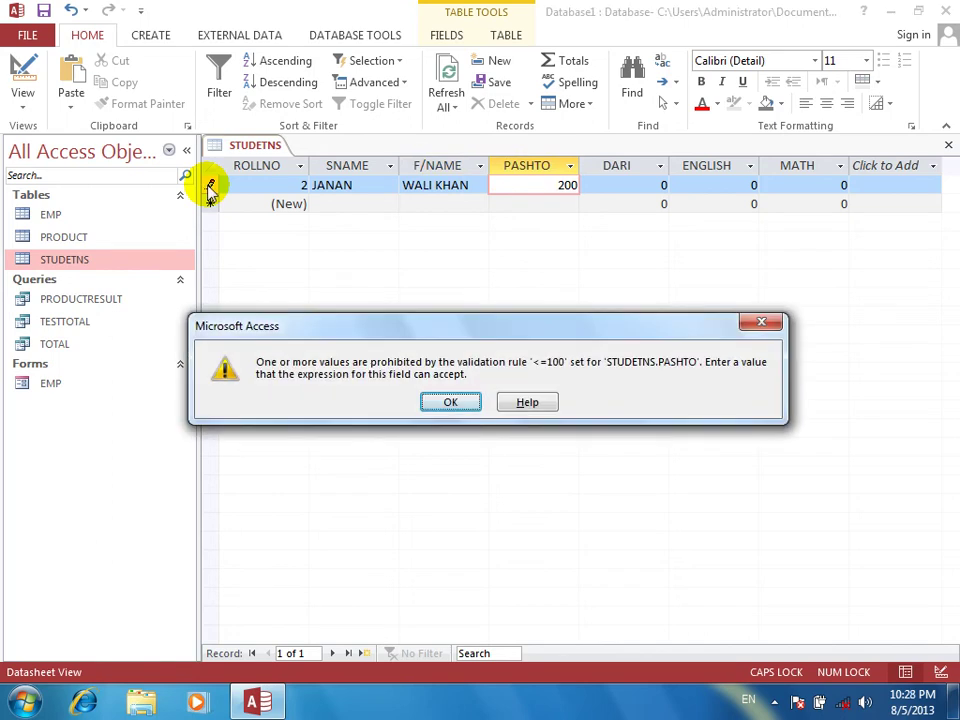
key(Return)
key(BackSpace)
key(BackSpace)
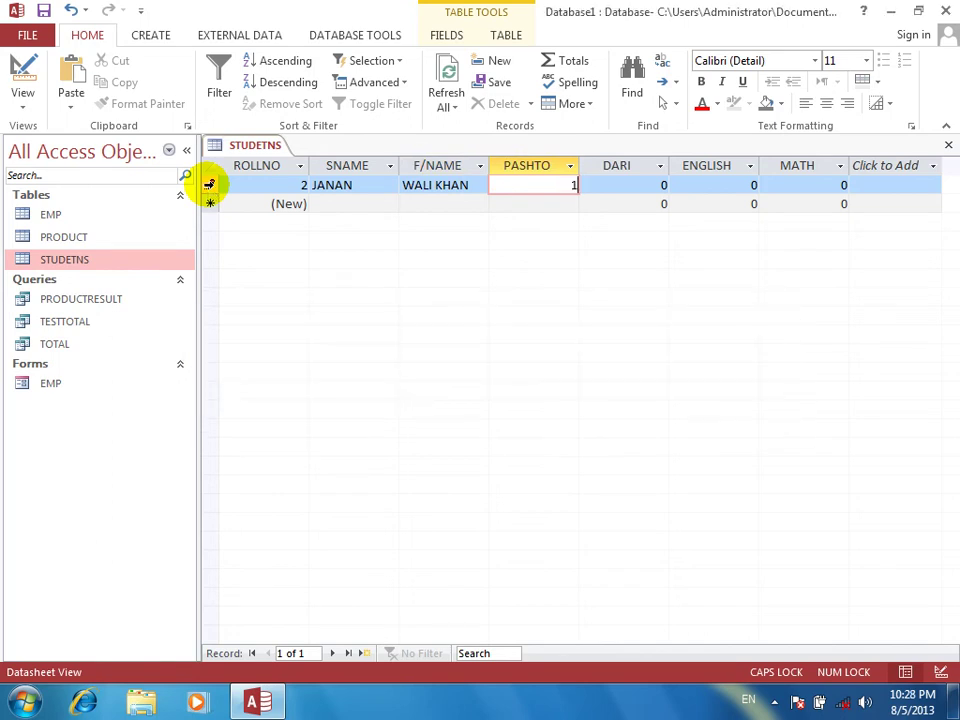
Complete record 2 with a valid PASHTO mark, DARI 90, ENGLISH 50 and MATH 20
text(0)
key(Tab)
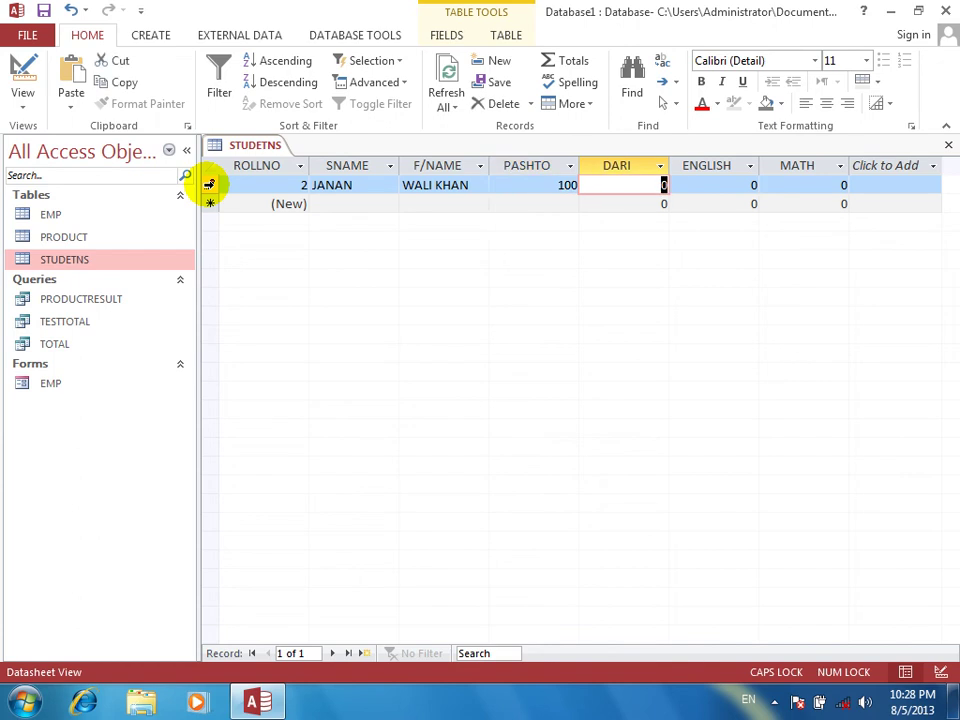
text(90)
key(Tab)
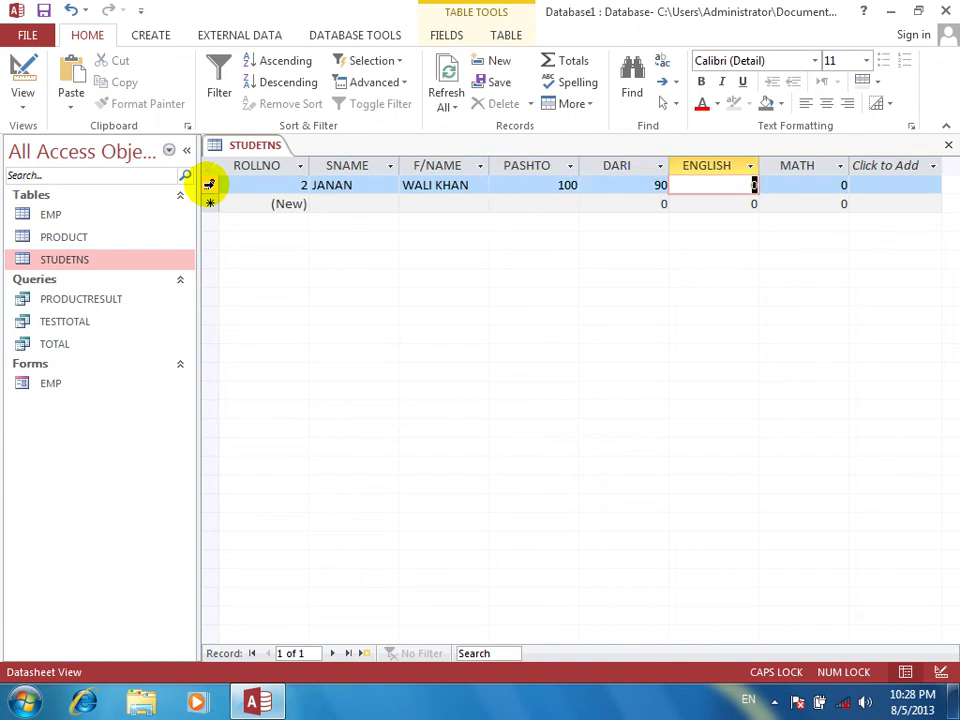
text(50)
key(Tab)
text(20)
key(Tab)
key(Tab)
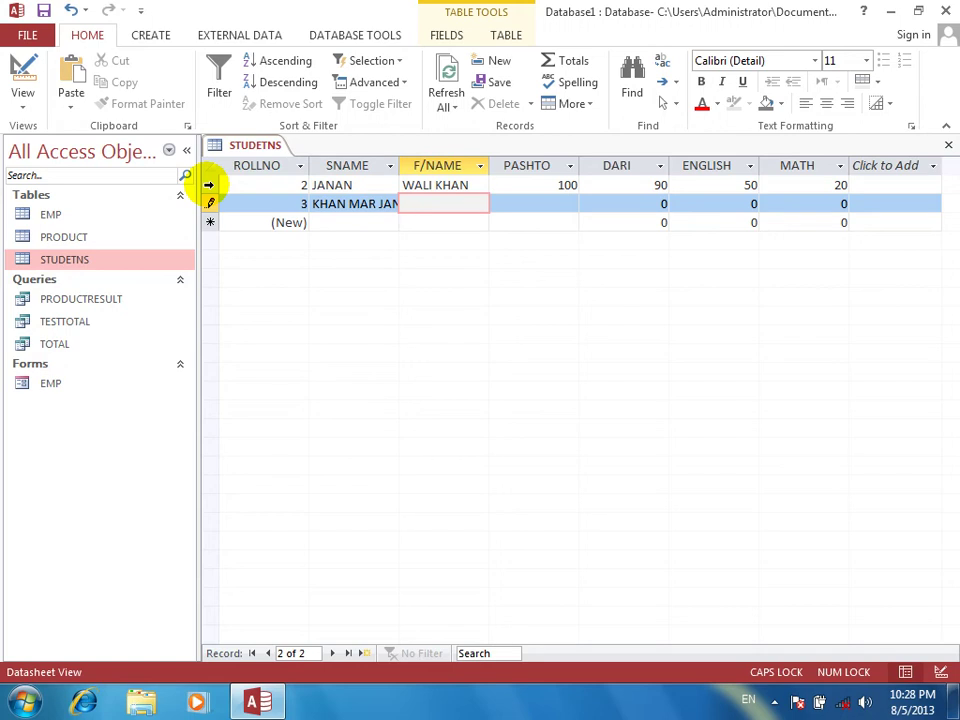
Add record 3 with student and father names and marks 90, 30, 40, 50
key(Tab)
text(90)
key(Tab)
text(30)
key(Tab)
text(40)
key(Tab)
text(50)
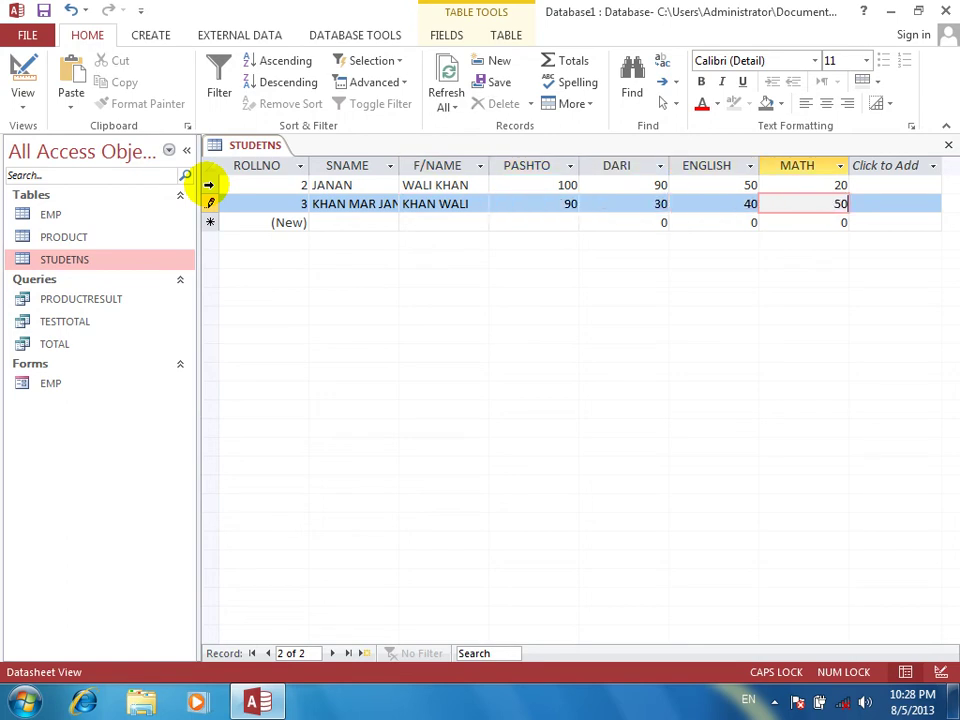
key(Tab)
Add record 4 with marks 100 in all four subjects, correcting a rejected DARI 1000
text(NI)
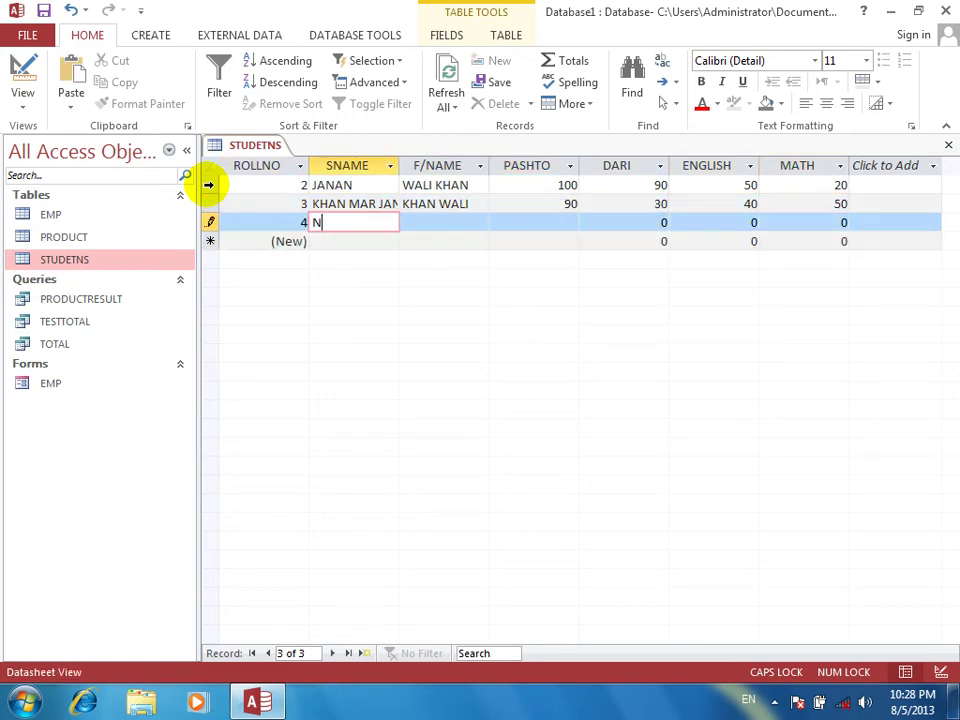
text(KMAL)
key(Tab)
key(Tab)
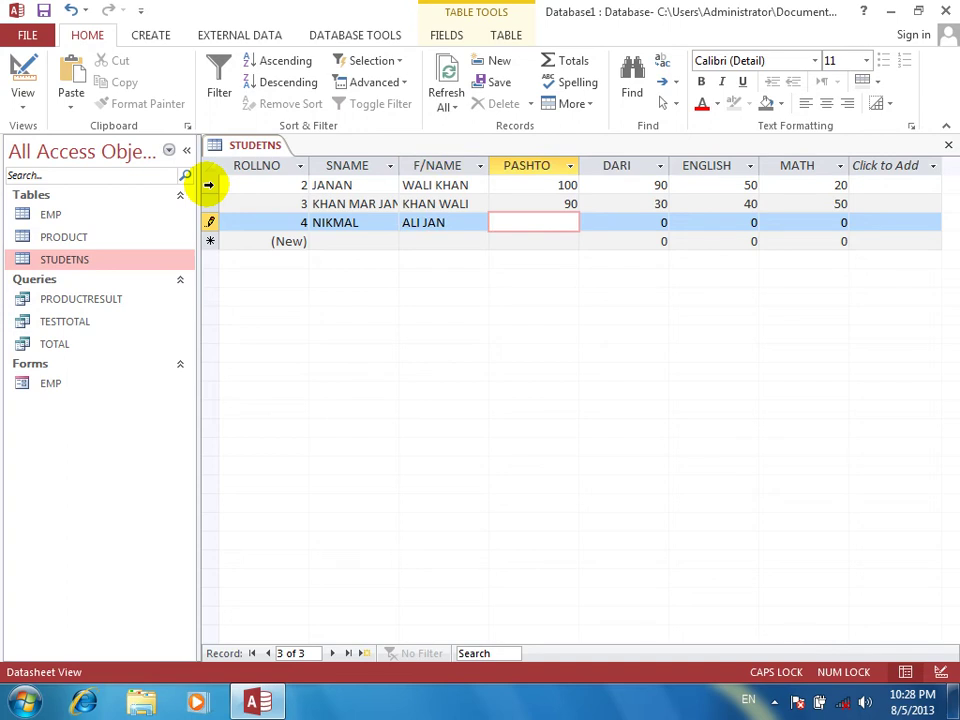
text(100)
key(Tab)
text(1000)
key(Tab)
key(Return)
key(BackSpace)
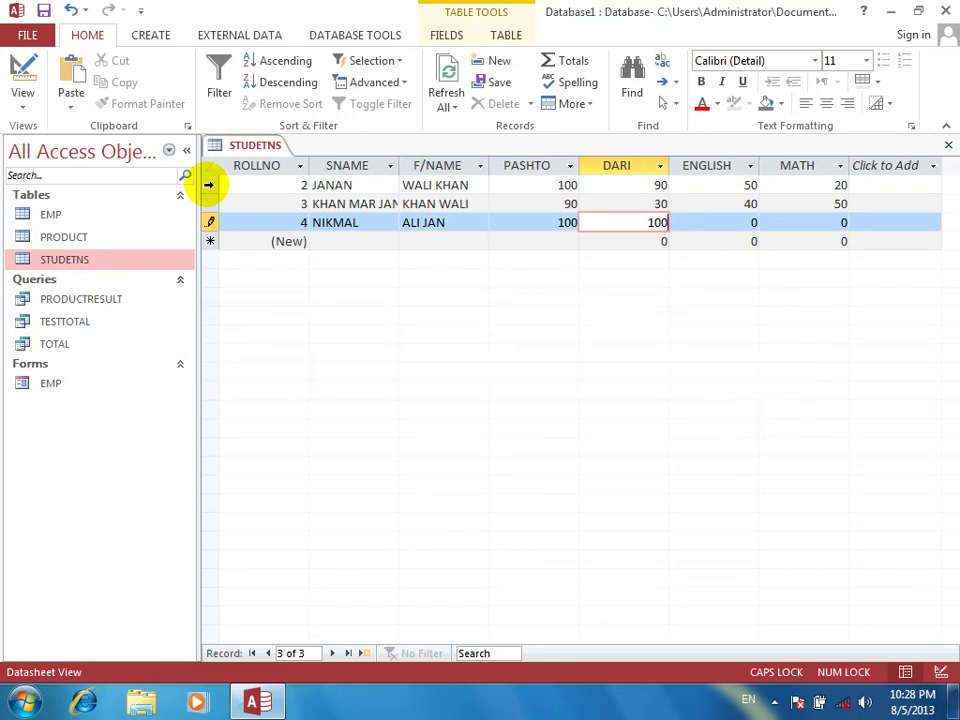
key(Tab)
text(100)
key(Tab)
text(100)
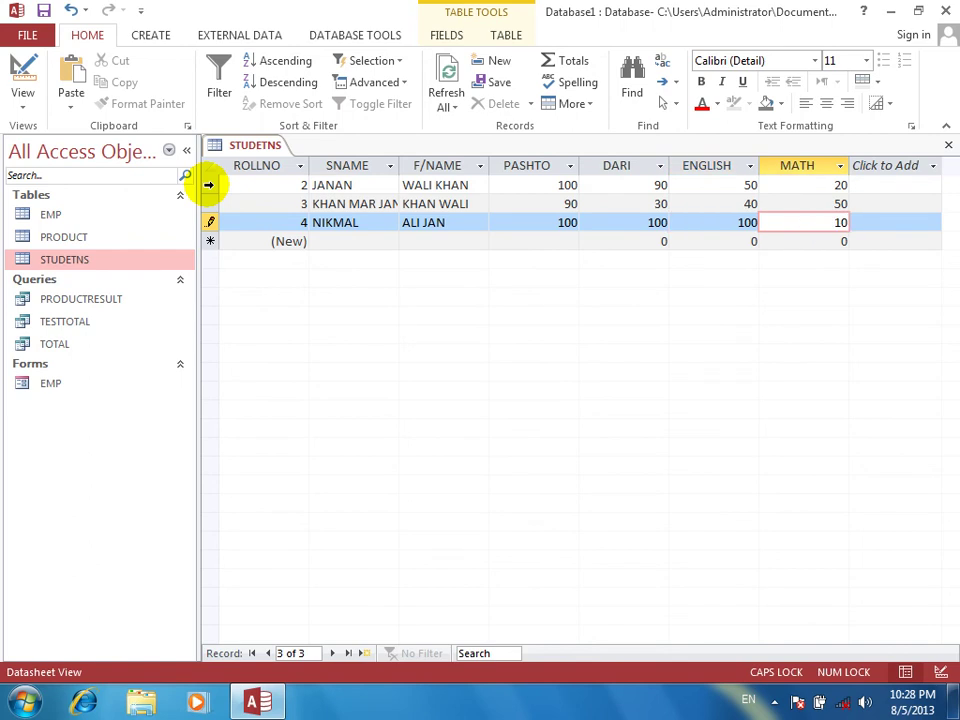
key(Tab)
Add record 5 with student and father names and marks 90, 99, 100, 100
key(Tab)
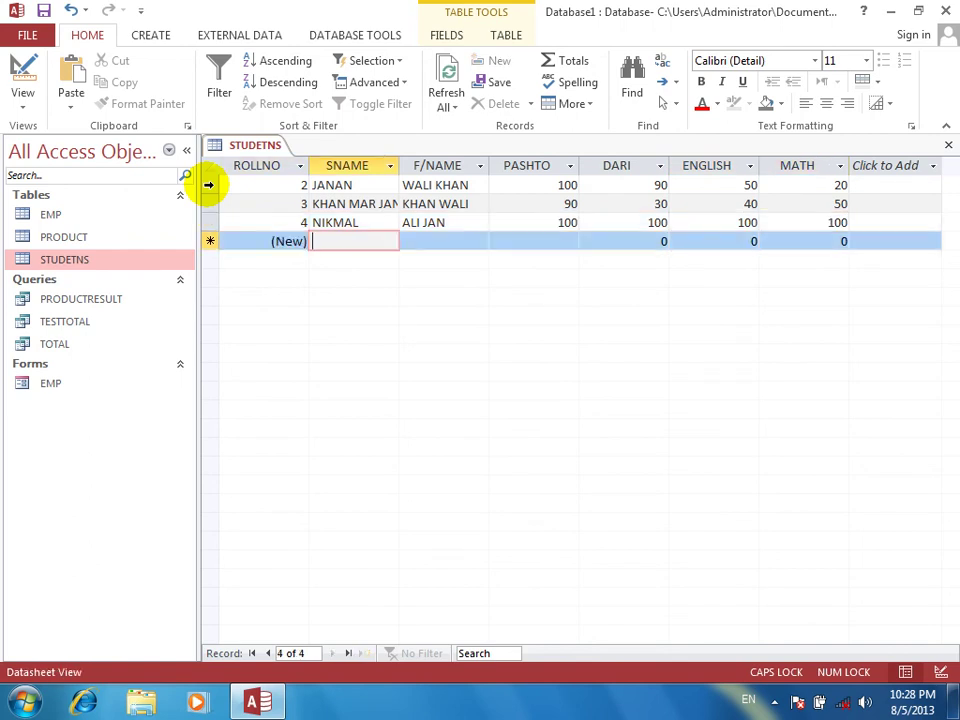
key(Tab)
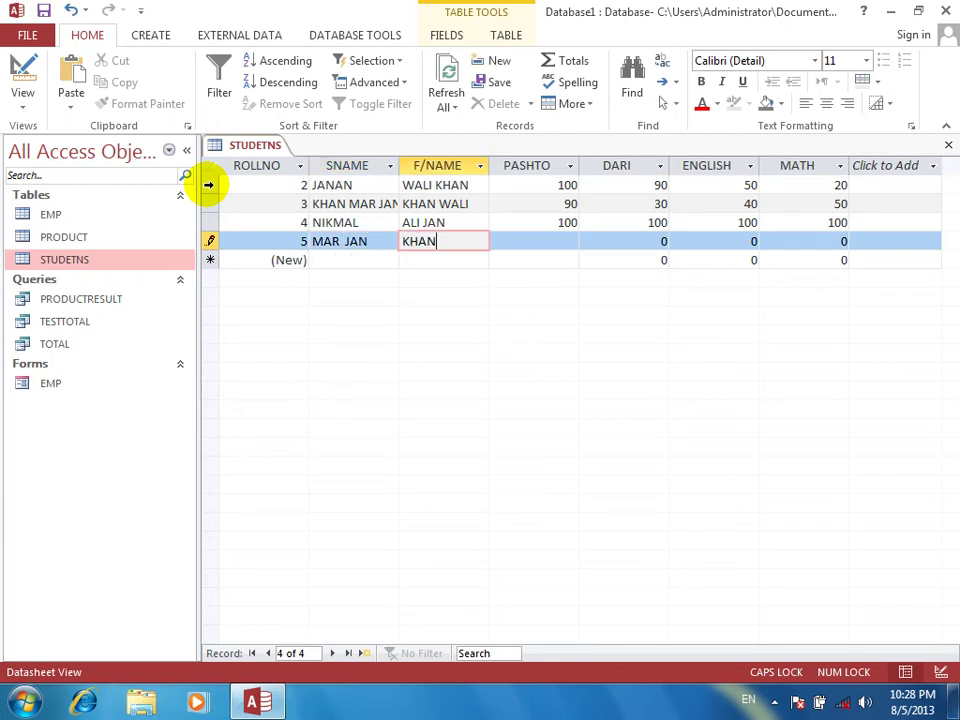
key(Tab)
text(90)
key(Tab)
text(99)
key(Tab)
text(9)
key(BackSpace)
text(100)
key(Tab)
text(100)
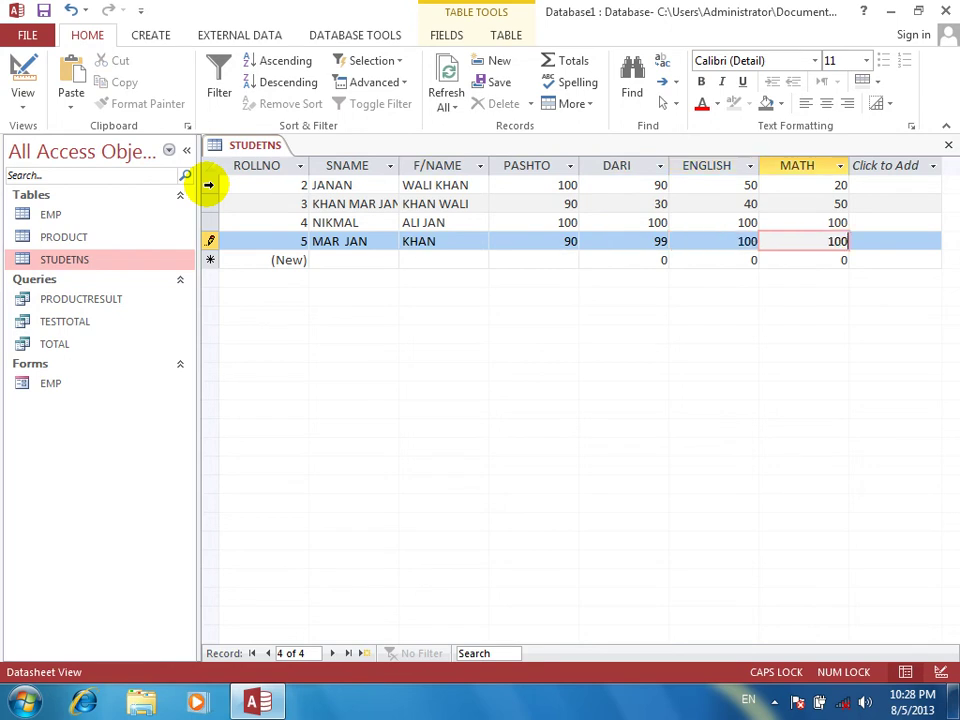
key(Tab)
Add record 6 with student and father names and marks 100, 99, 98, 96
key(Tab)
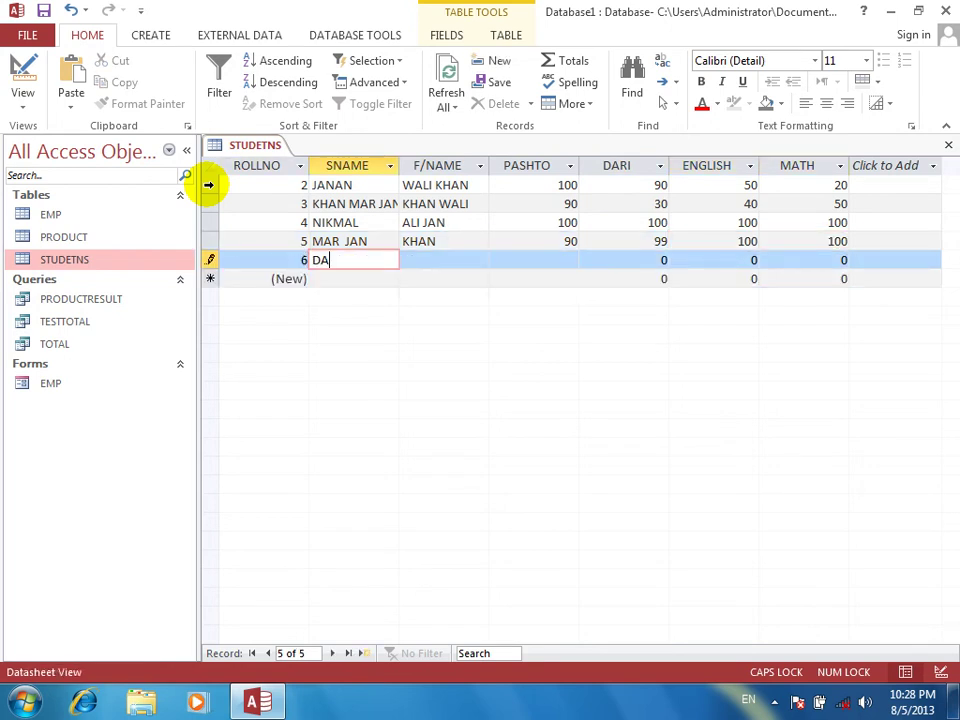
key(Tab)
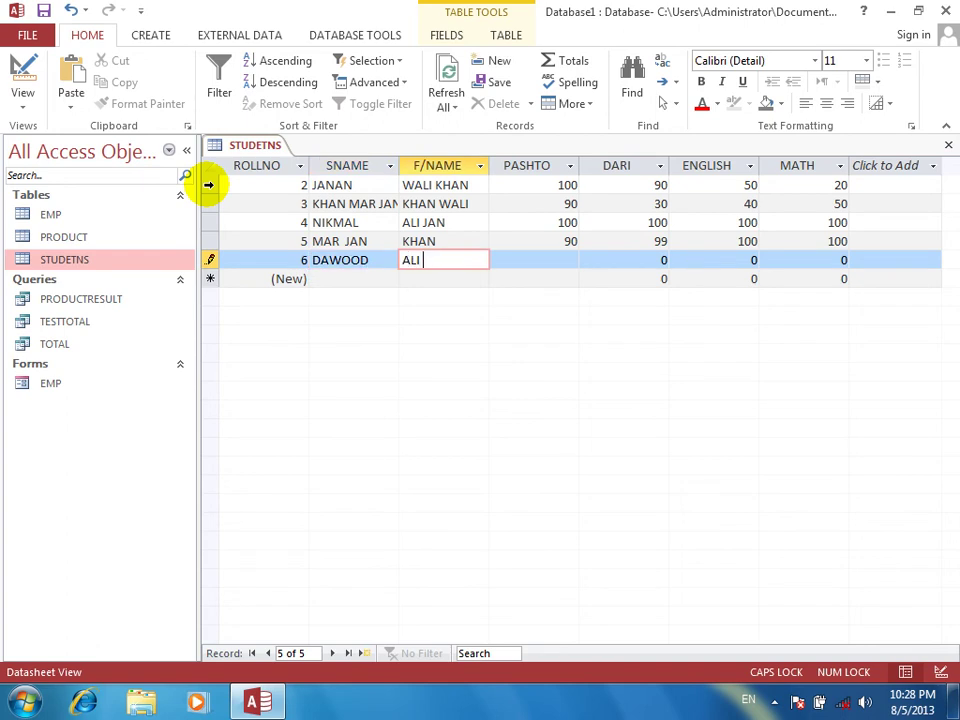
key(Tab)
text(40)
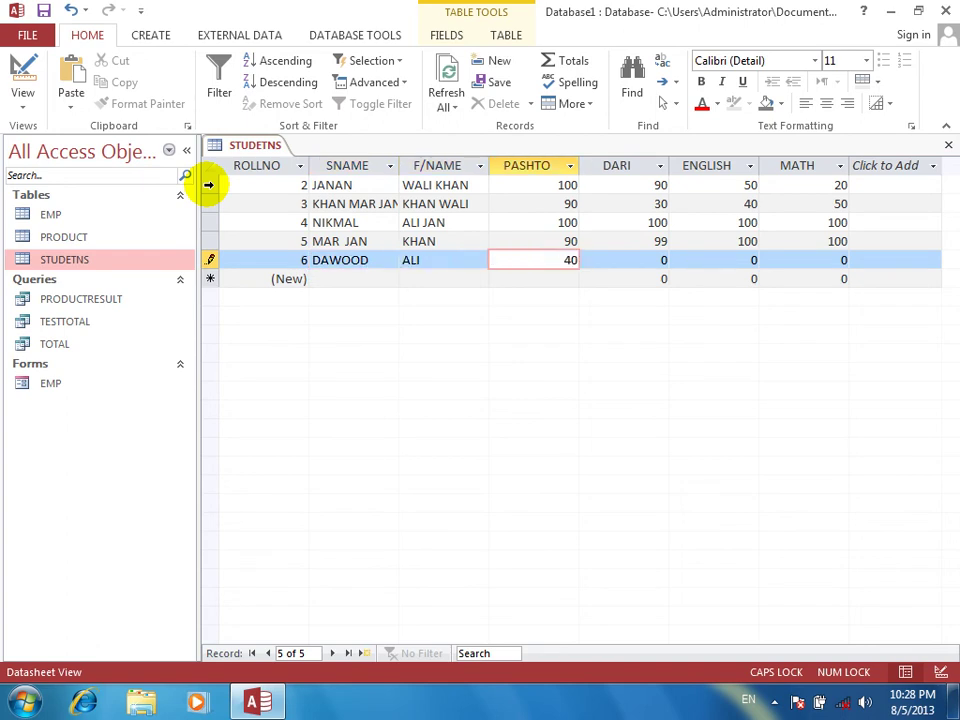
text(100)
key(Tab)
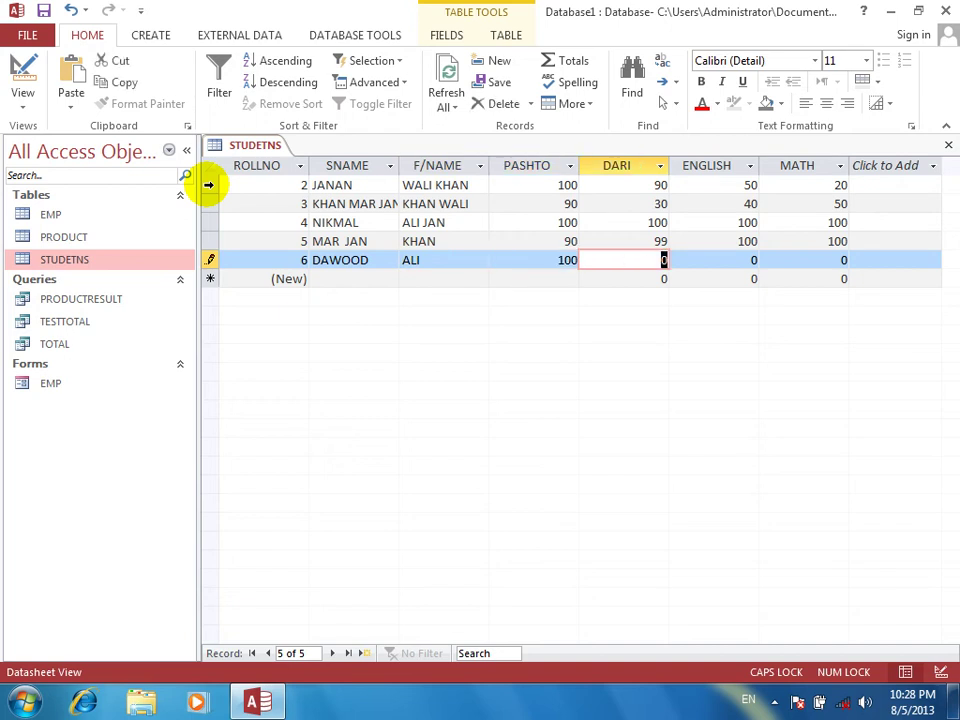
text(99)
key(Tab)
text(98)
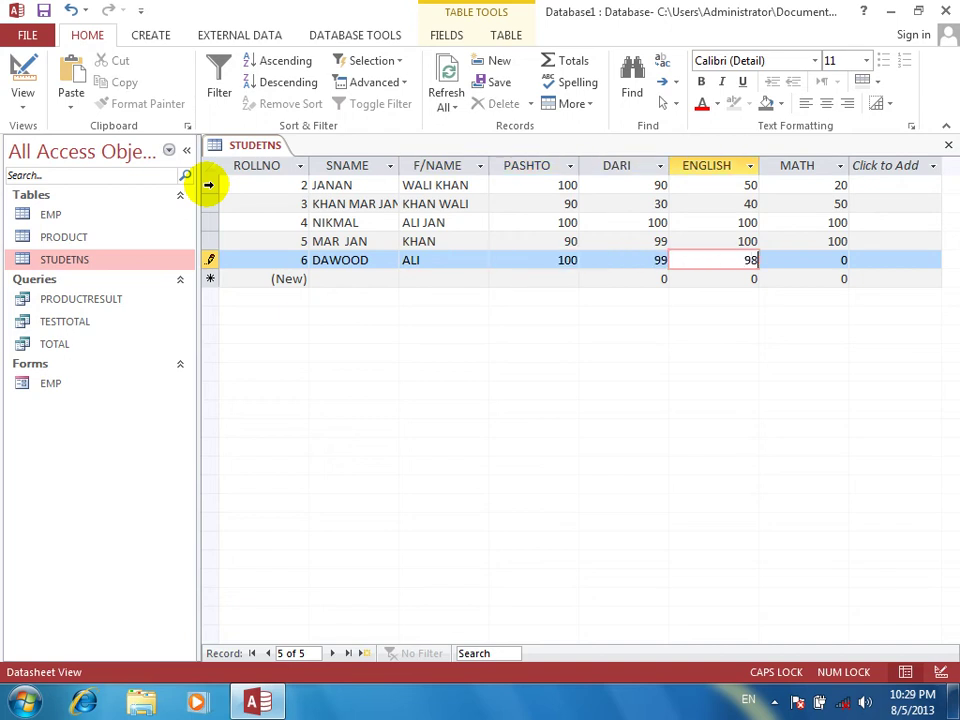
key(Tab)
text(4)
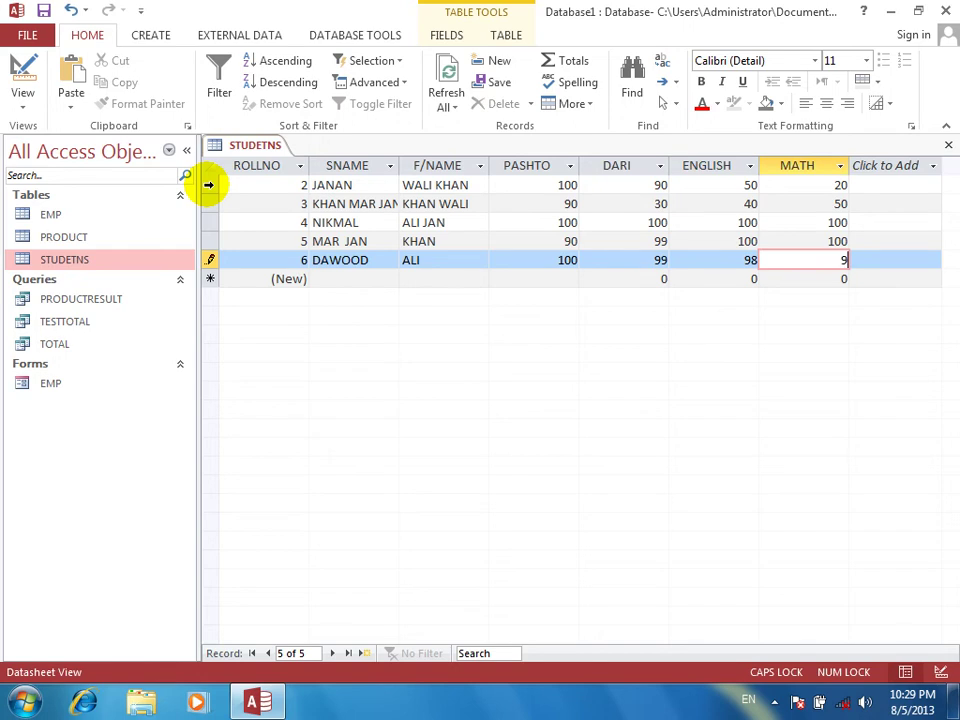
key(Tab)
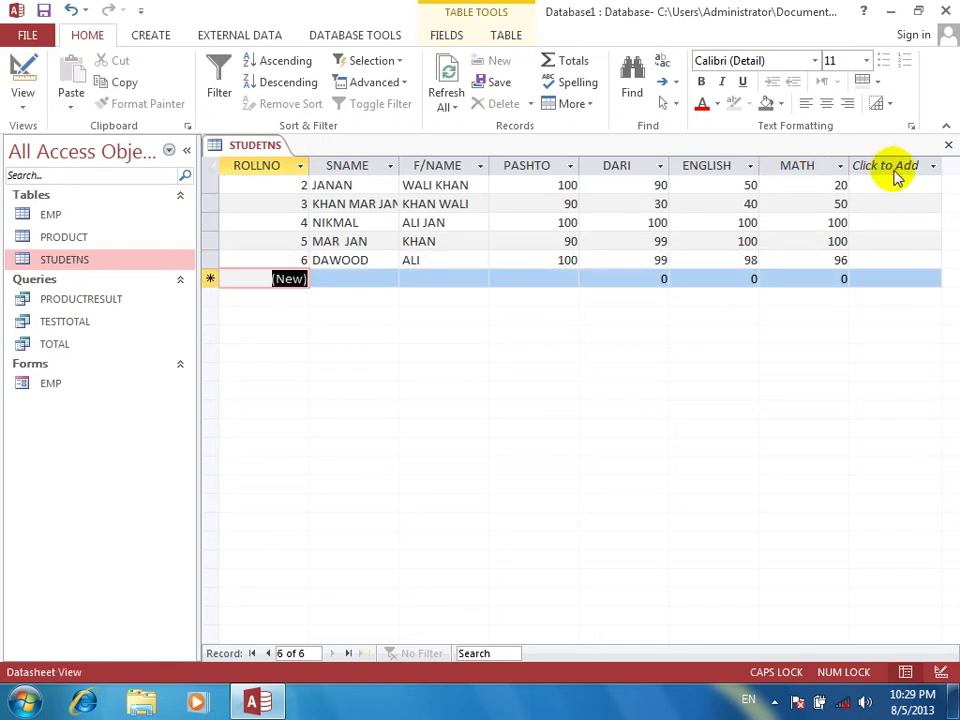
Close the table and start a new query design based on the STUDETNS table
click(949, 145)
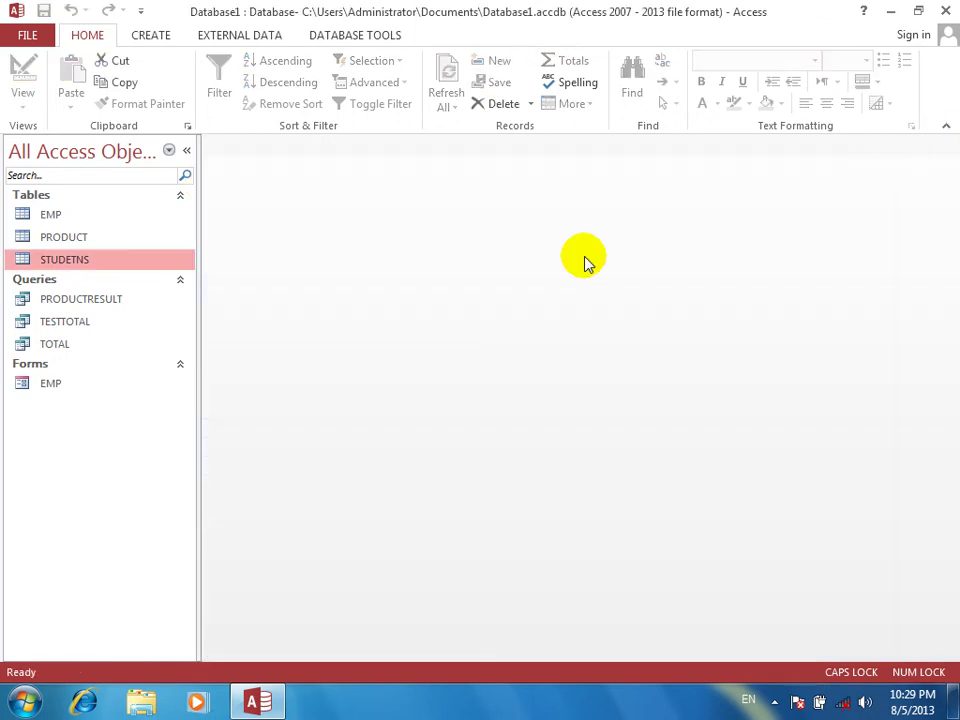
click(163, 37)
click(280, 72)
click(378, 477)
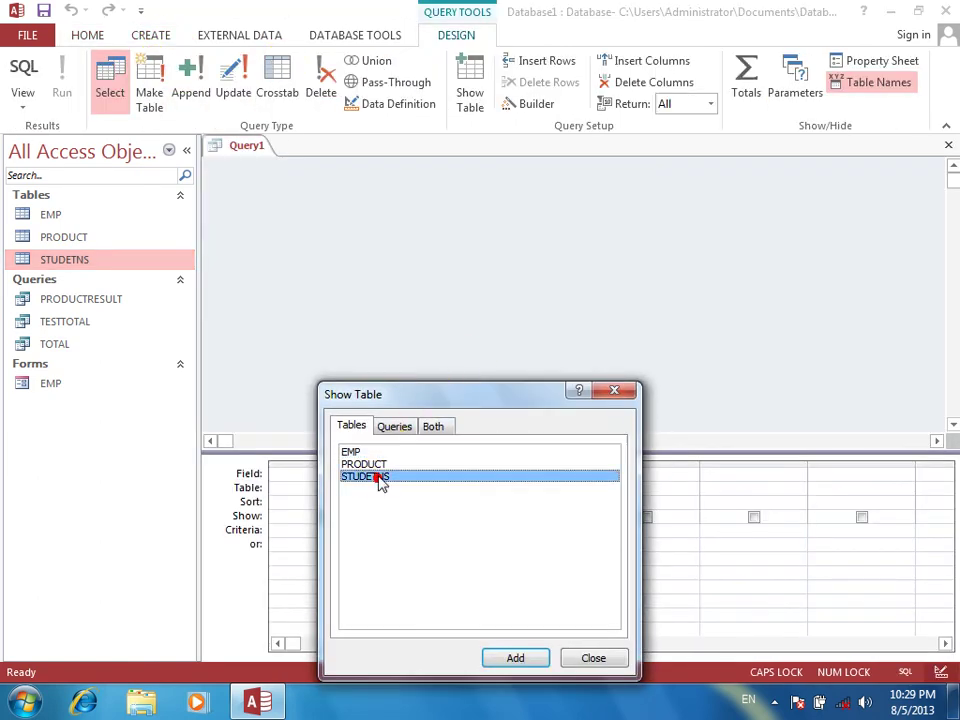
click(535, 660)
click(591, 660)
Place all STUDETNS fields into the query grid and collapse the navigation pane
drag(322, 299, 321, 357)
double_click(325, 180)
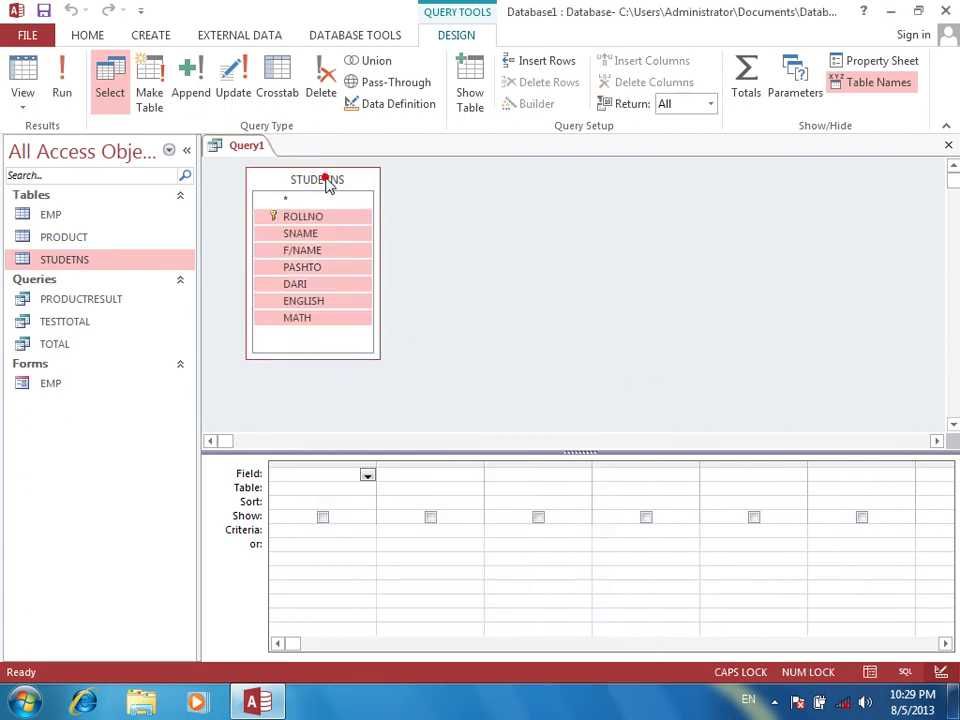
drag(317, 221, 318, 480)
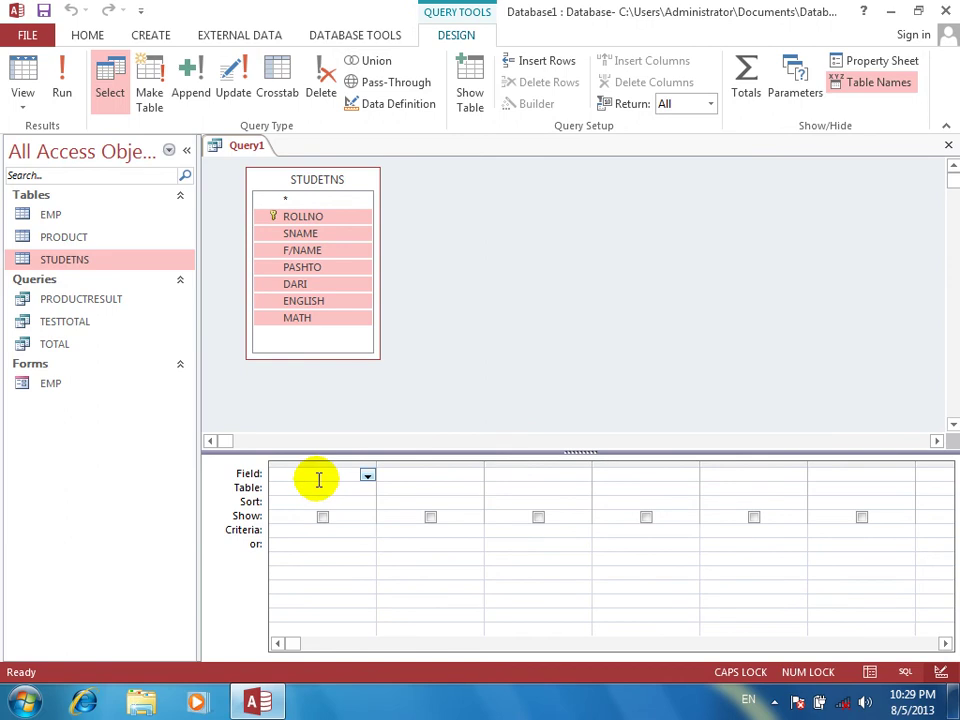
drag(315, 221, 316, 474)
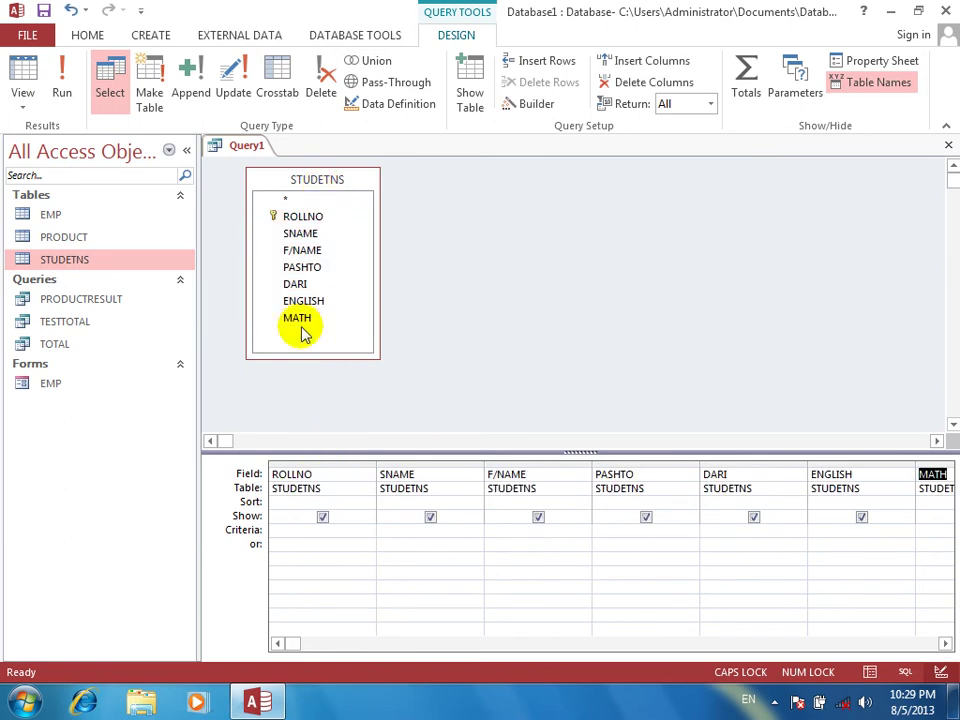
click(189, 153)
click(189, 153)
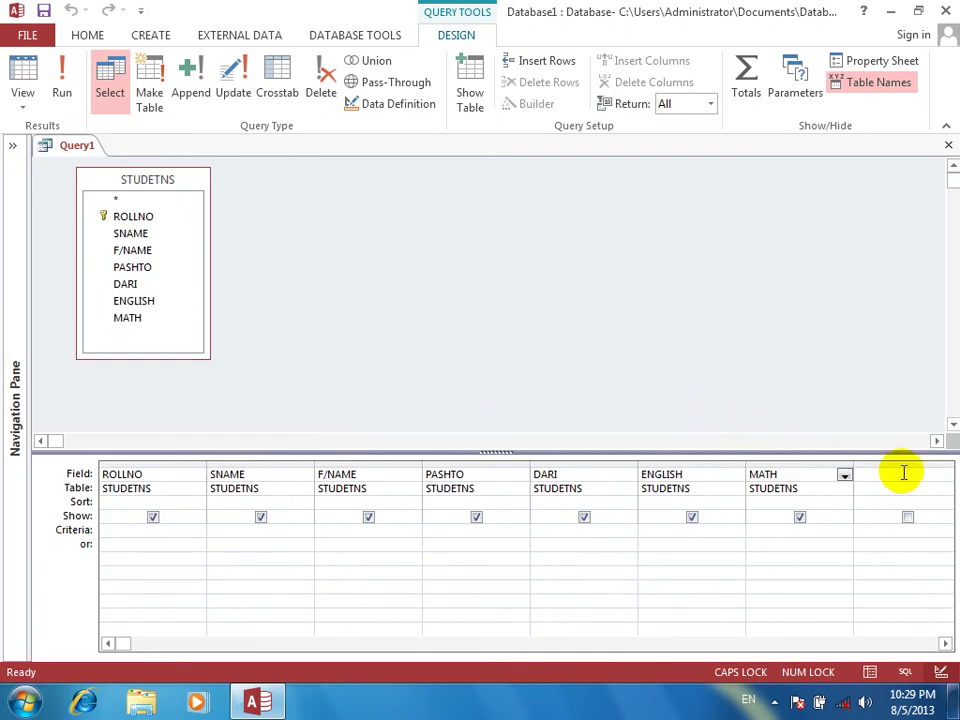
right_click(845, 472)
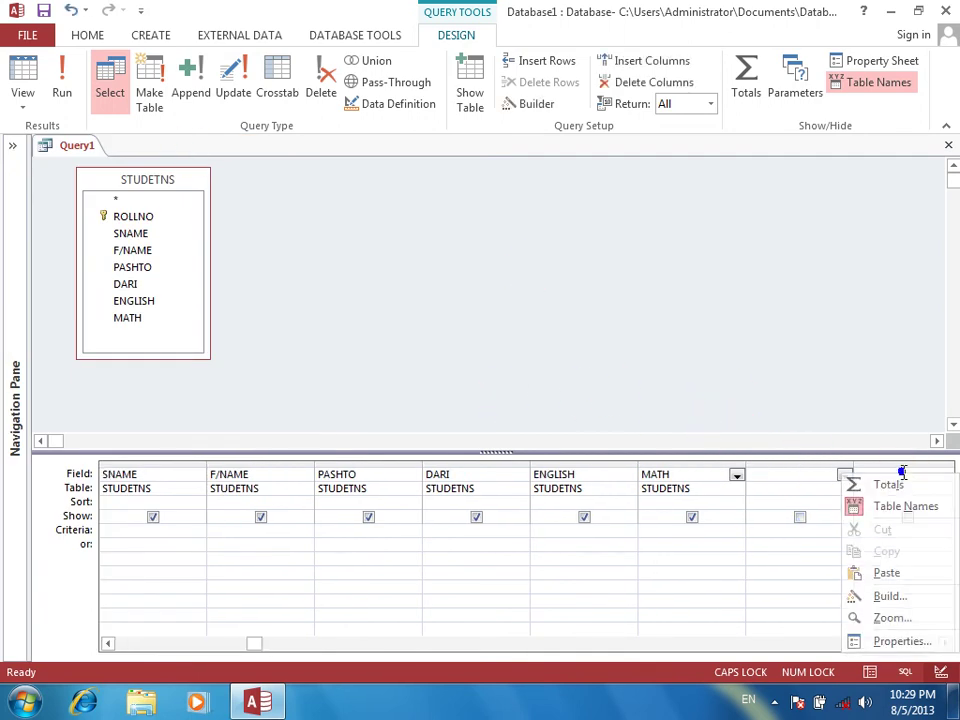
Enter the field expression OMARKS:PASHTO+DARI+ENGLISH+MATH in the Zoom box
click(893, 619)
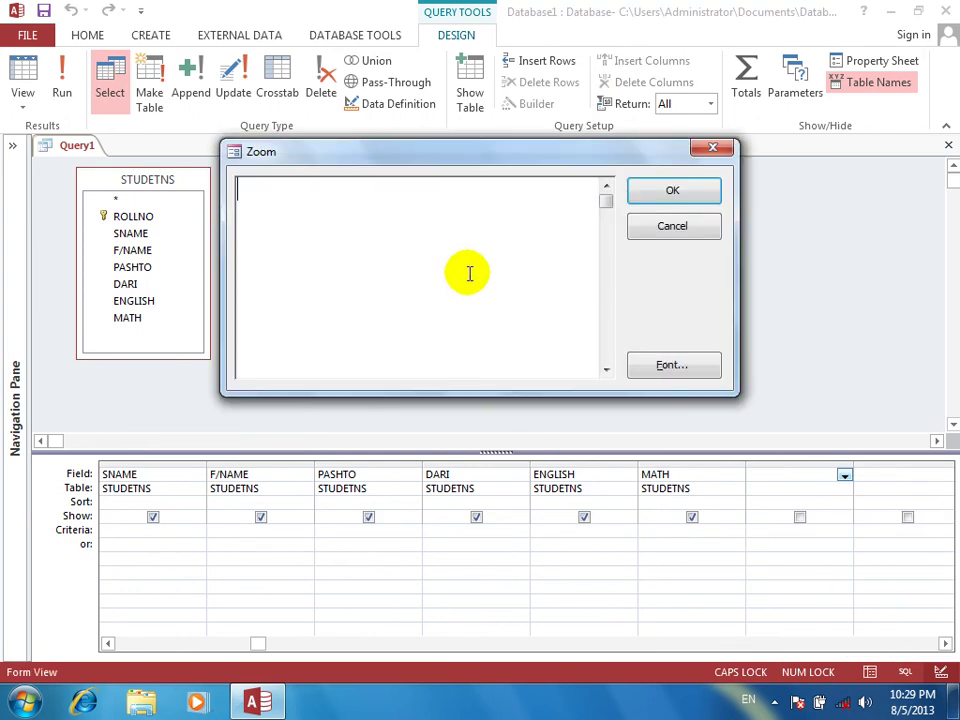
text(OMARKS:PAS)
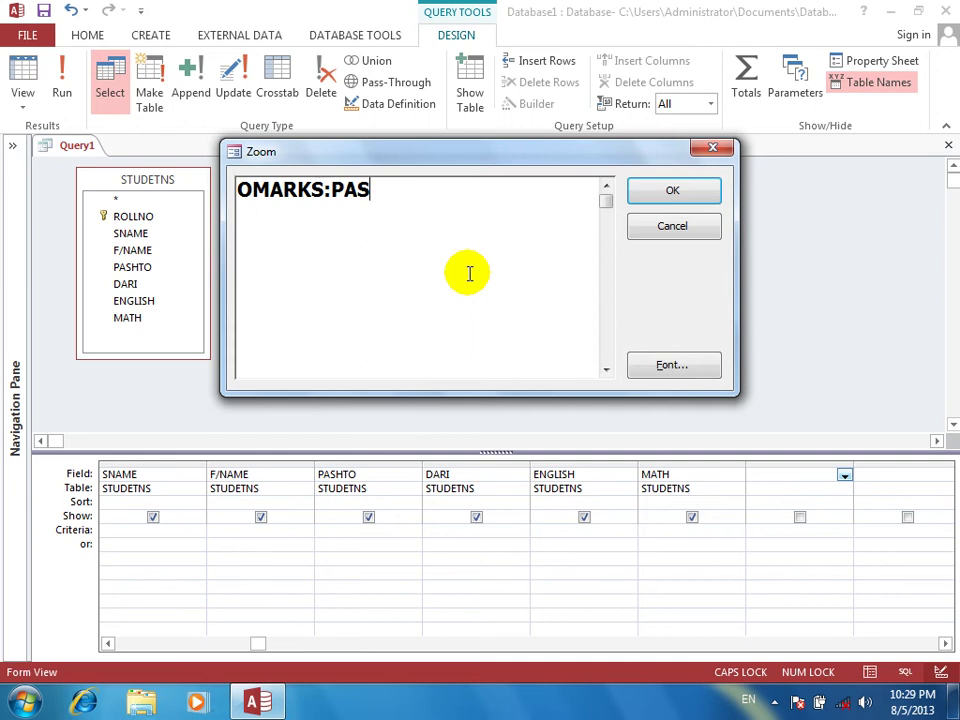
text(HTO+D)
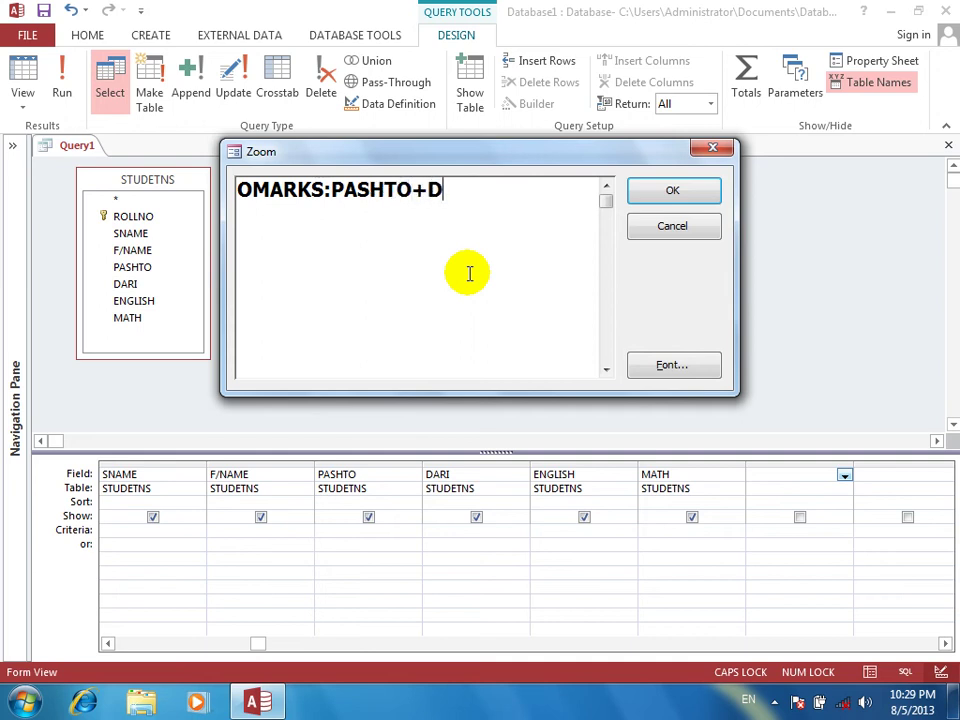
text(ARI+ENGLSHI)
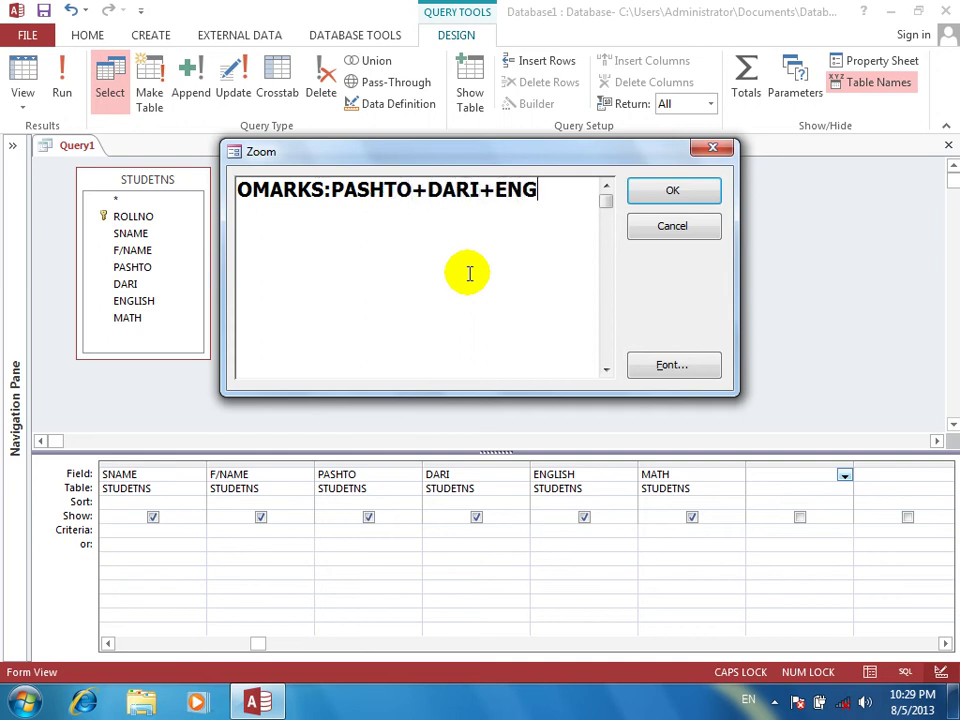
key(BackSpace)
key(BackSpace)
key(BackSpace)
text(ISH)
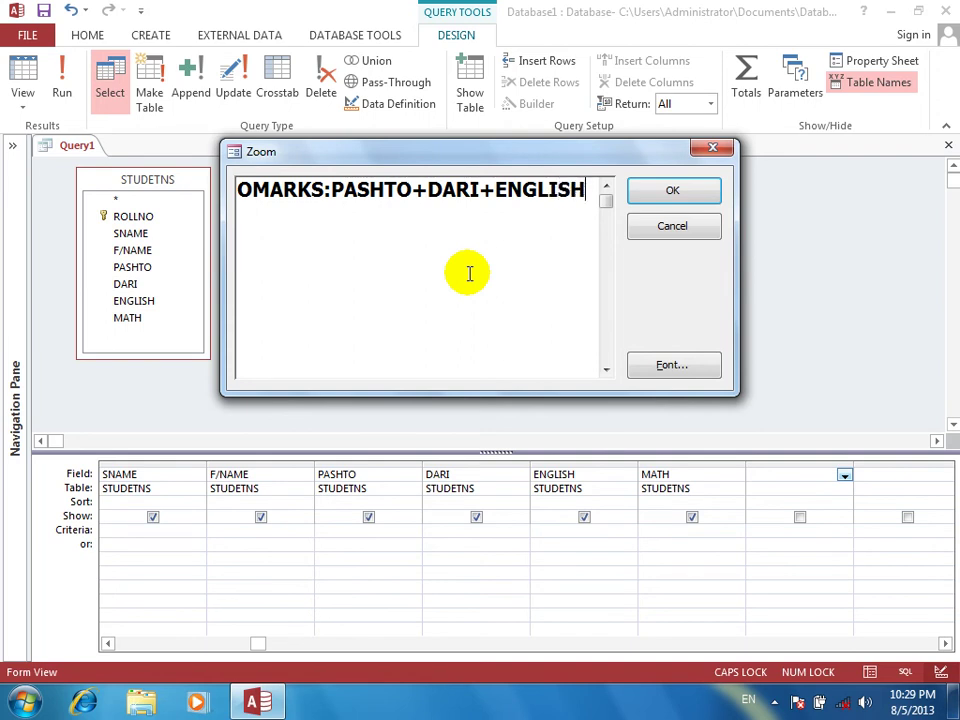
text(+MATH)
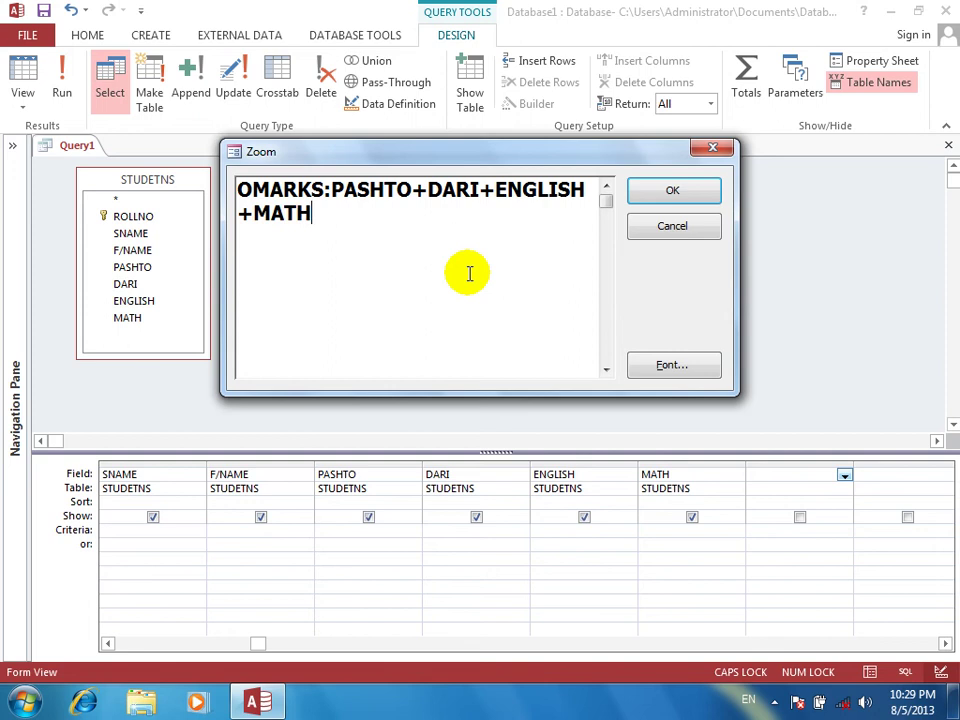
key(Return)
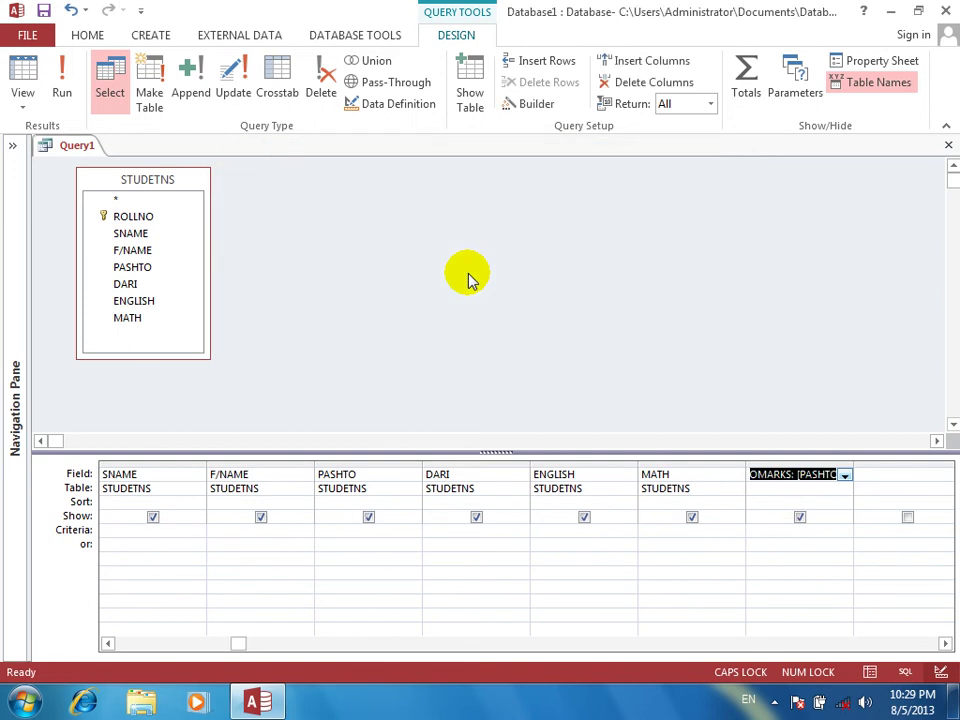
Run the query, check the OMARKS totals such as 393, then return to Design View
click(62, 68)
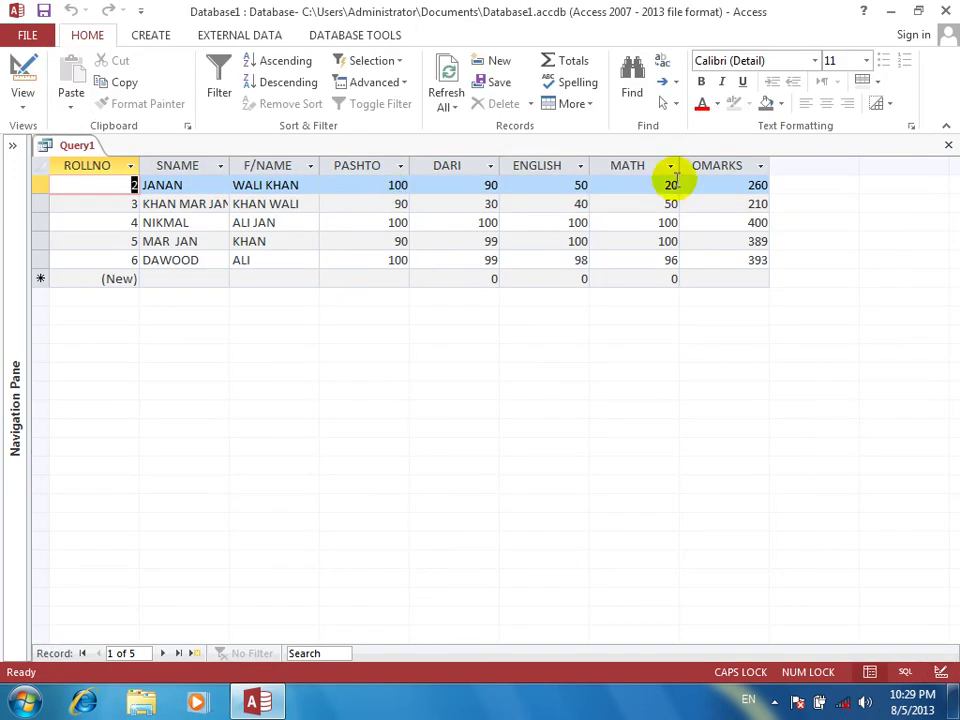
drag(745, 184, 793, 244)
click(714, 259)
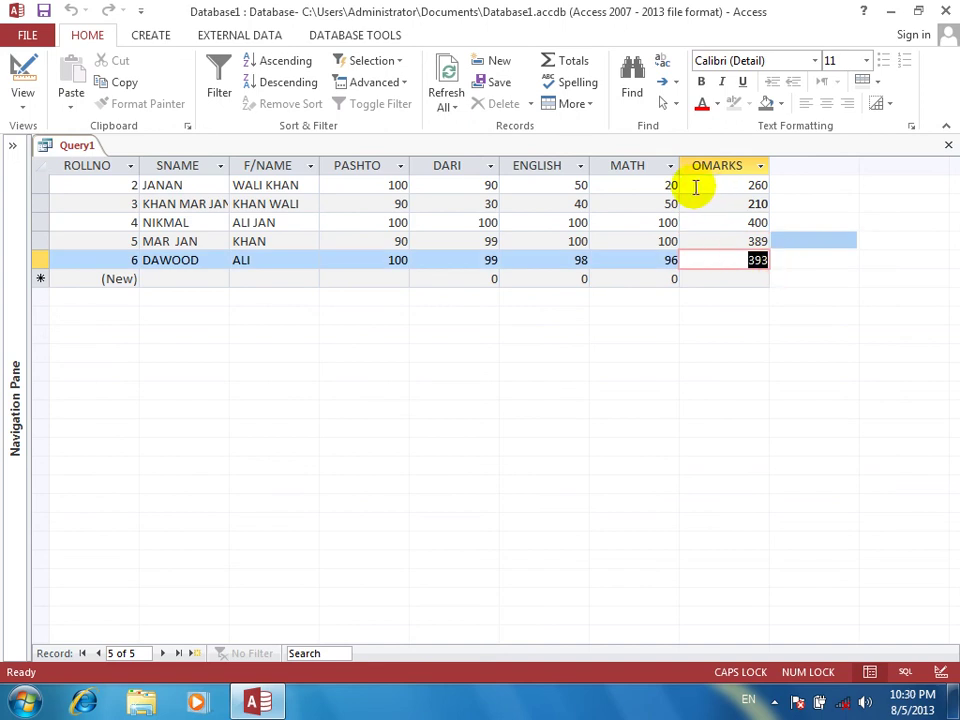
click(22, 76)
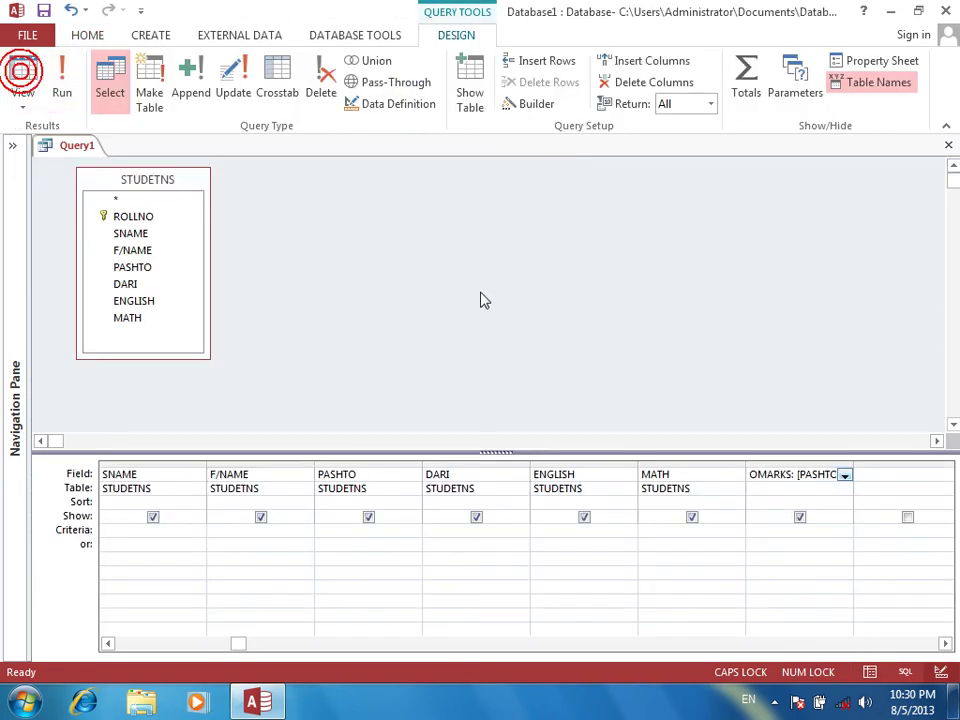
Enter TOTAL PER:OMARKS/4 in the next empty field through the Zoom box
right_click(846, 472)
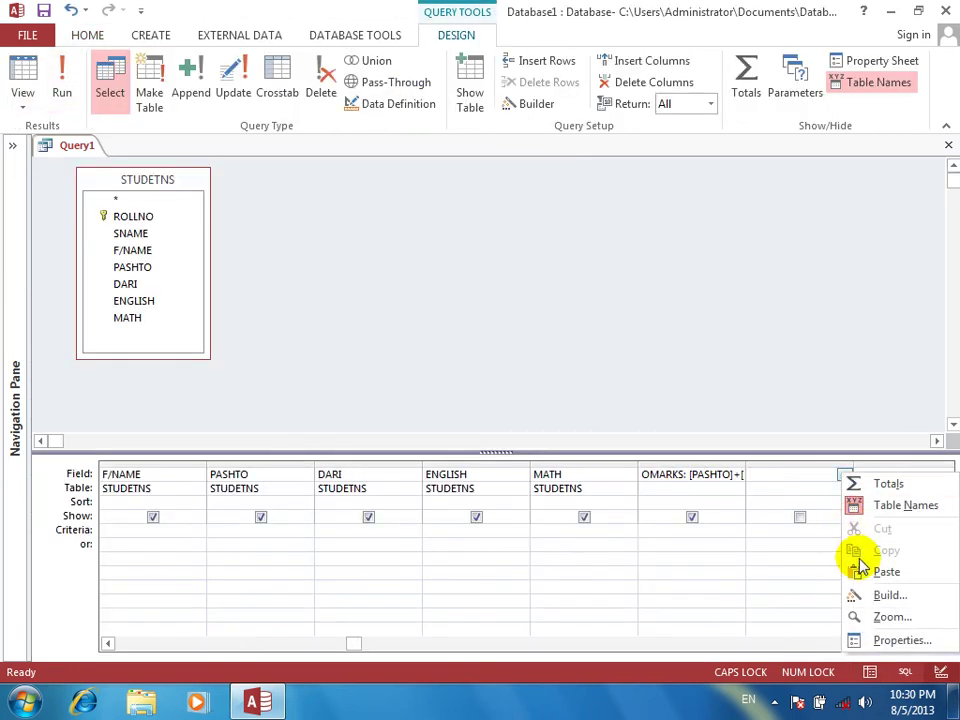
click(862, 616)
text(T)
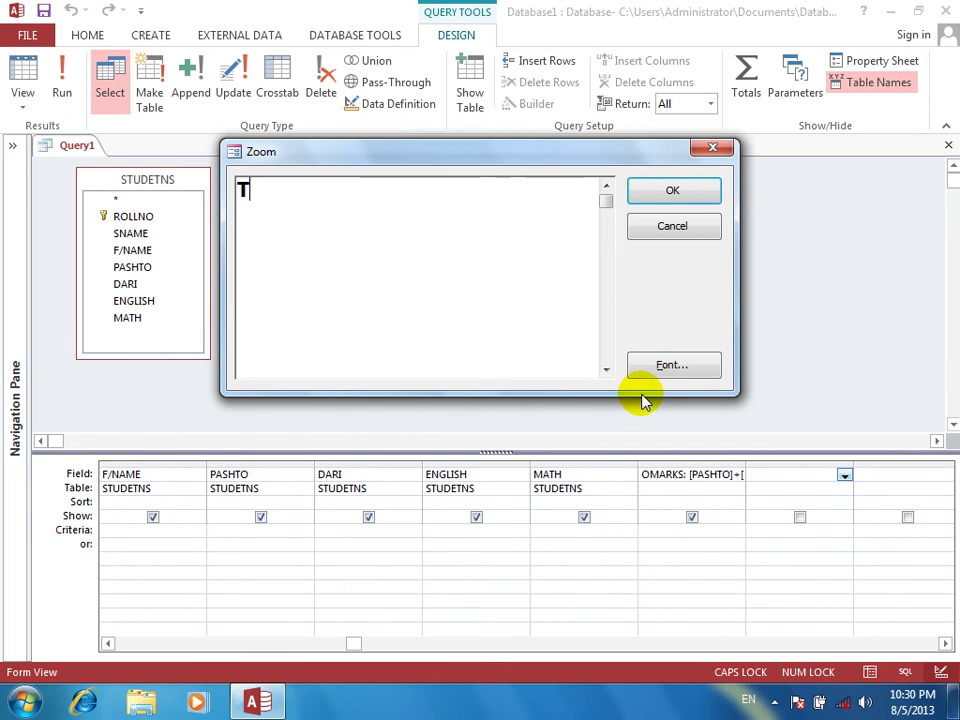
text(OTAL PER)
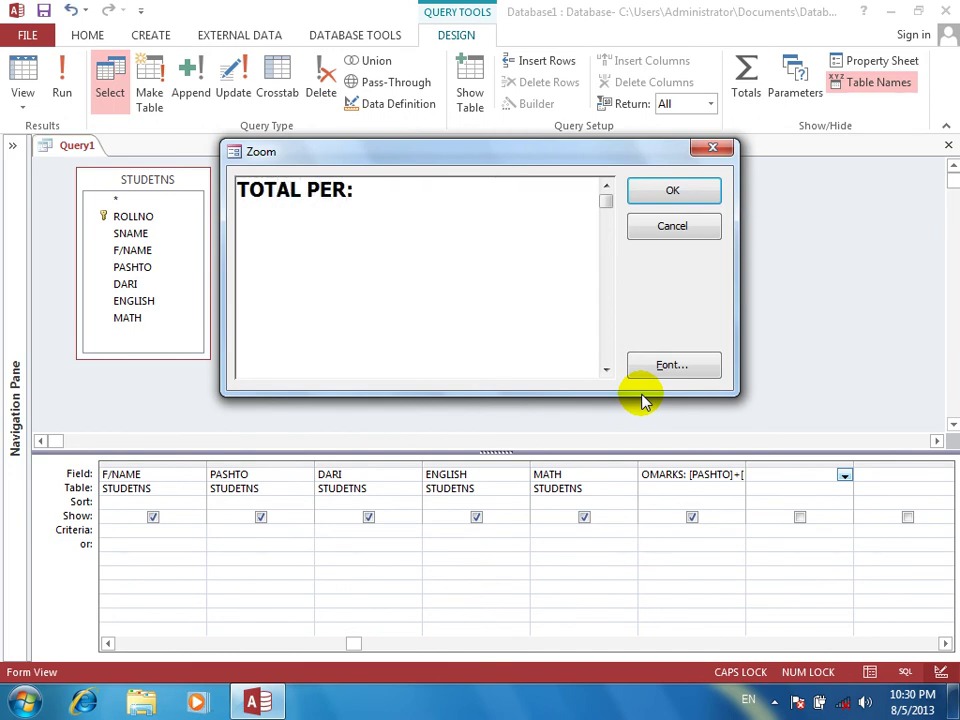
text(:O)
key(BackSpace)
text(OMARKS/4)
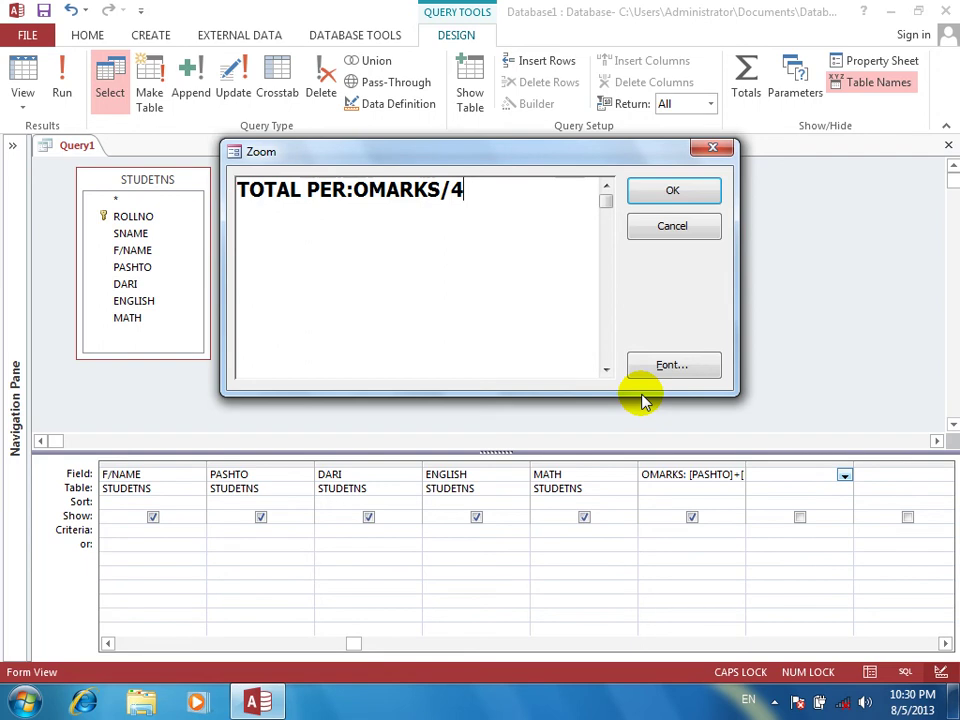
key(Return)
Run the query and check the TOTAL PER values 52.5, 65, 97.25 and 98.25
click(71, 92)
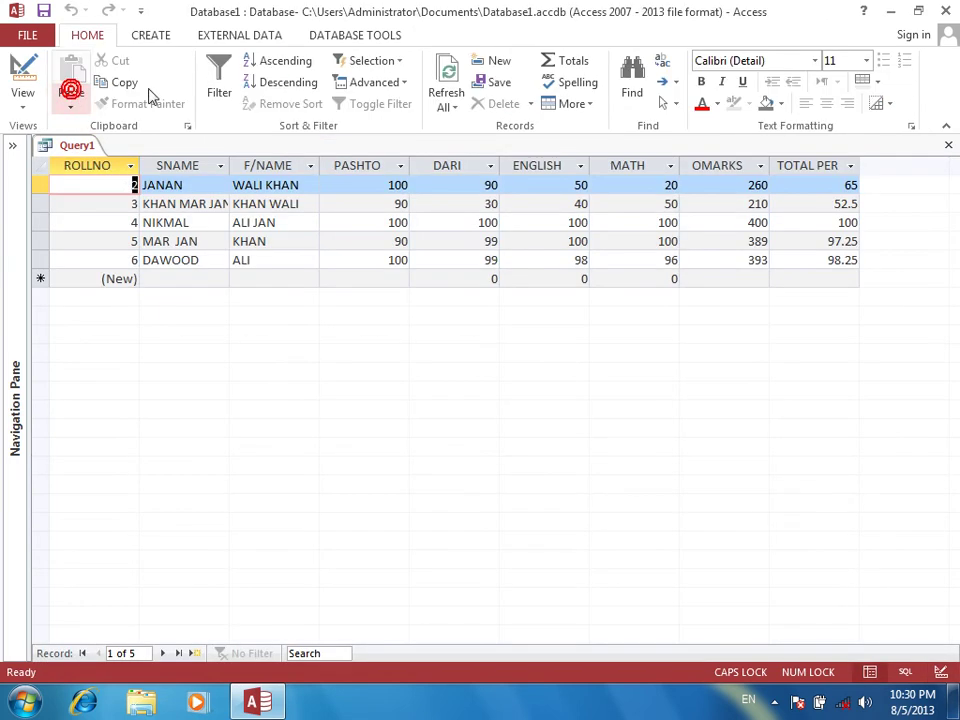
click(803, 205)
click(804, 184)
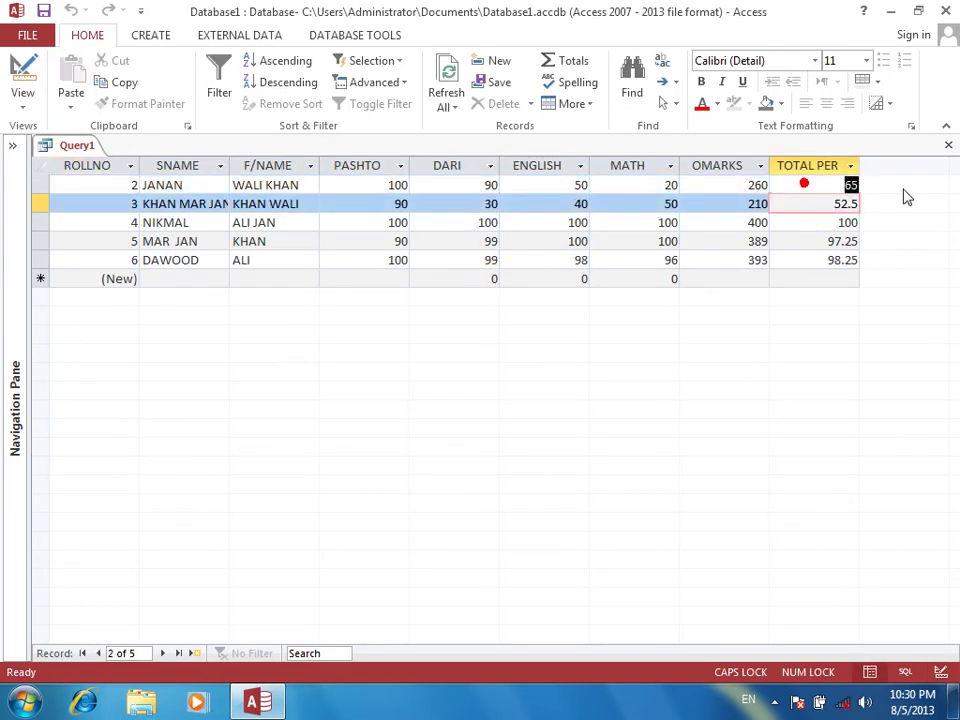
click(793, 240)
click(790, 260)
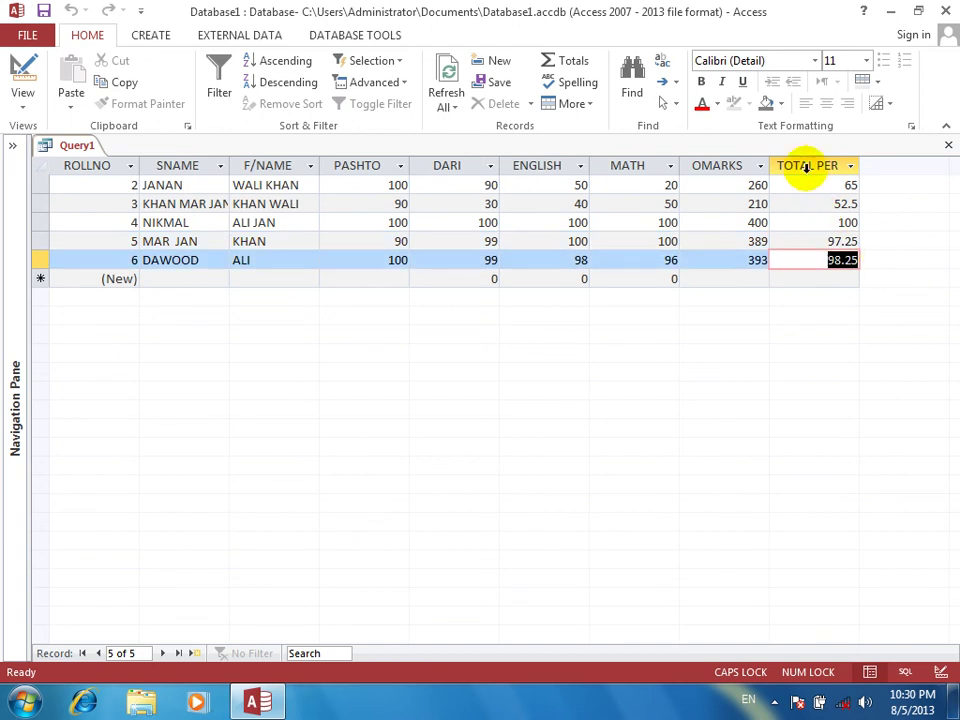
In Design View, change the TOTAL PER expression to (PASHTO+DARI+ENGLISH+MATH)/4
click(22, 80)
right_click(789, 470)
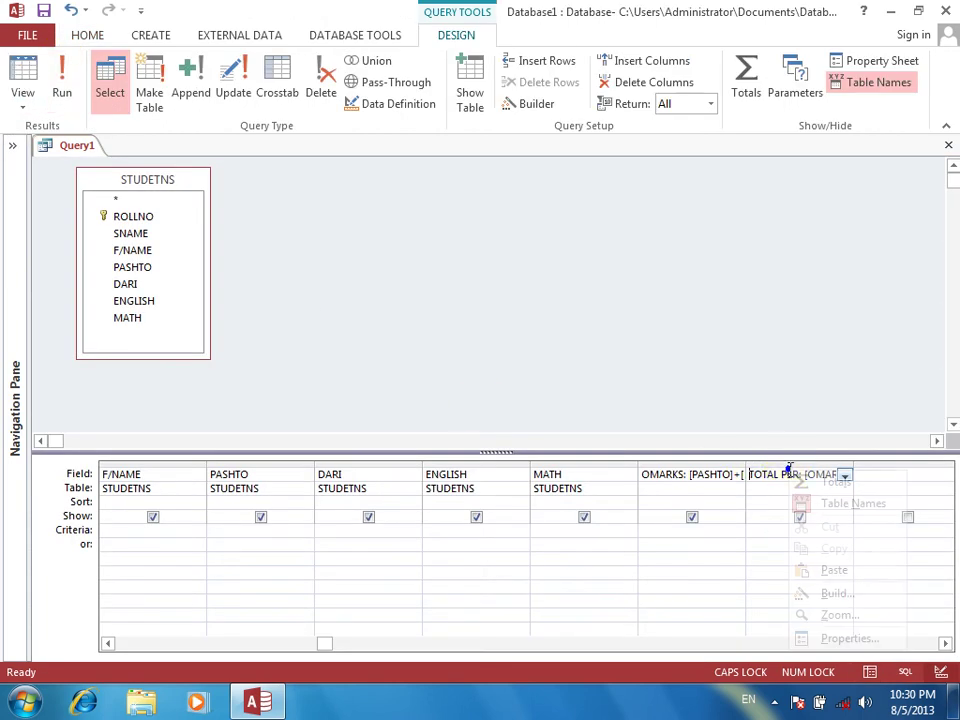
click(812, 615)
click(536, 225)
key(BackSpace)
key(BackSpace)
key(BackSpace)
key(BackSpace)
key(BackSpace)
key(BackSpace)
key(BackSpace)
key(BackSpace)
key(BackSpace)
key(BackSpace)
text(()
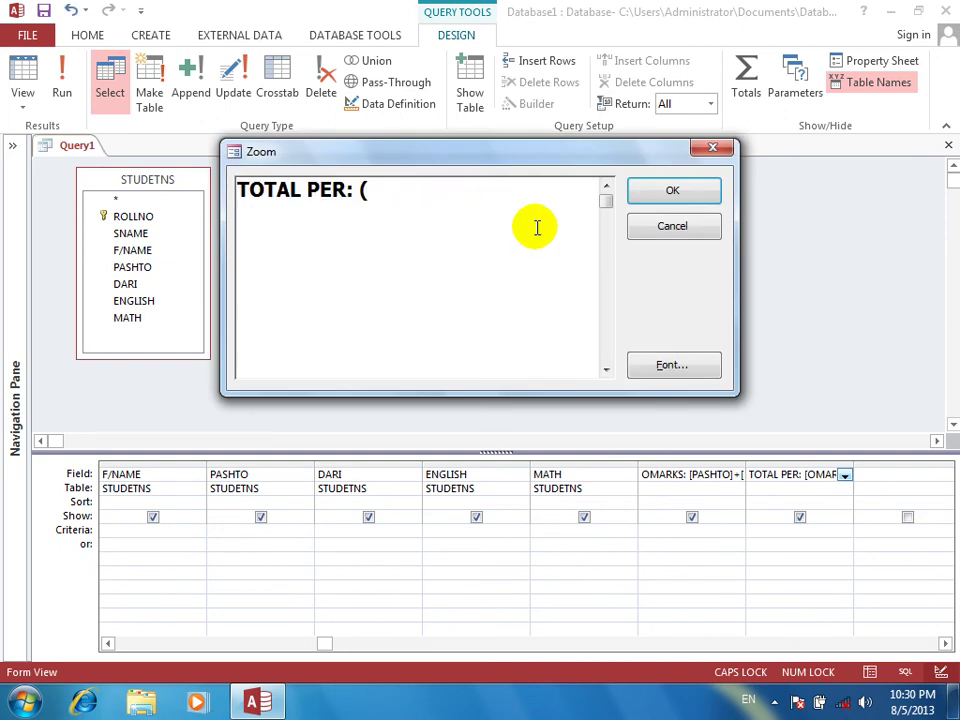
text(PASH)
text(TO)
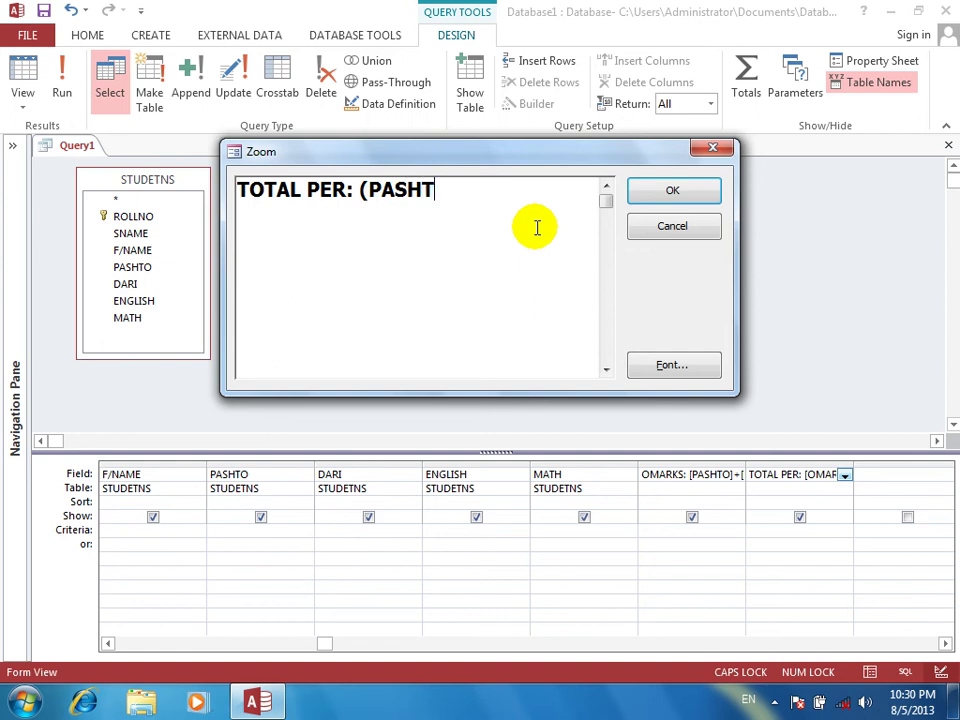
text(+DARI)
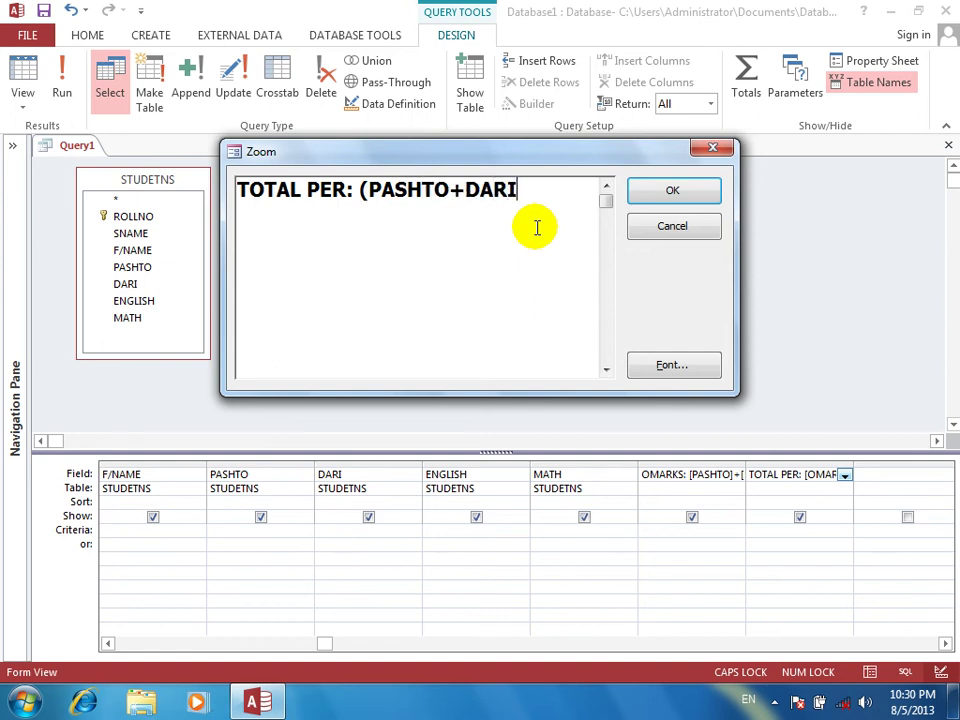
text(+ENGLISH+)
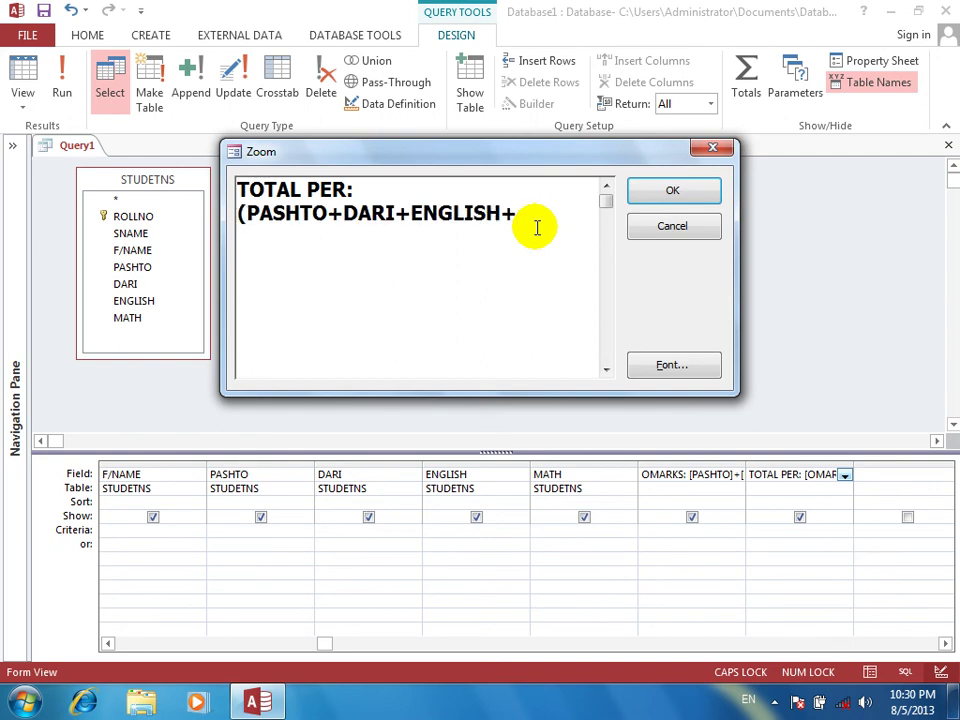
text(MATH)/)
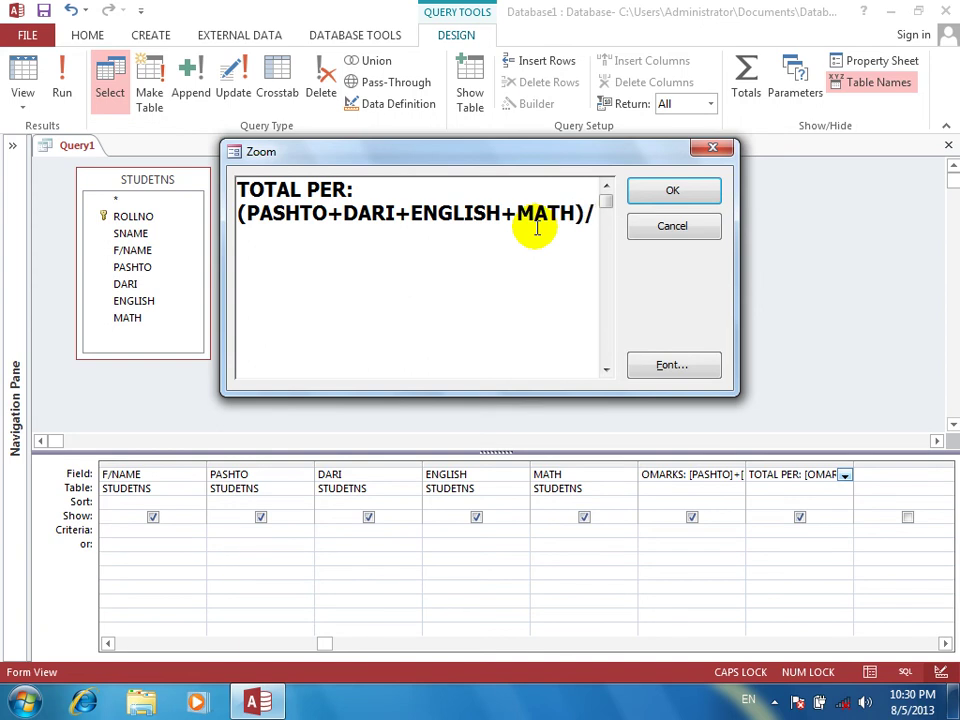
text(4)
key(Return)
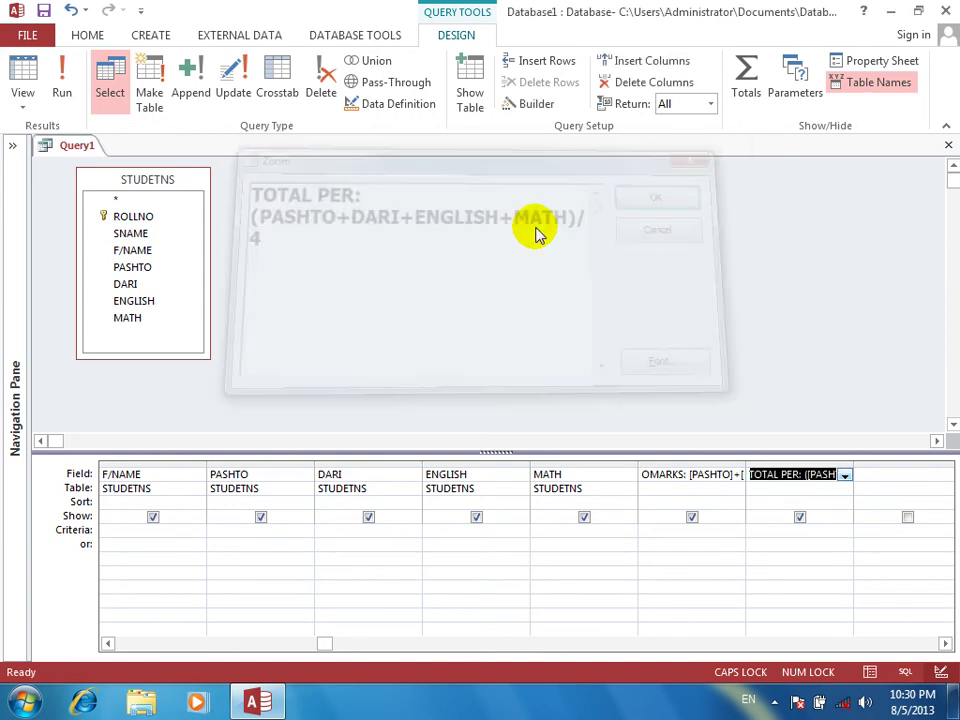
Run the query and start a new record with the student's name and father's name
click(62, 88)
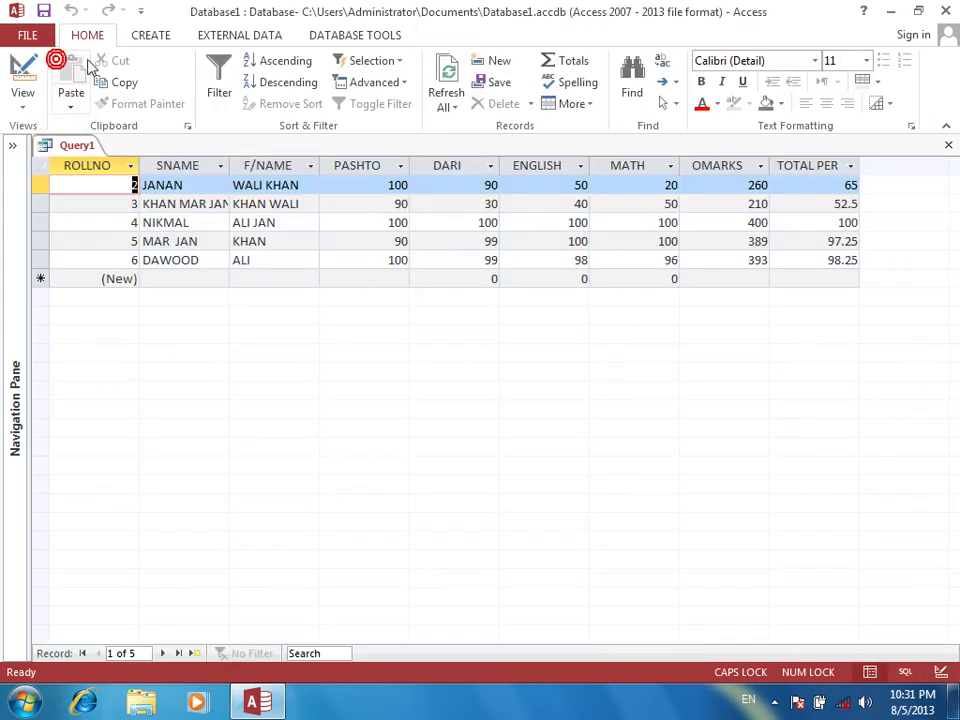
click(805, 206)
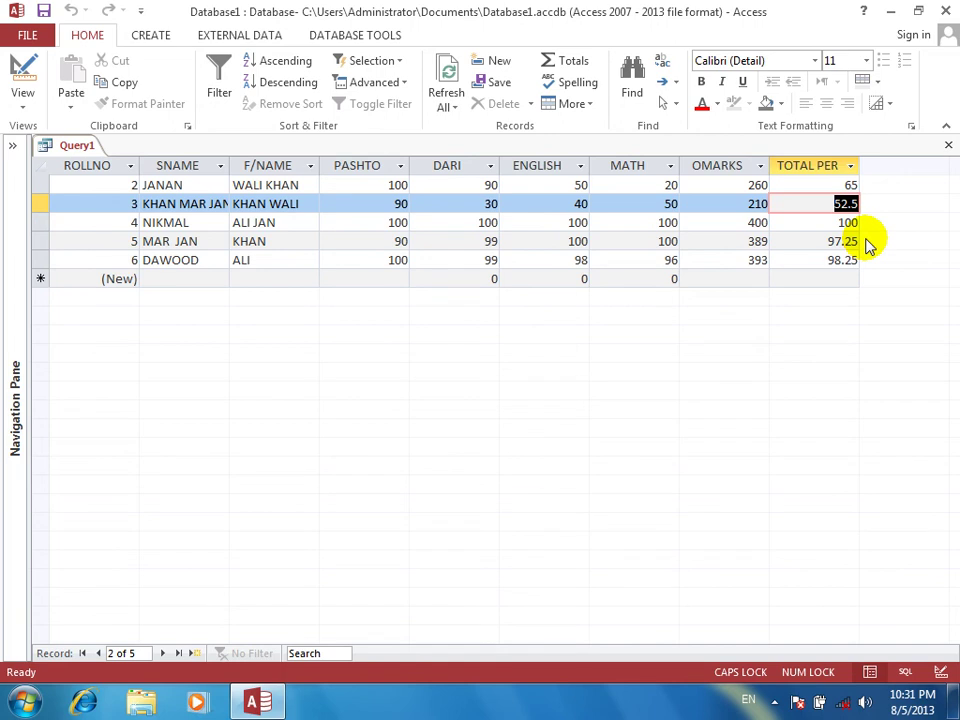
click(180, 279)
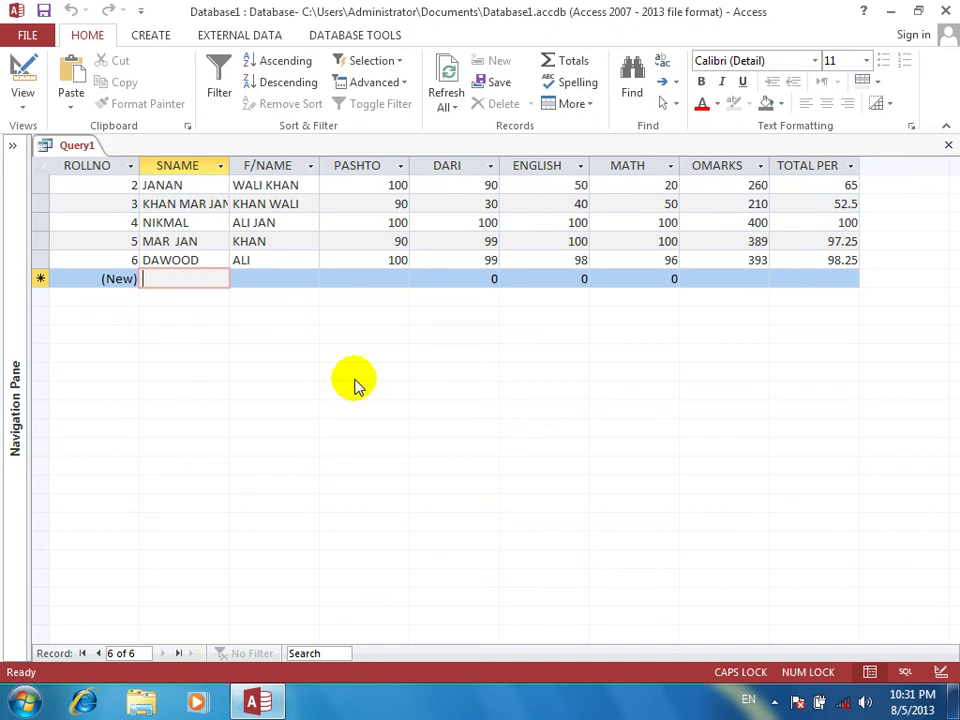
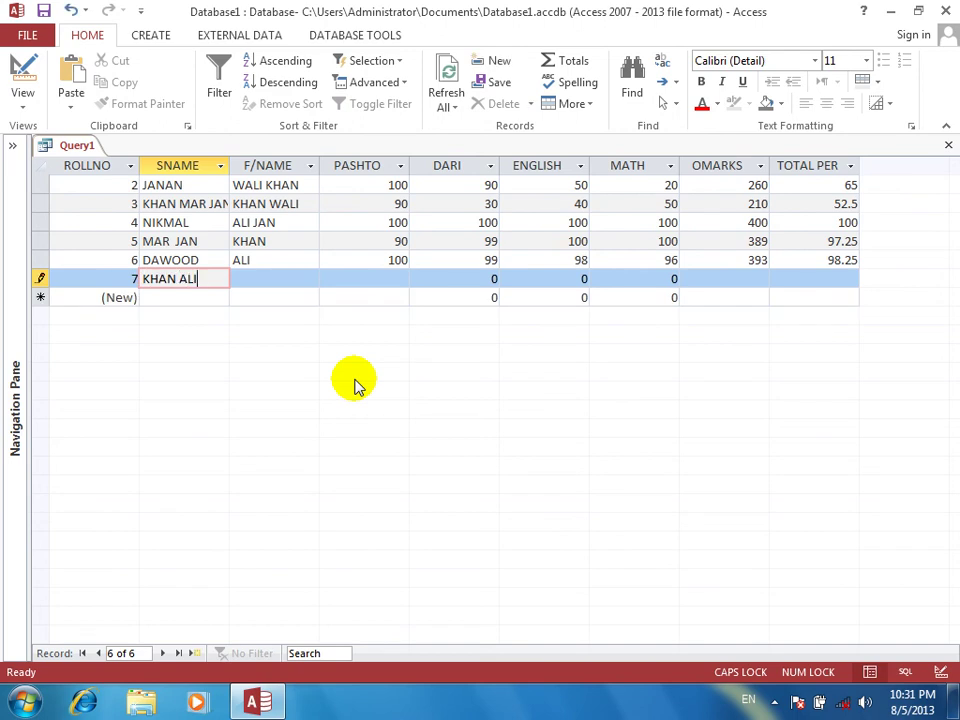
key(Tab)
text(DAWOOD)
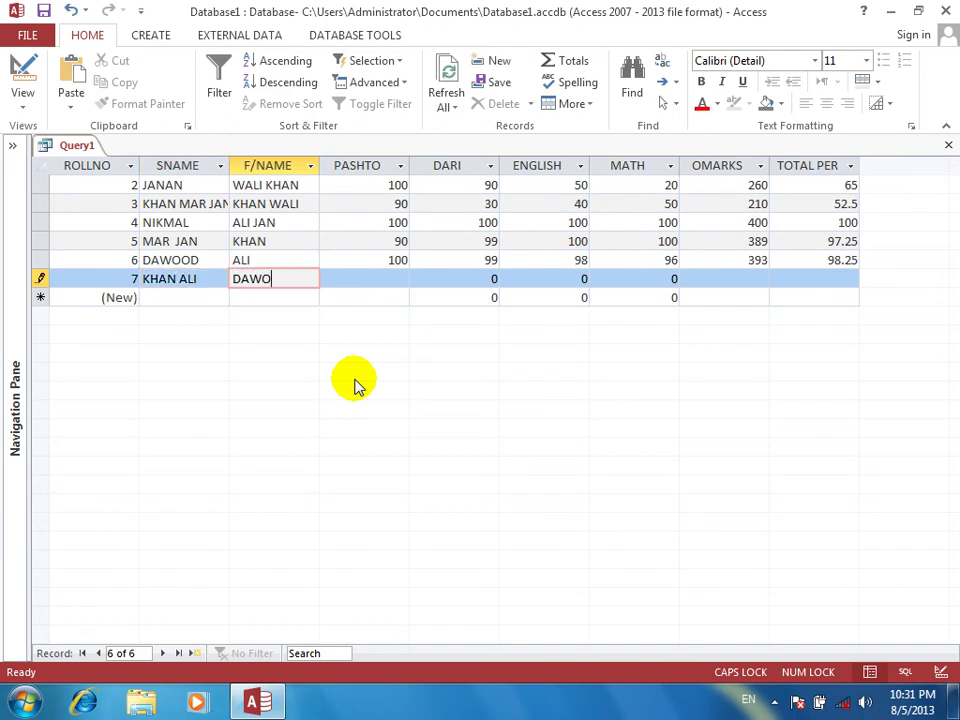
key(Tab)
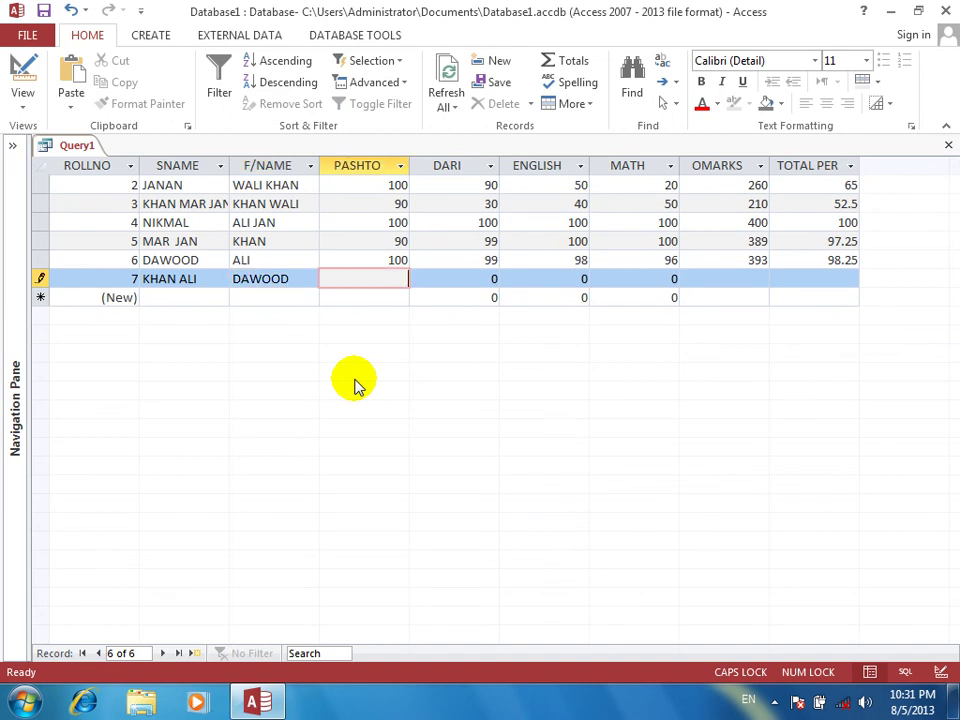
Enter the new student's marks: PASHTO 99, DARI 28, ENGLISH 100, MATH 100
text(99)
key(Tab)
text(2)
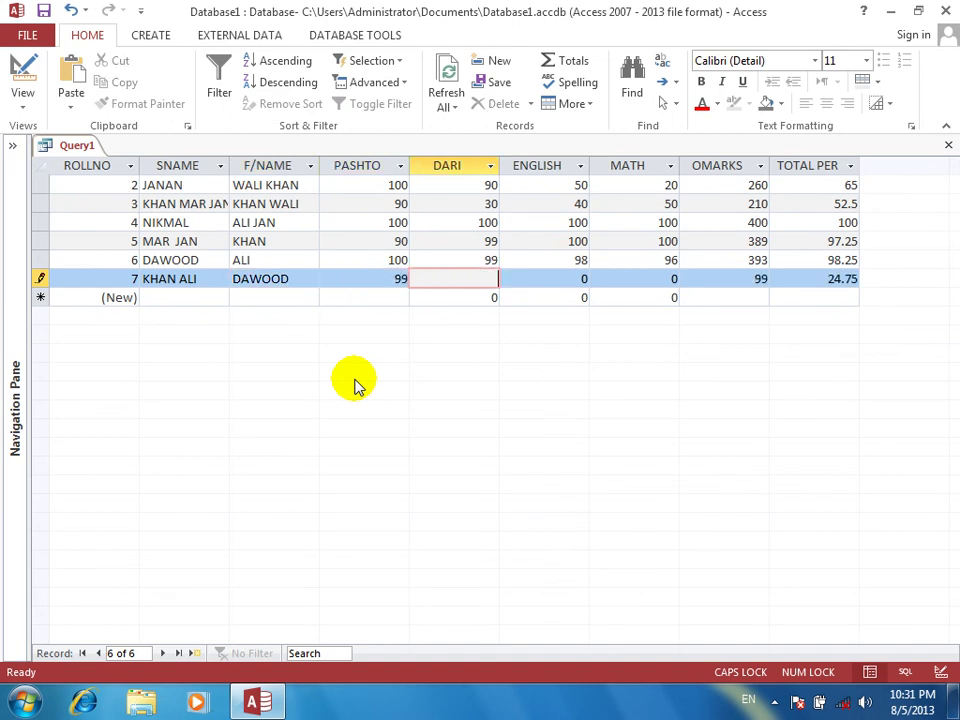
text(8)
key(Tab)
text(100)
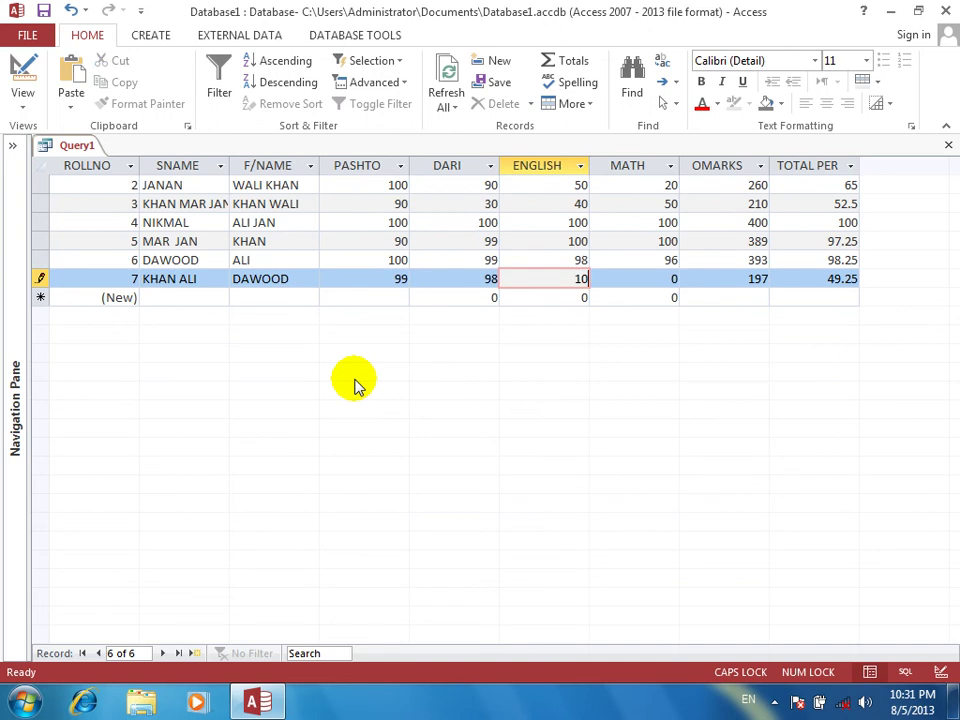
key(Tab)
text(100)
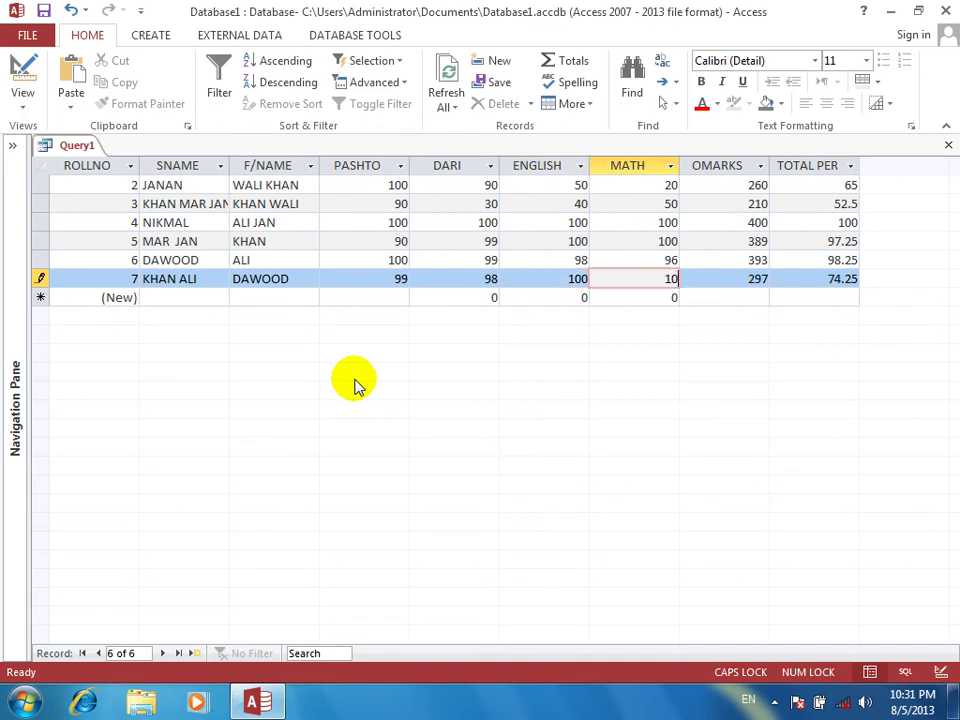
key(Tab)
key(Tab)
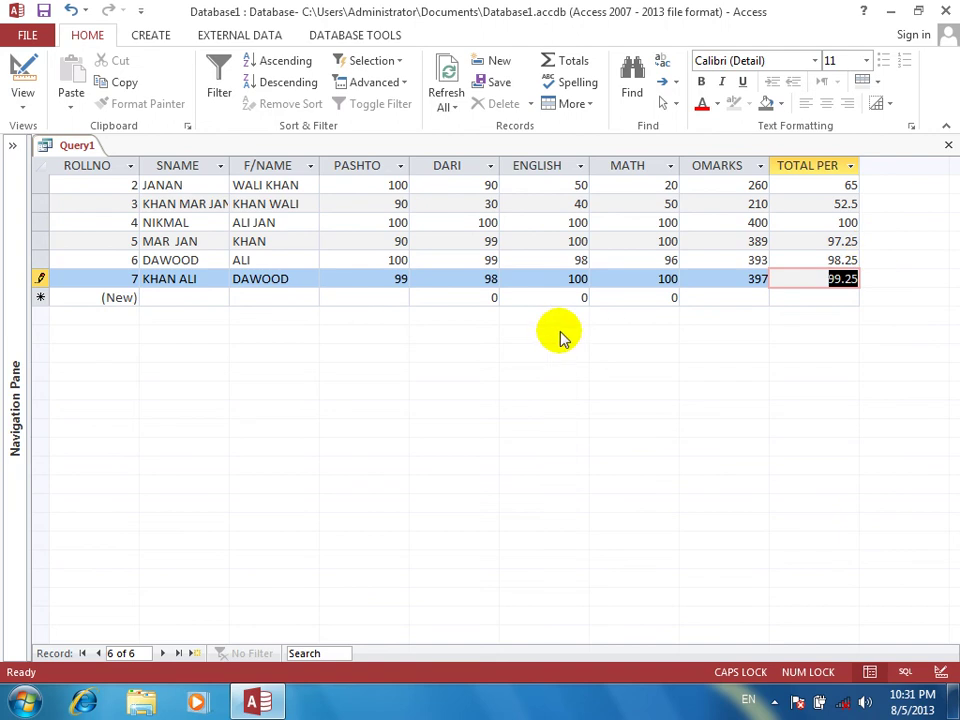
Sort the results by TOTAL PER largest to smallest, dismissing the syntax error, and review top values
click(853, 168)
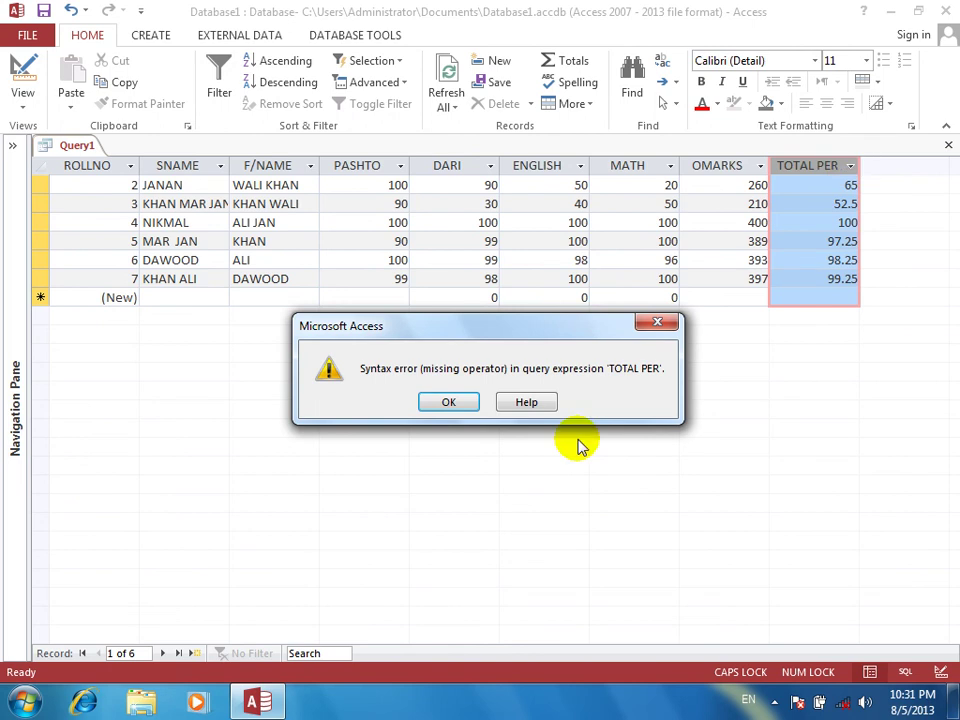
click(424, 405)
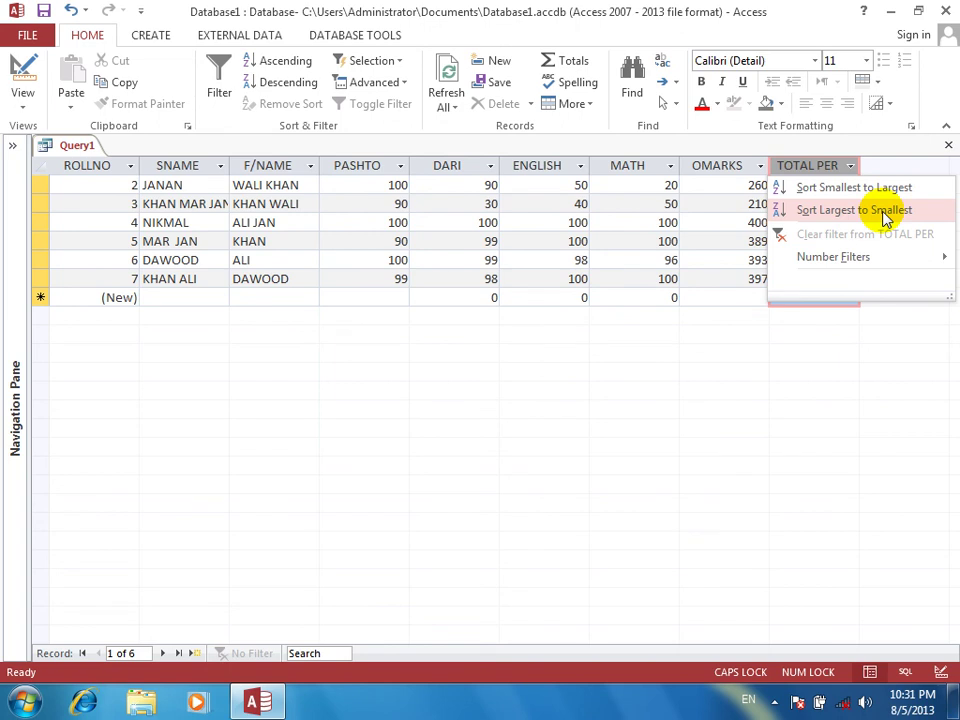
click(882, 216)
click(848, 187)
click(782, 203)
click(778, 222)
click(789, 241)
click(791, 242)
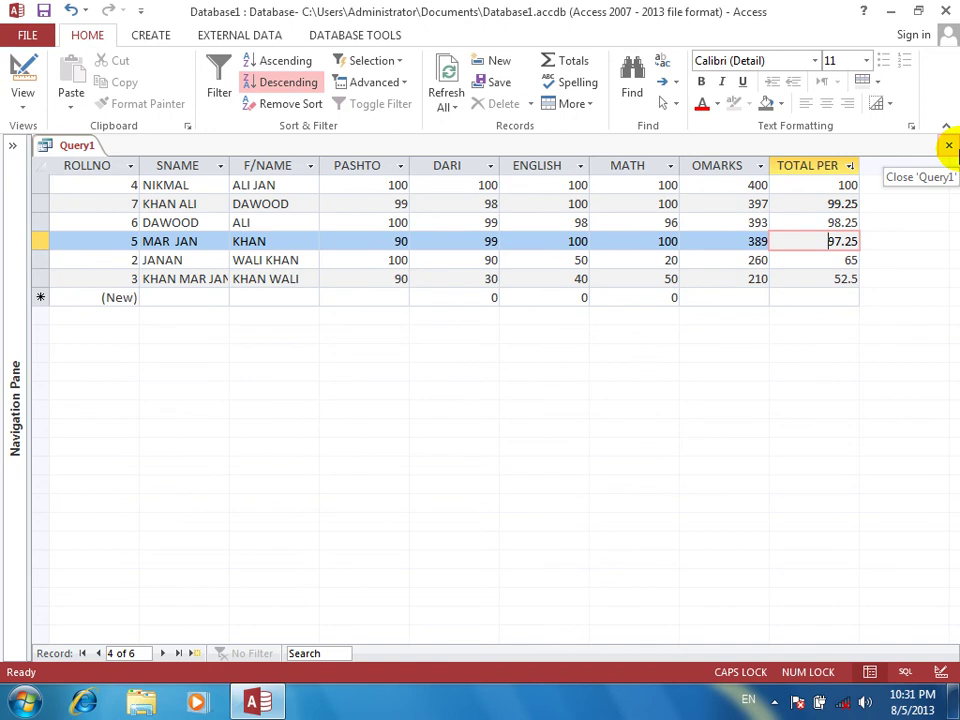
Close Query1, keep its design changes, and enter STUDENTS RESULT as its name
click(949, 146)
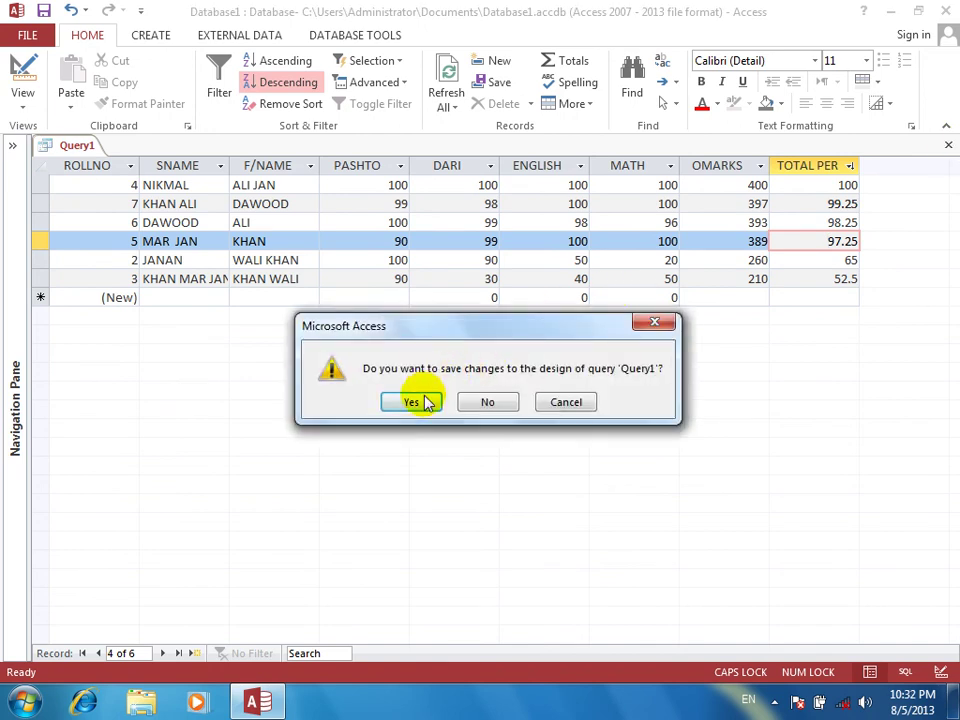
click(420, 402)
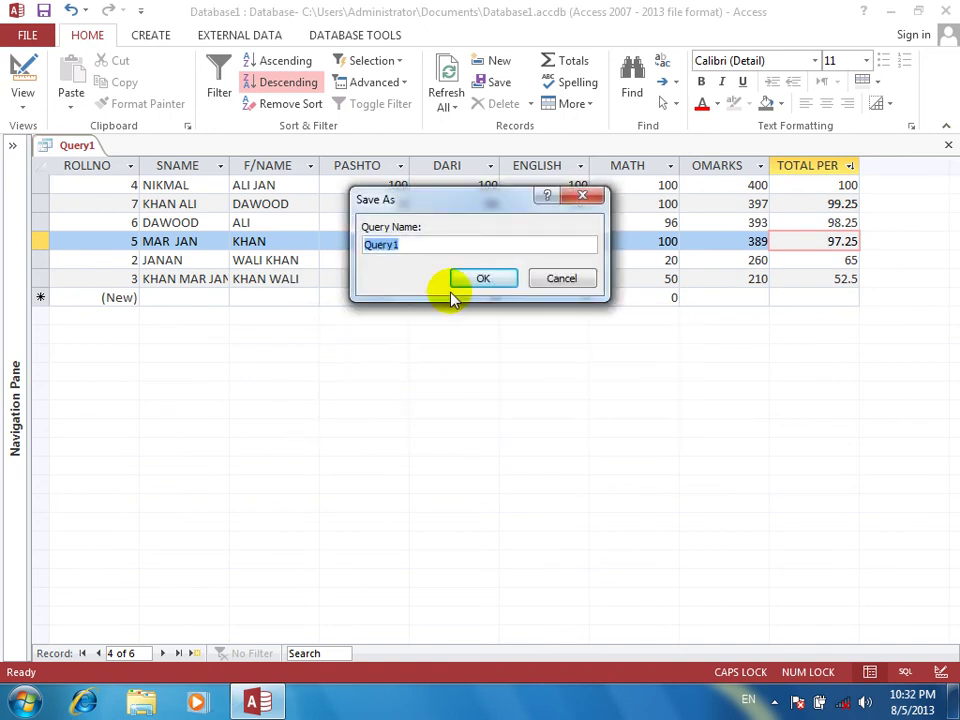
text(QTY)
key(BackSpace)
key(BackSpace)
text(STEU)
key(BackSpace)
key(BackSpace)
text(DENTS)
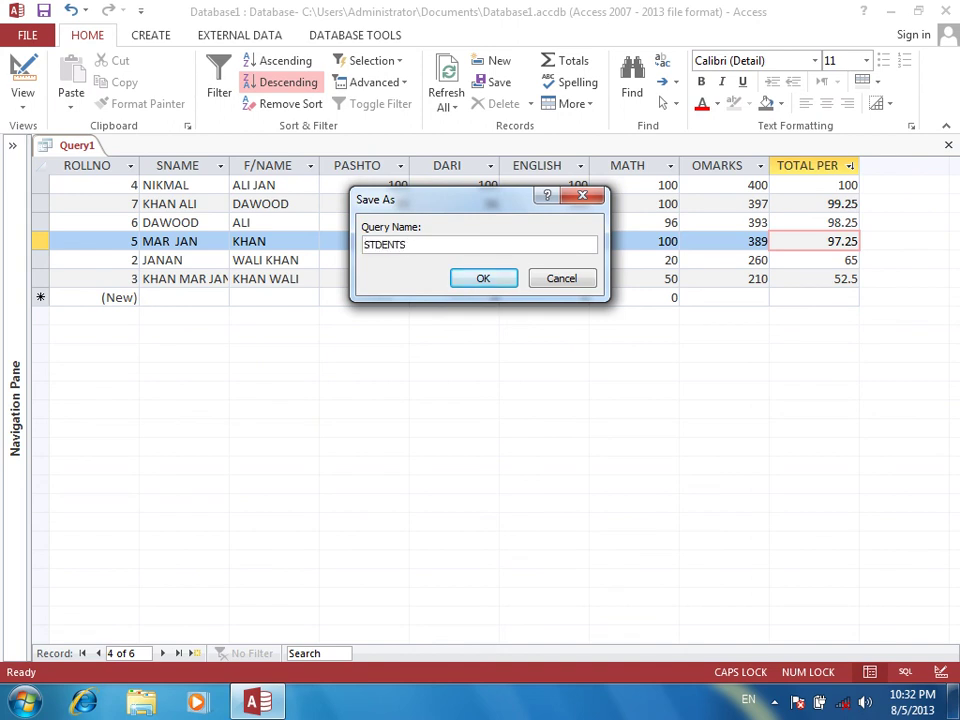
key(BackSpace)
key(BackSpace)
key(BackSpace)
key(BackSpace)
key(BackSpace)
key(BackSpace)
text(TUSENTS RESULDT)
Confirm saving the query as STUDENTS RESULT and toggle the Navigation Pane
click(453, 287)
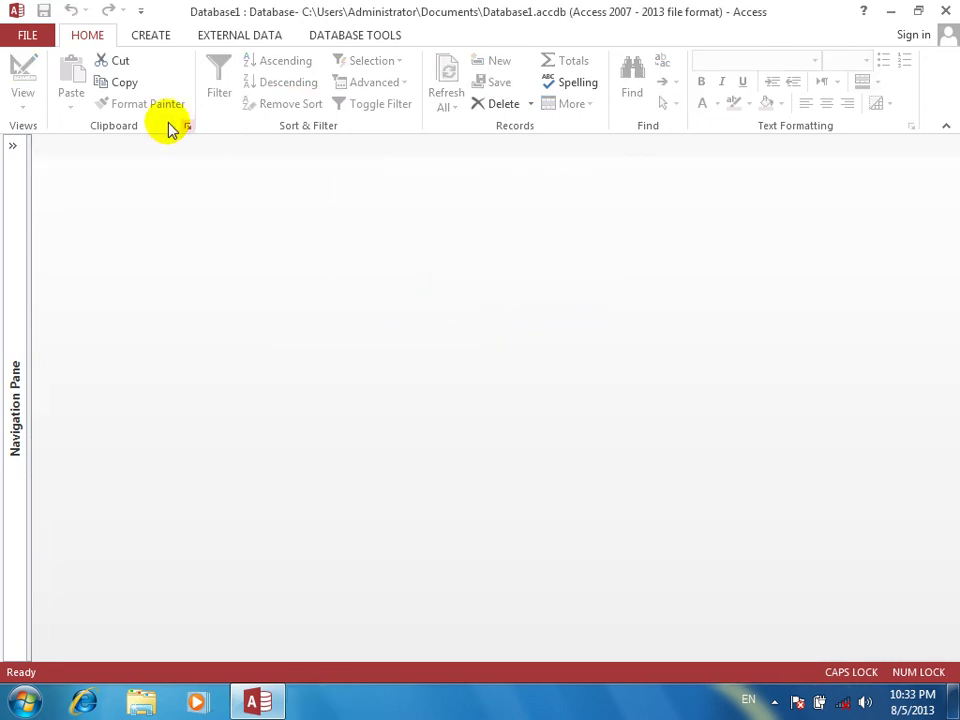
click(12, 146)
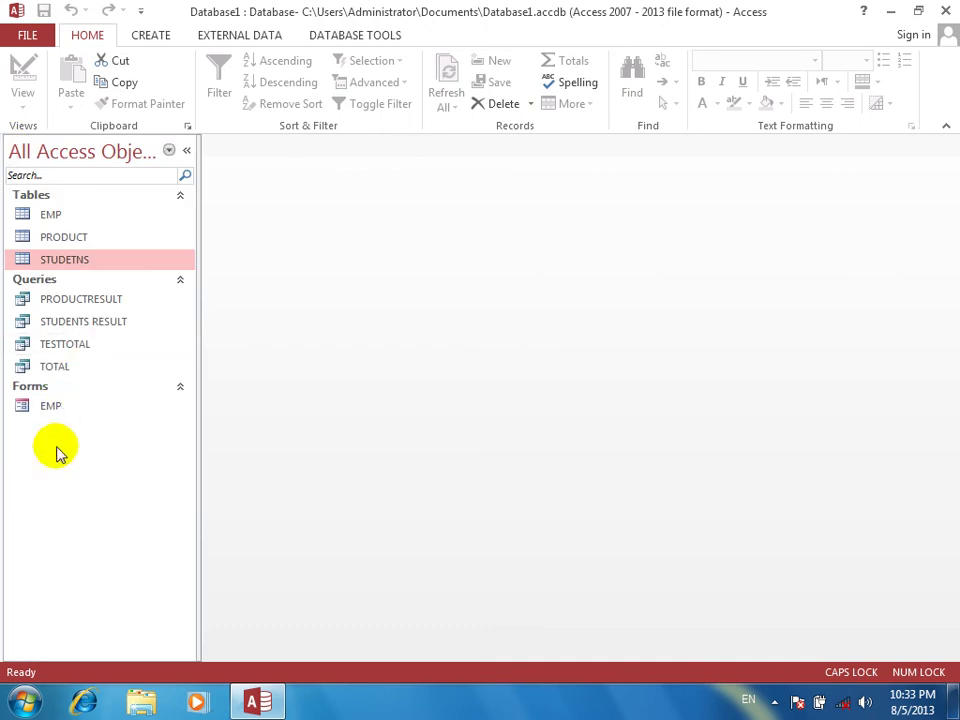
click(186, 150)
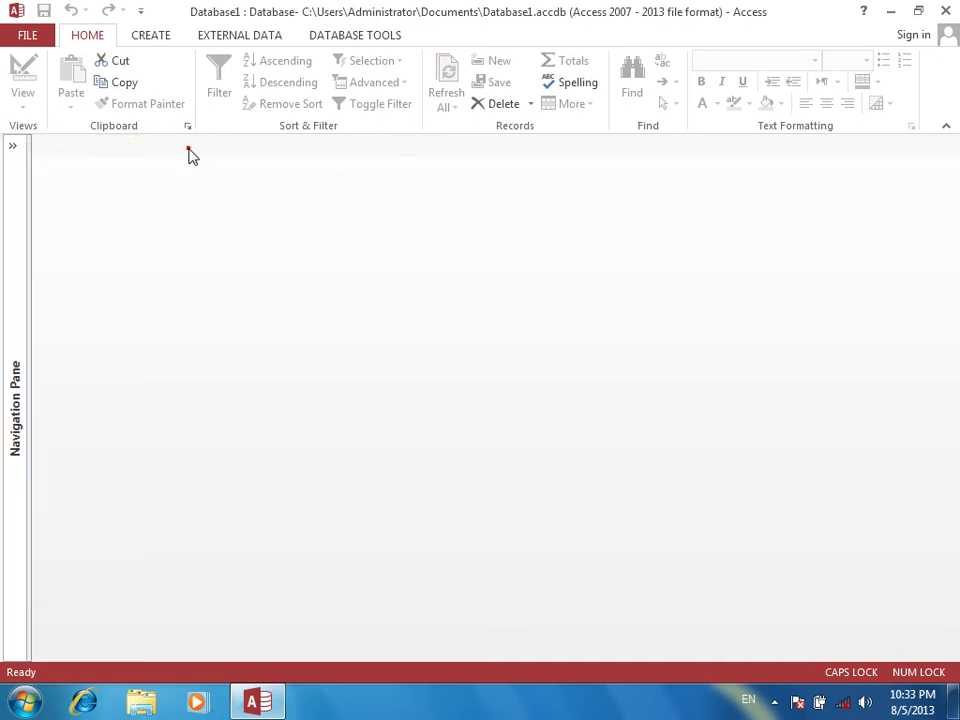
Start a new table design with ITEMNO as AutoNumber and an ITEMNAME field
click(152, 38)
click(133, 92)
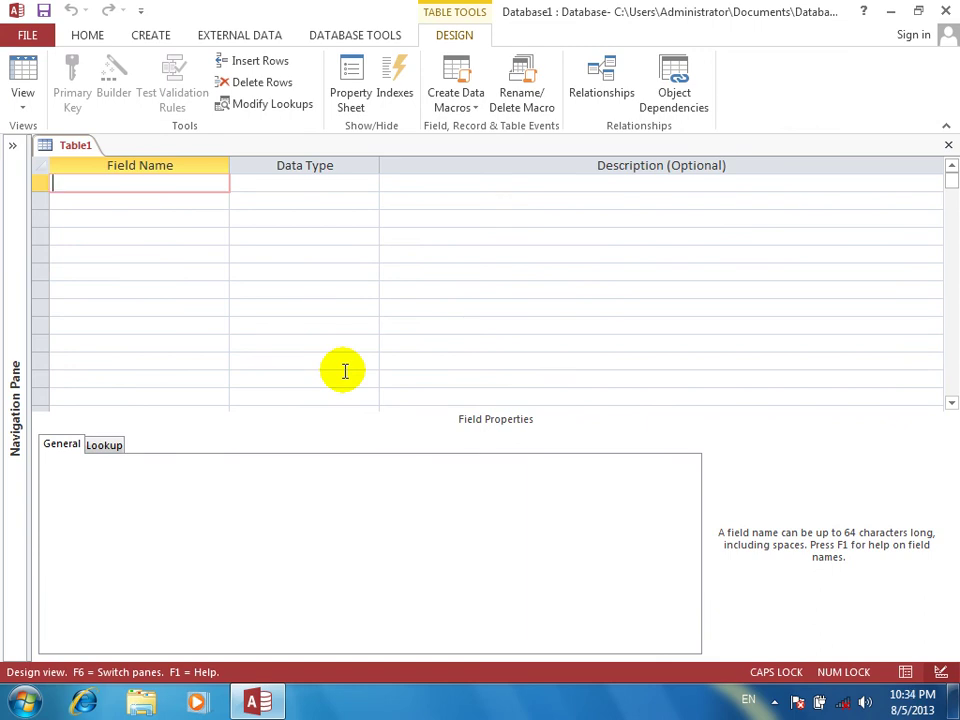
text(ITEMNO)
key(Tab)
text(a)
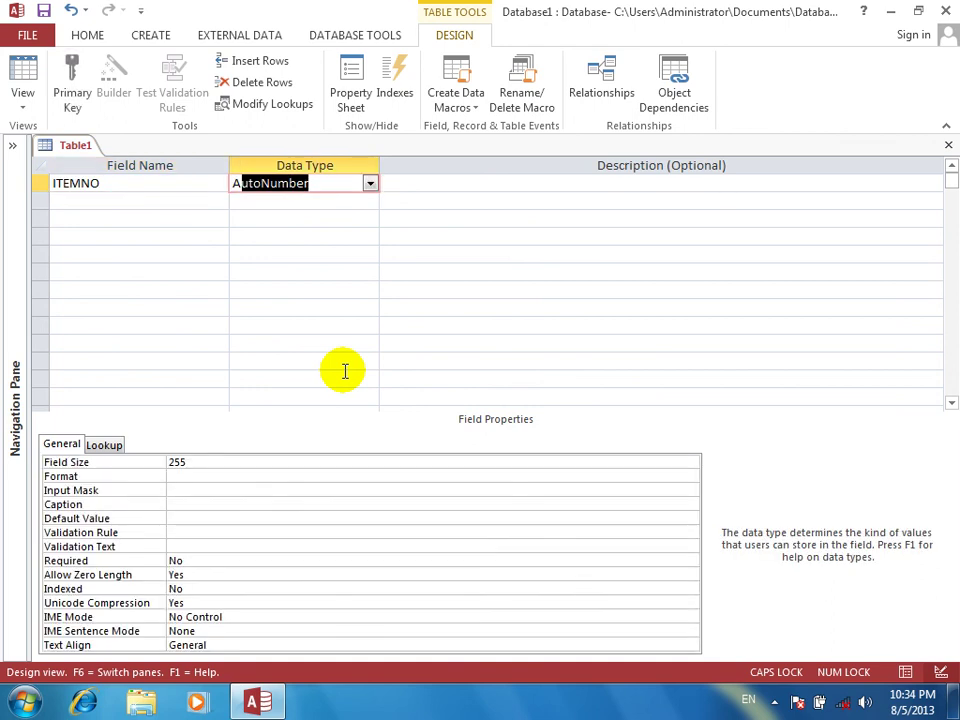
key(Tab)
key(Tab)
text(TEM)
key(BackSpace)
key(BackSpace)
key(BackSpace)
text(ITEMS)
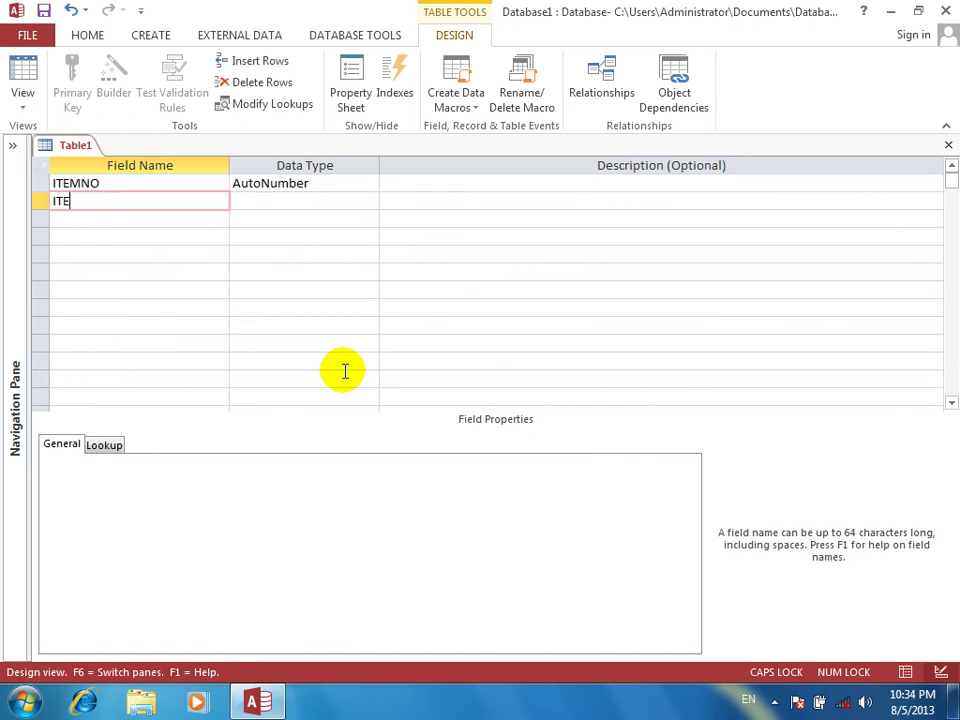
key(BackSpace)
text(NAME)
key(Tab)
Add ITEMTYPE as Short Text, QTY and PRICE as Number, and a TAXT field
key(Tab)
key(Tab)
text(IT)
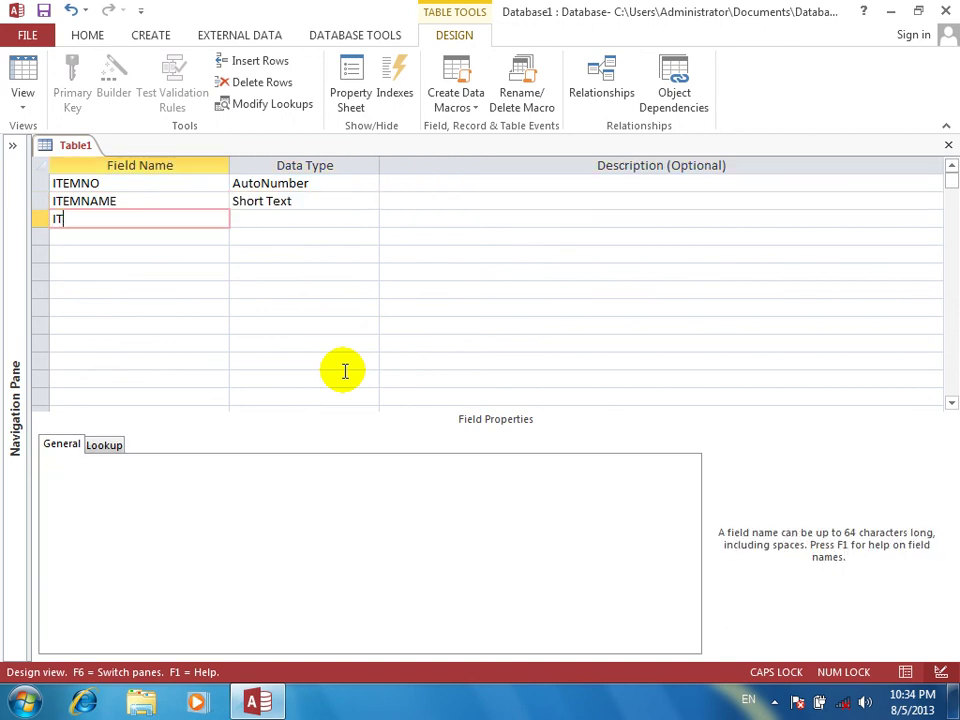
text(EMTYPE)
key(Tab)
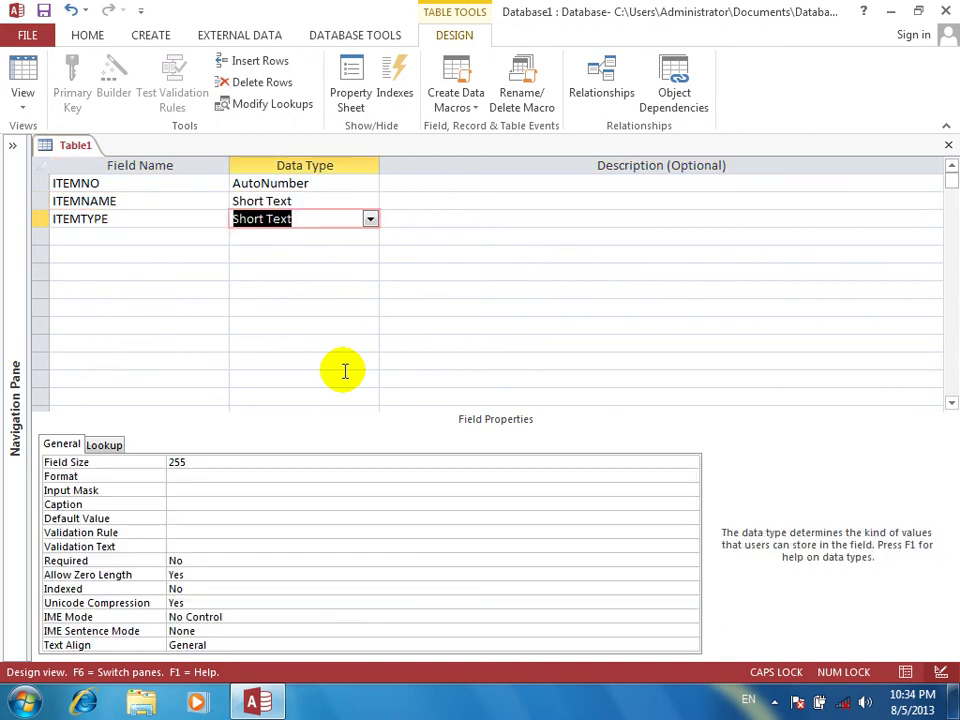
key(Tab)
key(Tab)
text(QTY)
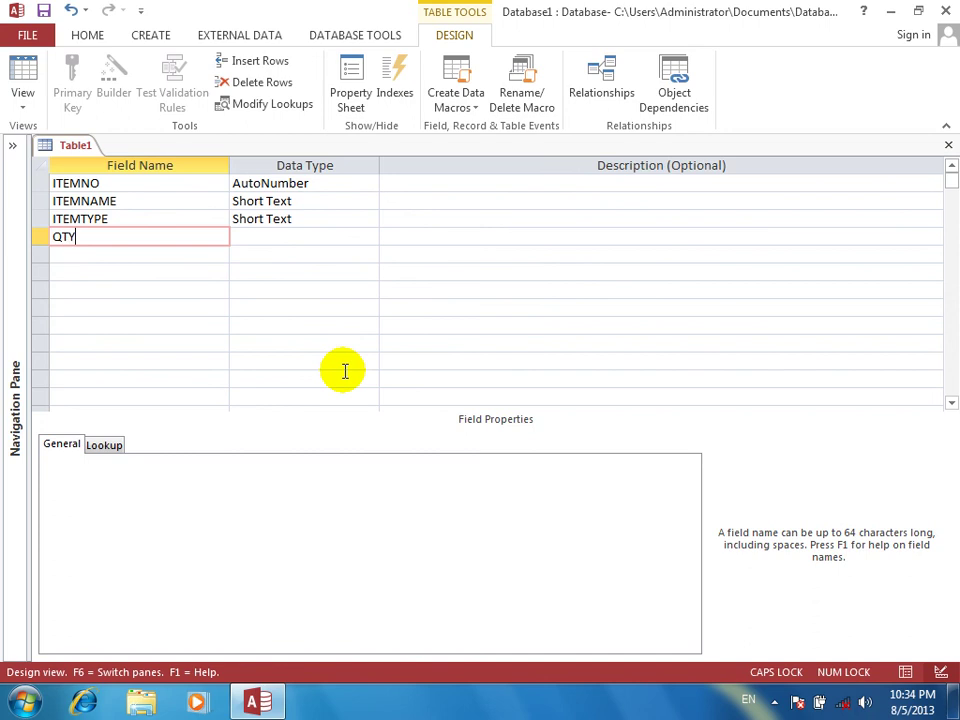
key(Tab)
text(Number)
key(Tab)
key(Tab)
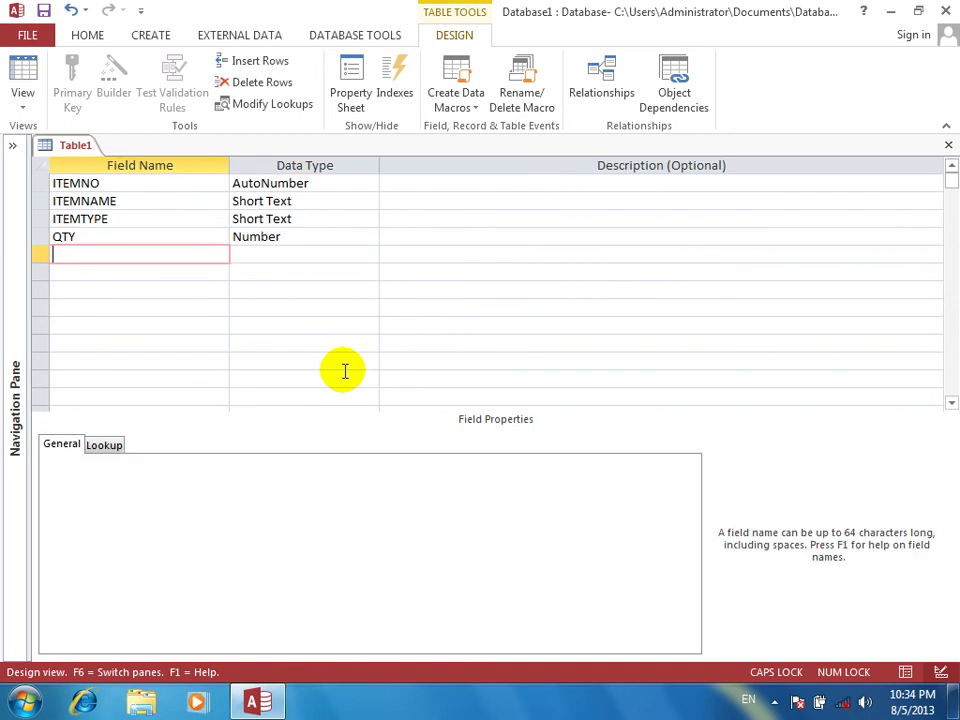
text(PRICE)
key(Tab)
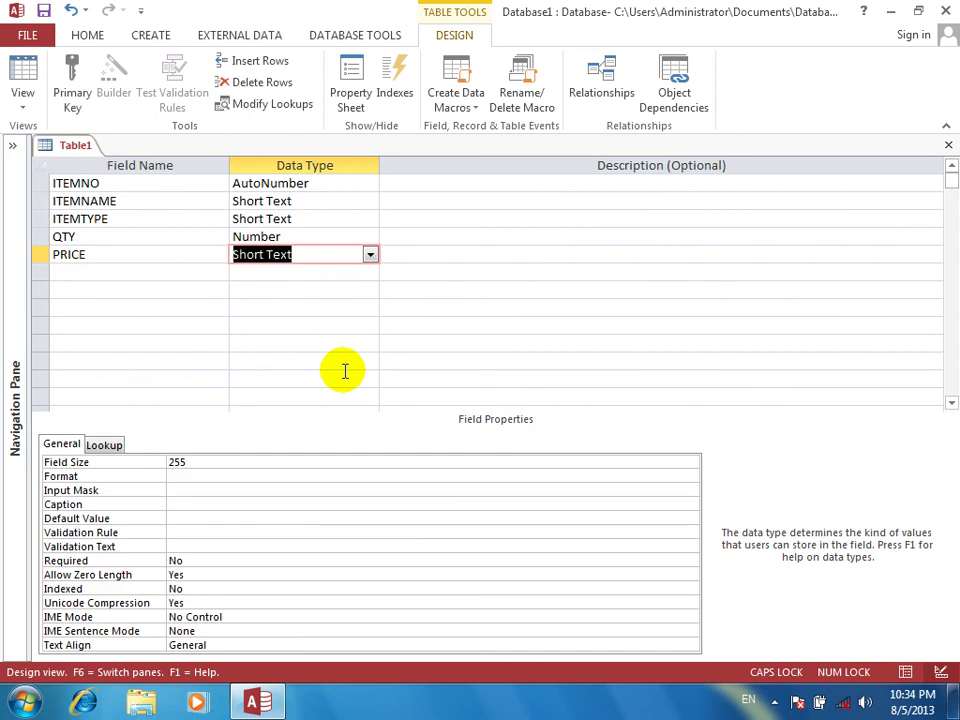
text(Number)
key(Tab)
key(Tab)
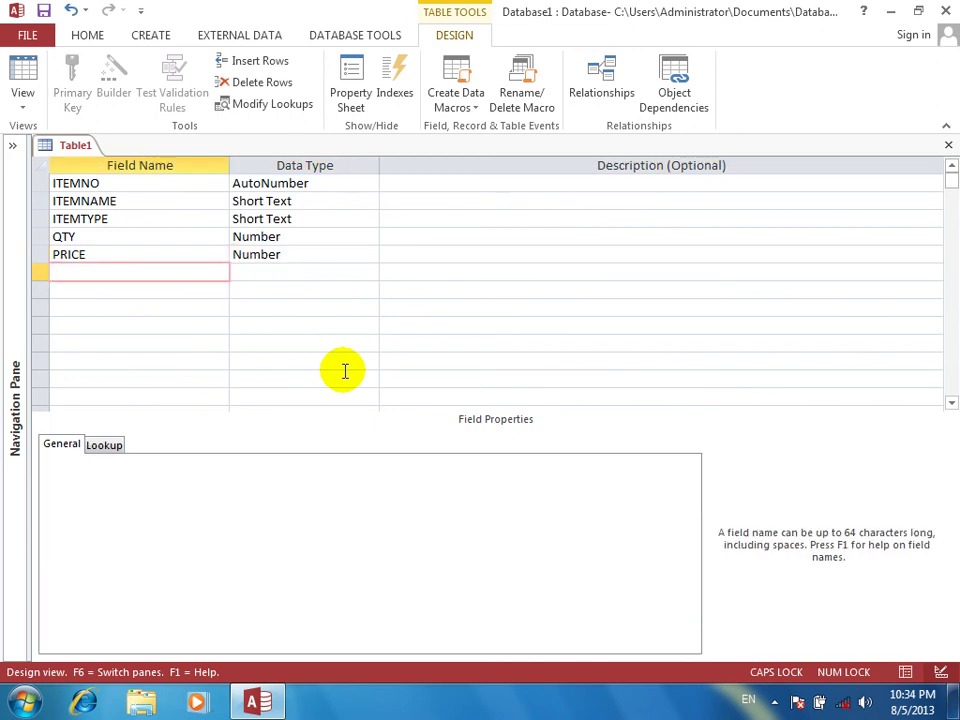
text(TAXT)
key(Tab)
Rename the TAXT field to DISCOUNT with data type Number
text(N)
key(Tab)
key(Tab)
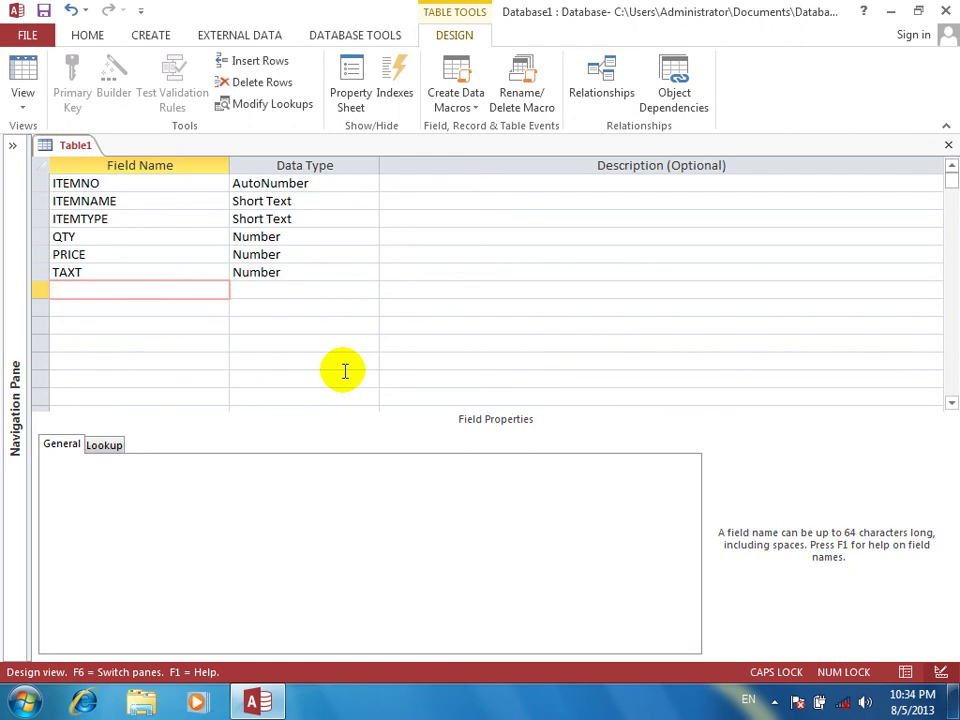
key(Up)
text(DES)
key(BackSpace)
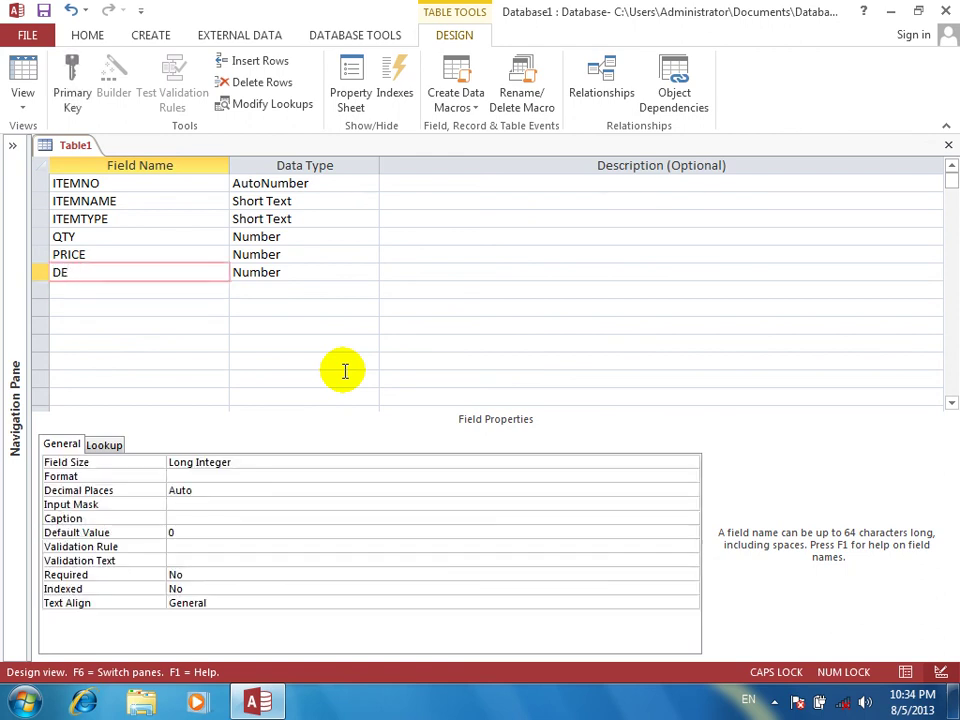
text(ISCOUN)
key(BackSpace)
text(NT)
key(Return)
text(N)
key(Return)
key(Return)
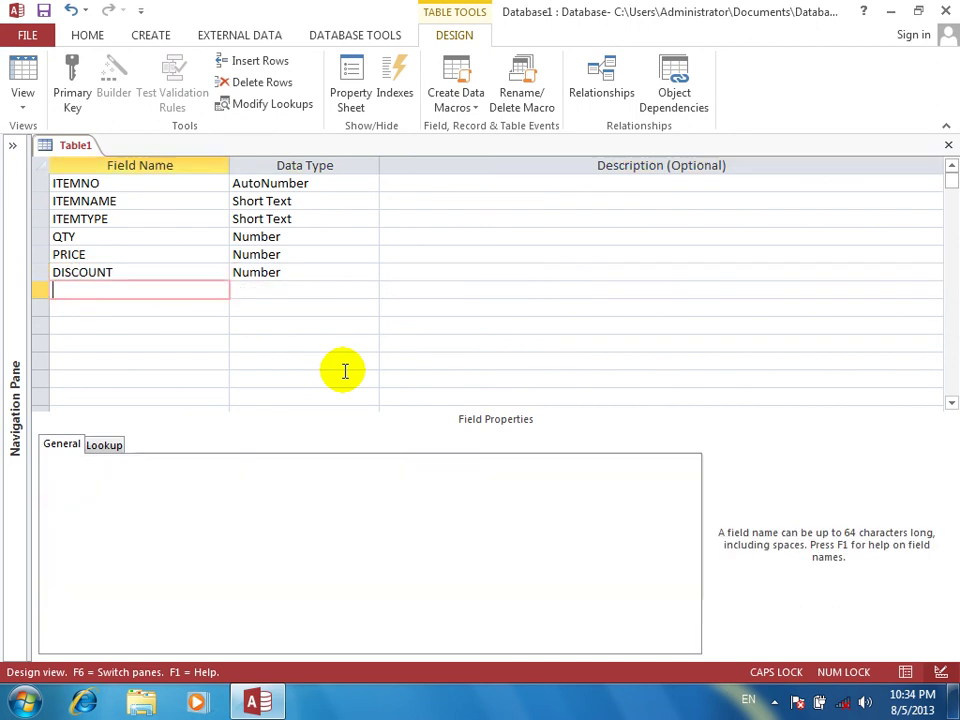
Add a GAMOUNT Number field with the description GRAND AMOUNT
text(GAMOUNT)
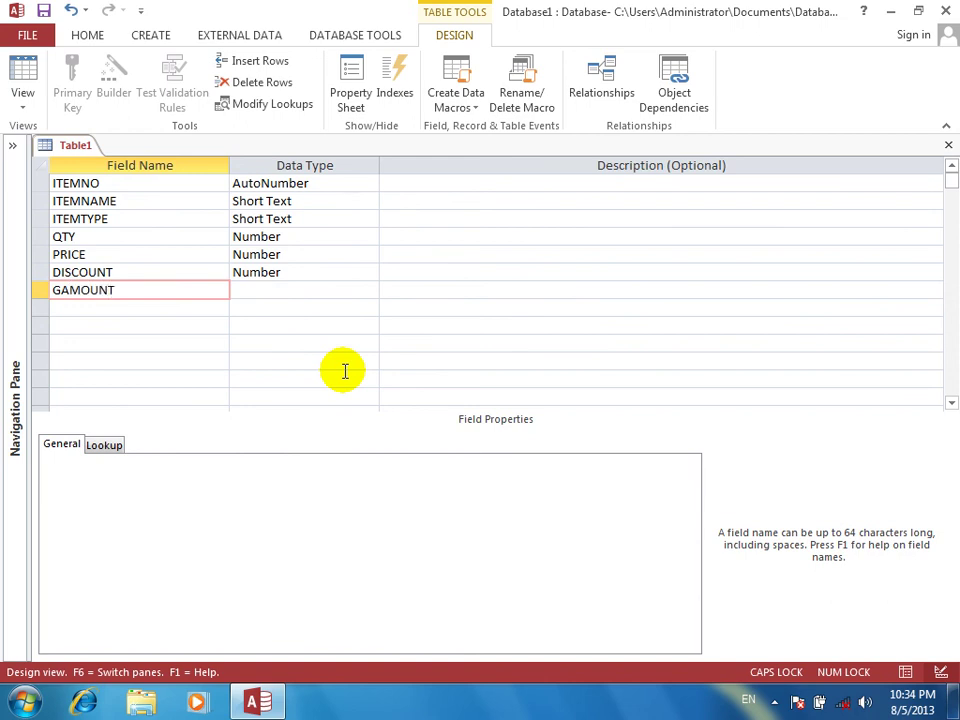
key(Return)
text(N)
key(Return)
key(Return)
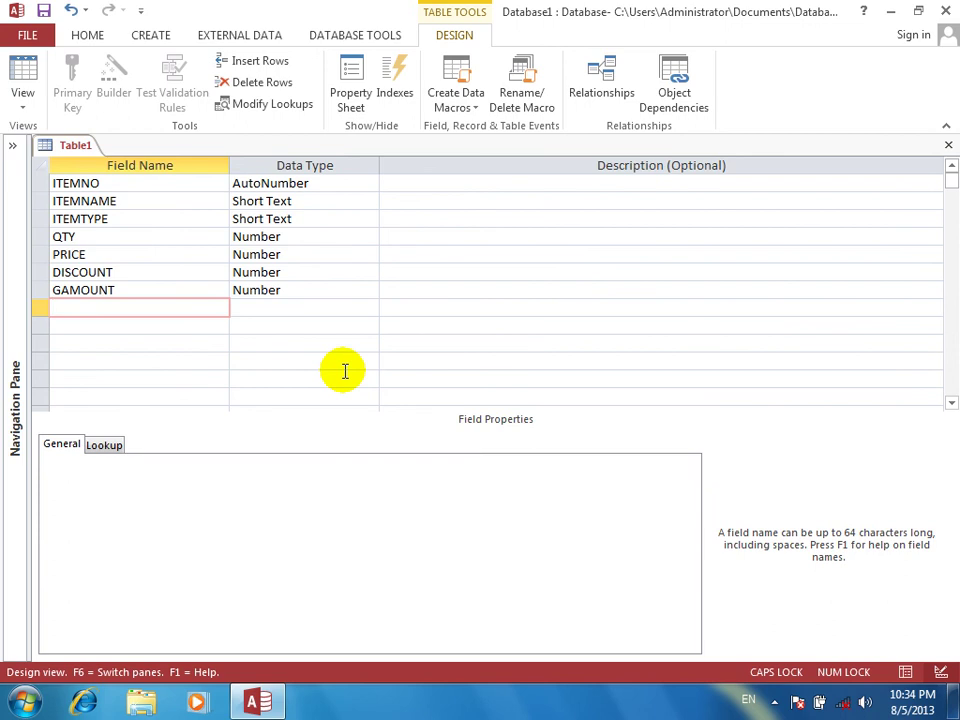
key(Return)
key(Up)
key(Right)
text(GRA)
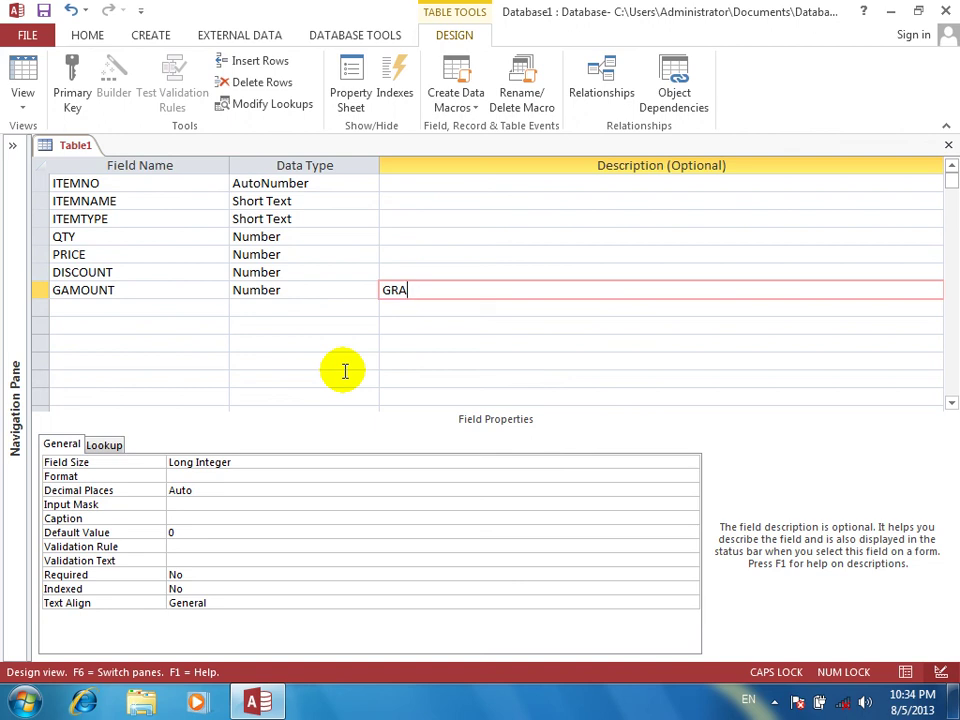
text(ND AMOUNT)
key(Return)
key(Return)
Add a NET AMOUNT Number field and close the table design
key(shift+Tab)
text(NE)
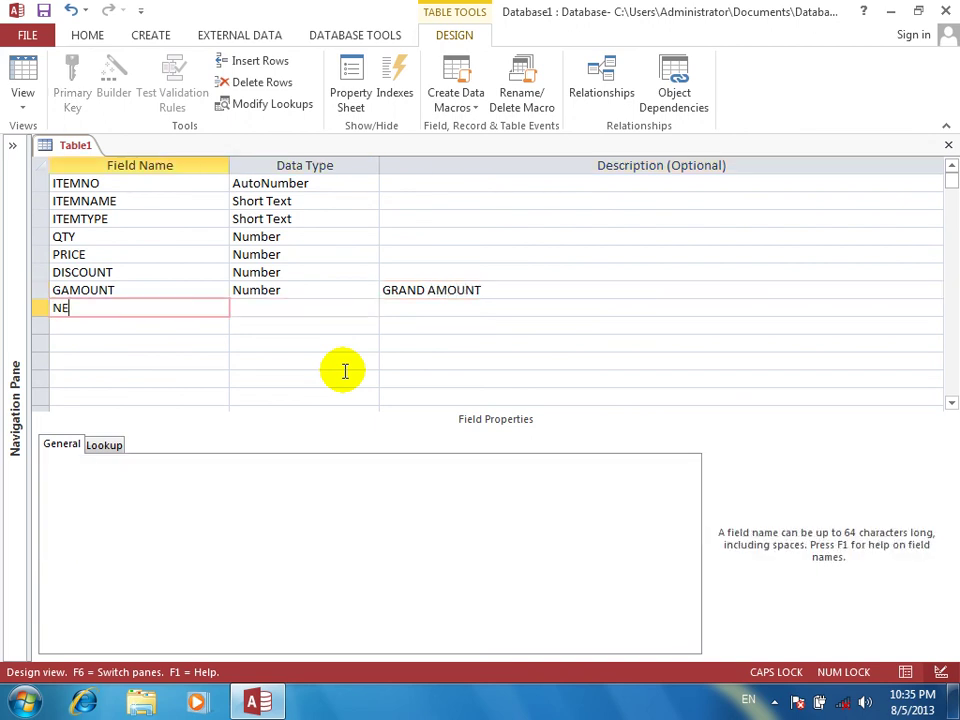
text(T AMOUNT)
key(Return)
text(N)
key(Return)
key(Return)
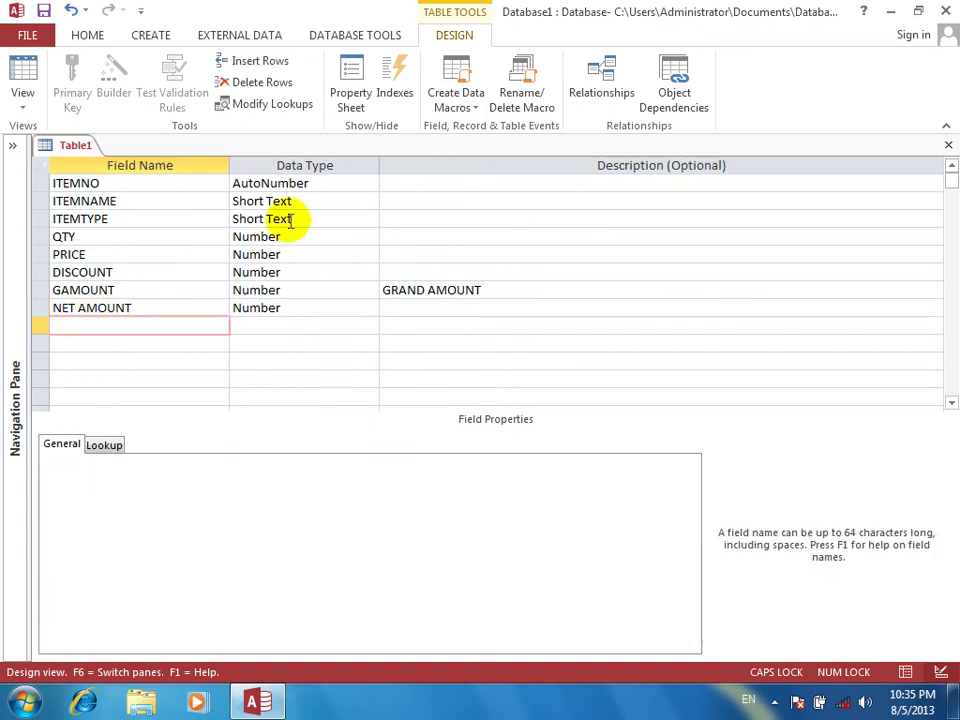
click(948, 146)
Save the table as SHOP and answer the missing primary key warning
key(Return)
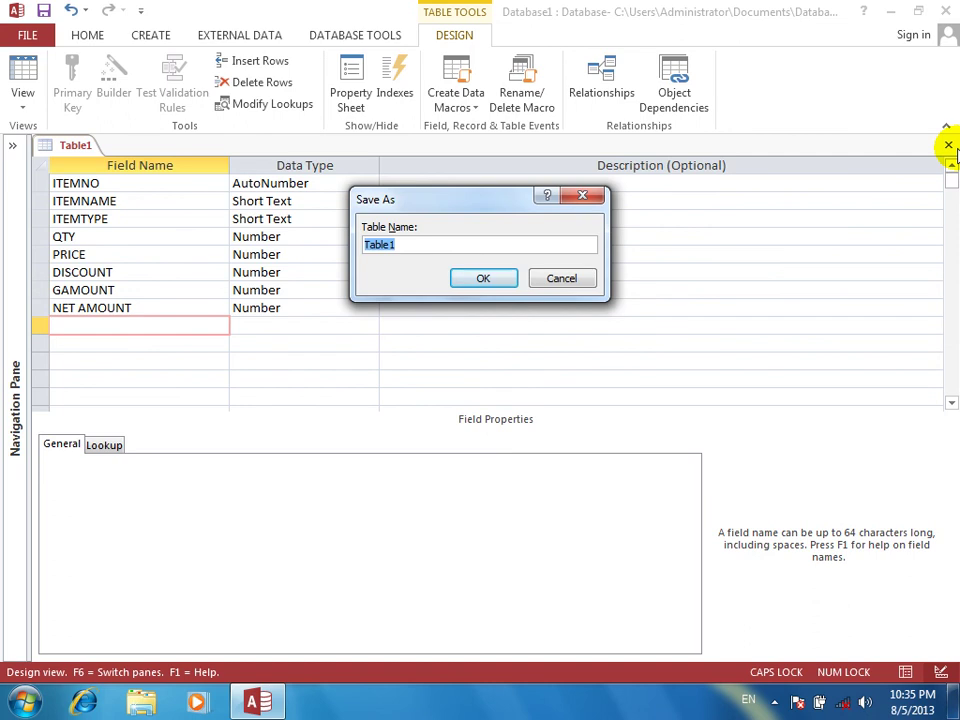
text(T)
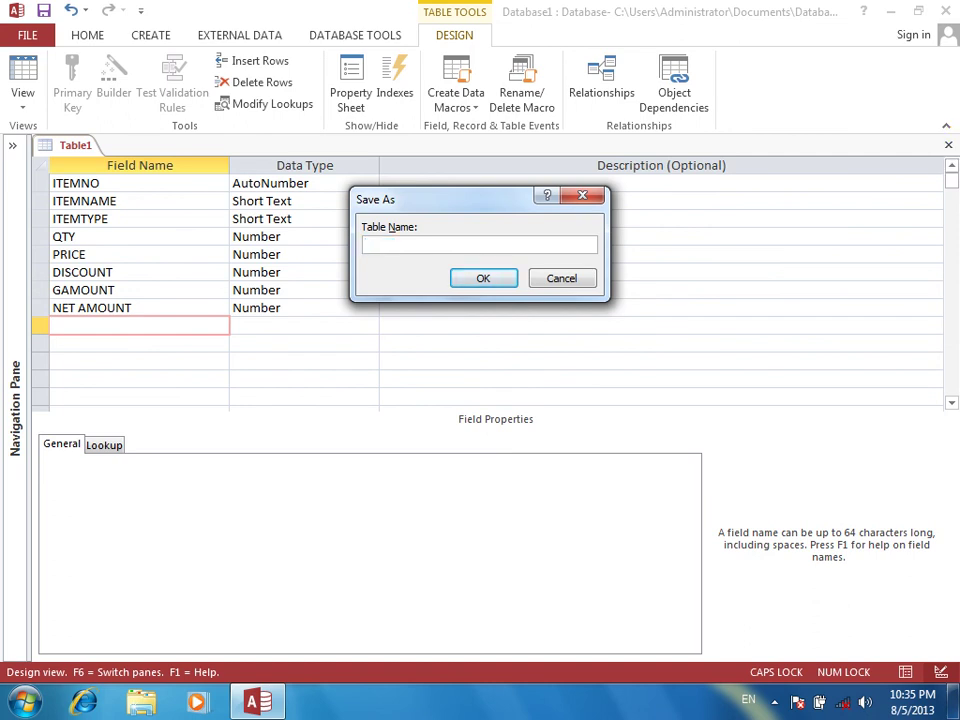
key(BackSpace)
text(SHOP)
key(Return)
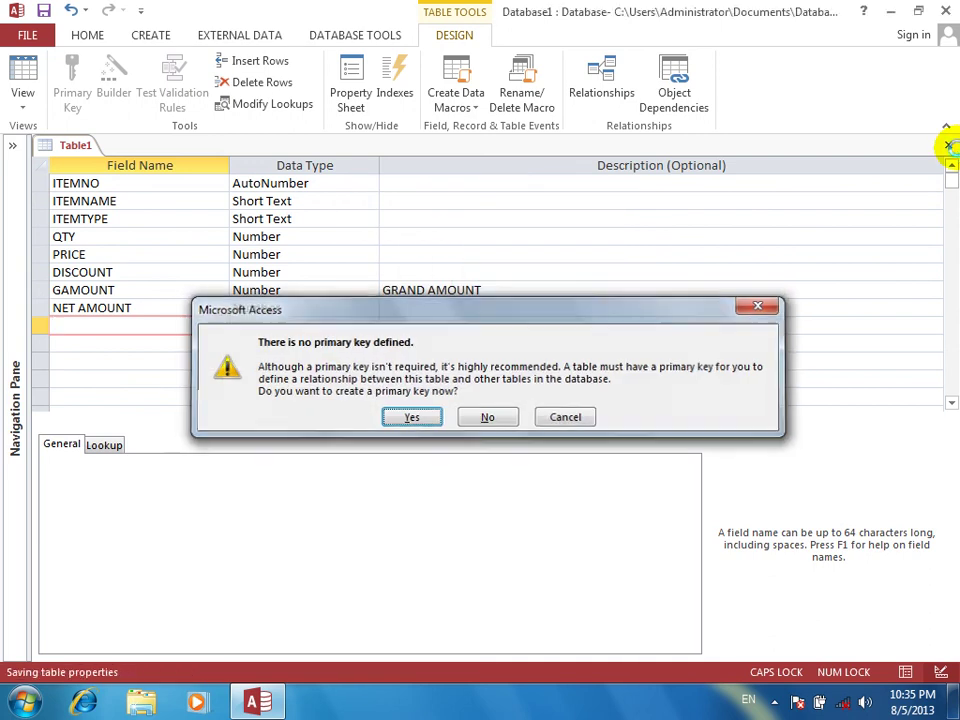
key(Return)
Create a query design on the SHOP table and drag all its fields, ITEMNO to NET AMOUNT, into the grid
click(152, 40)
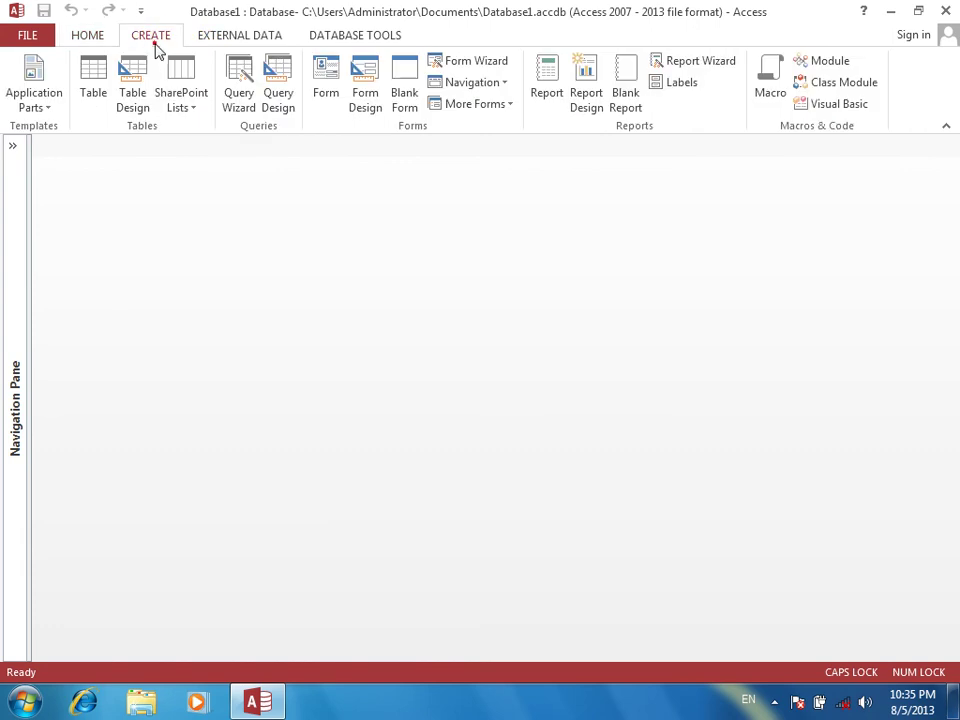
click(276, 86)
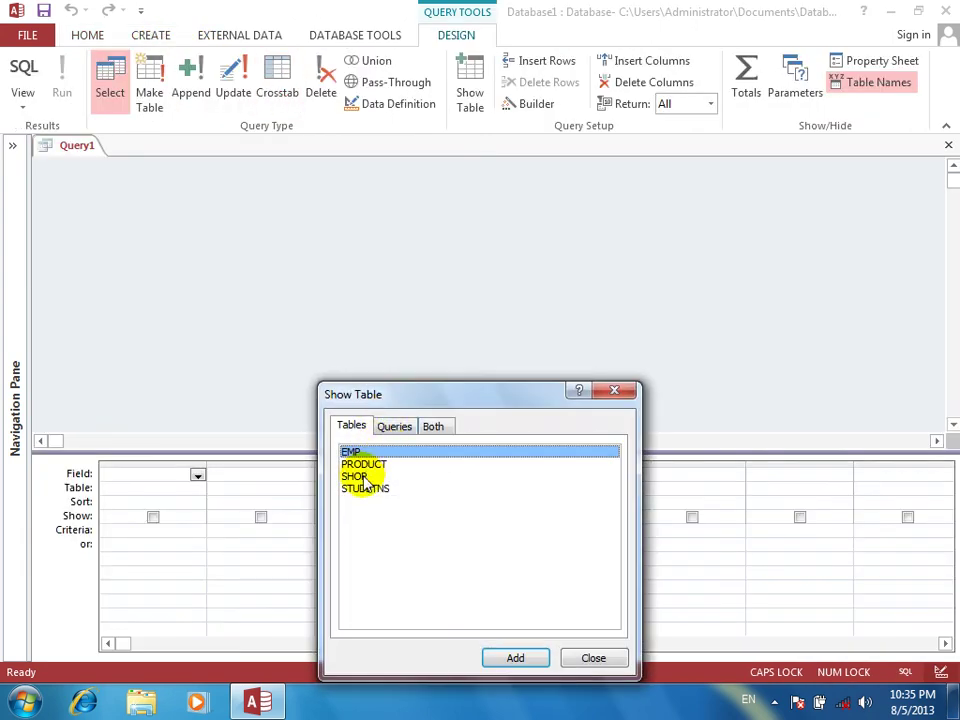
click(355, 476)
click(515, 657)
key(Escape)
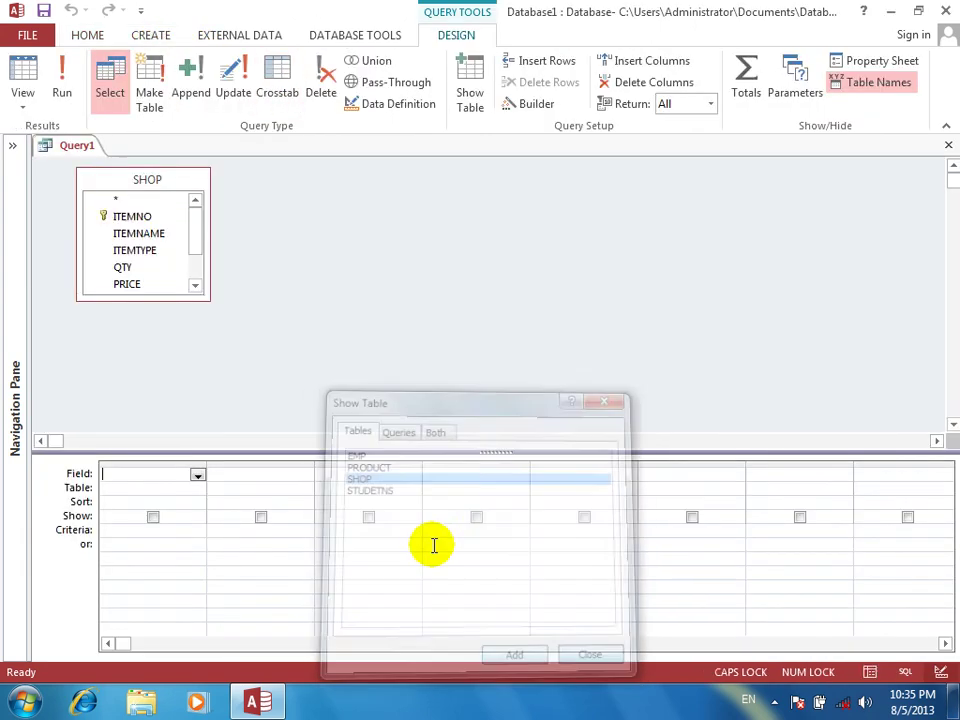
double_click(138, 180)
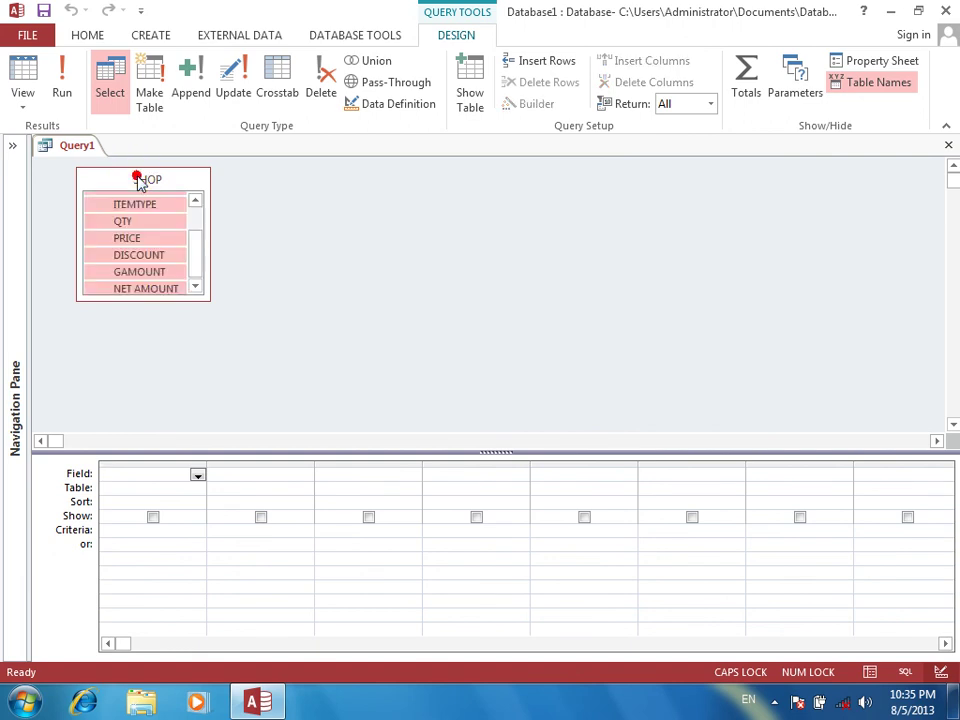
drag(141, 204, 153, 520)
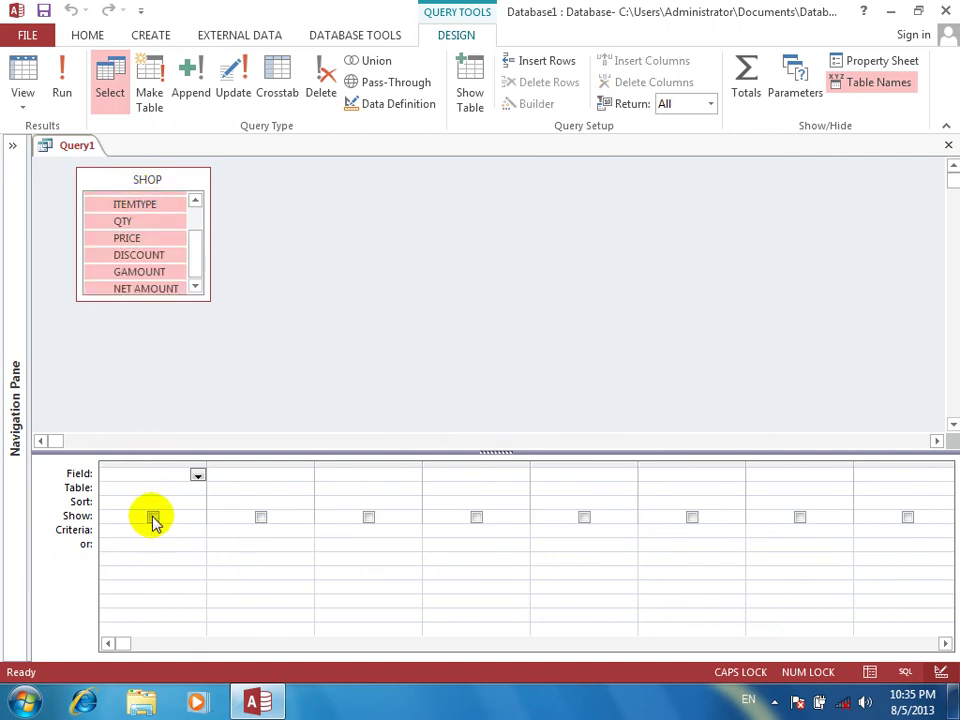
drag(144, 221, 148, 484)
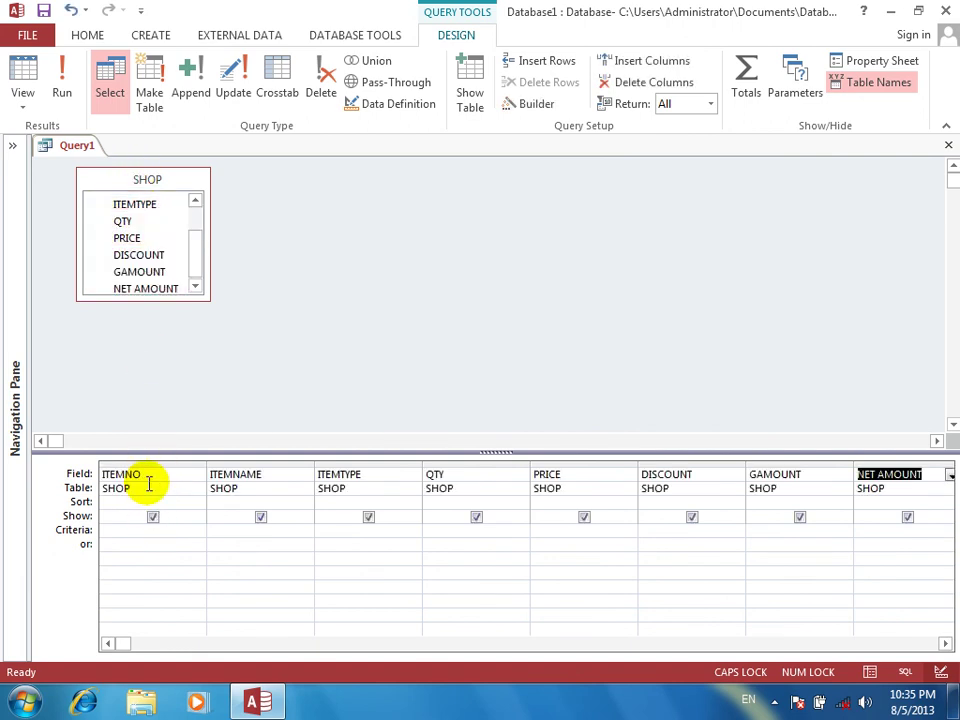
click(943, 642)
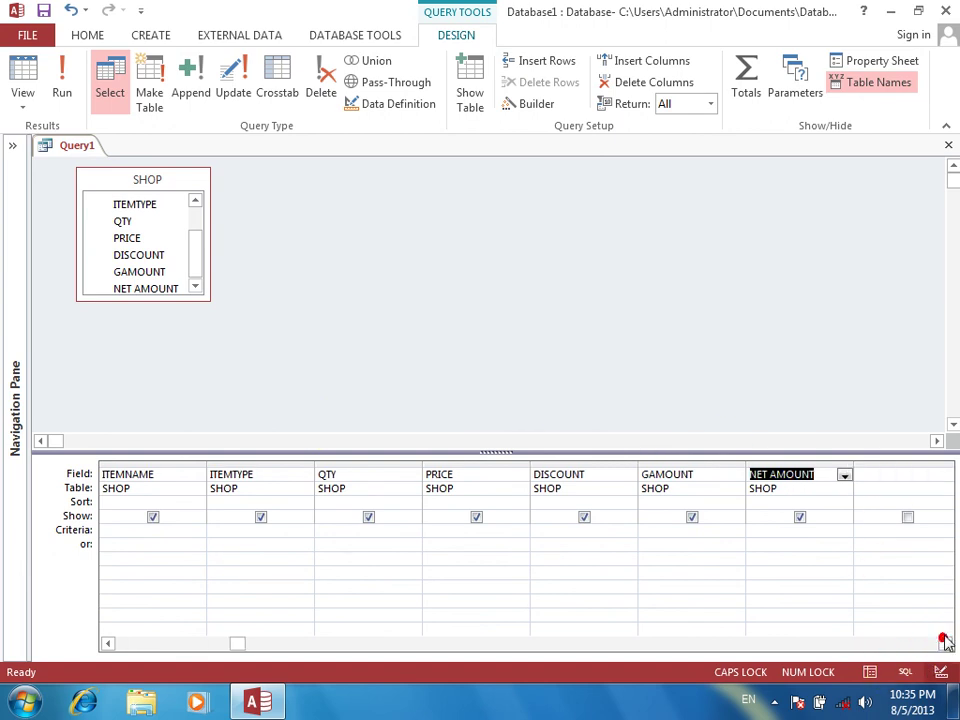
click(722, 470)
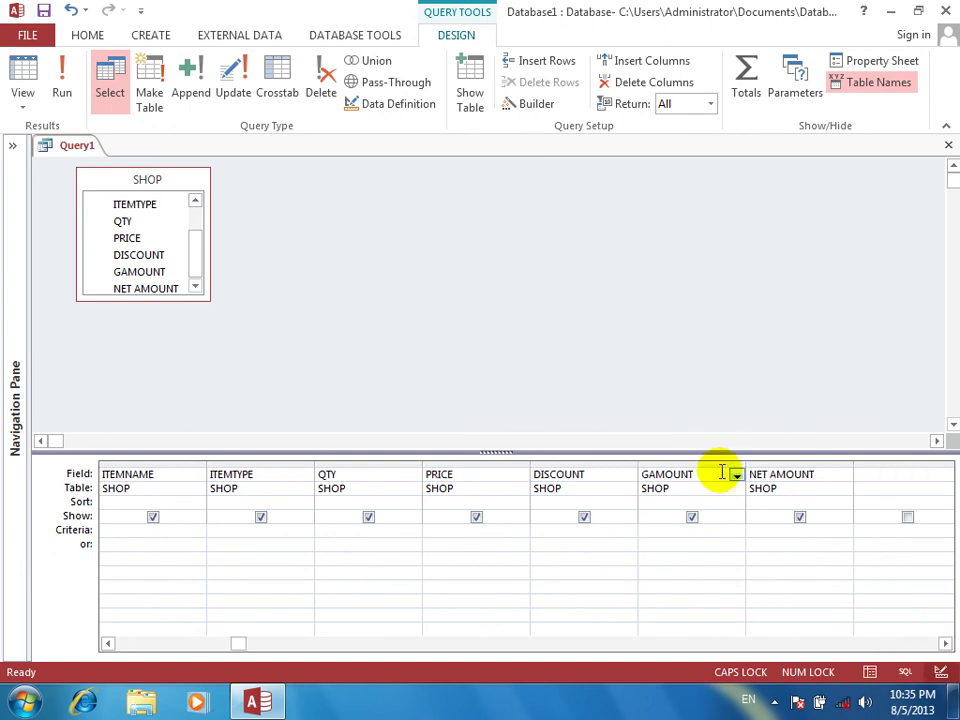
Define the GAMOUNT field as GAMOUNT:QTY*PRICE using the Zoom editor
right_click(722, 472)
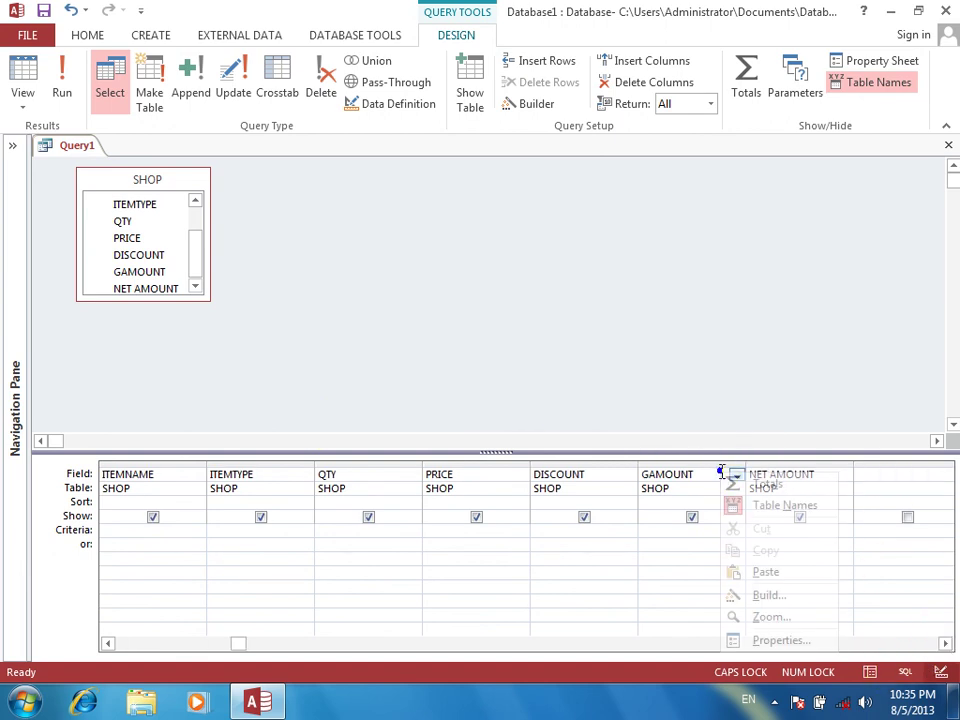
click(760, 622)
click(429, 234)
text(:QTY)
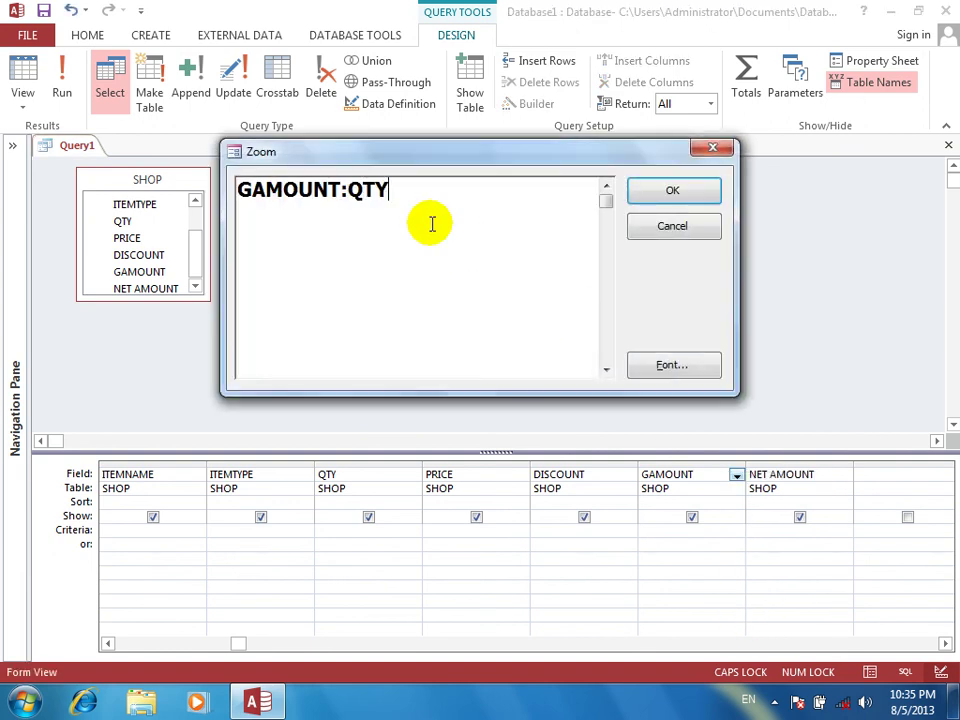
text(*PRICE)
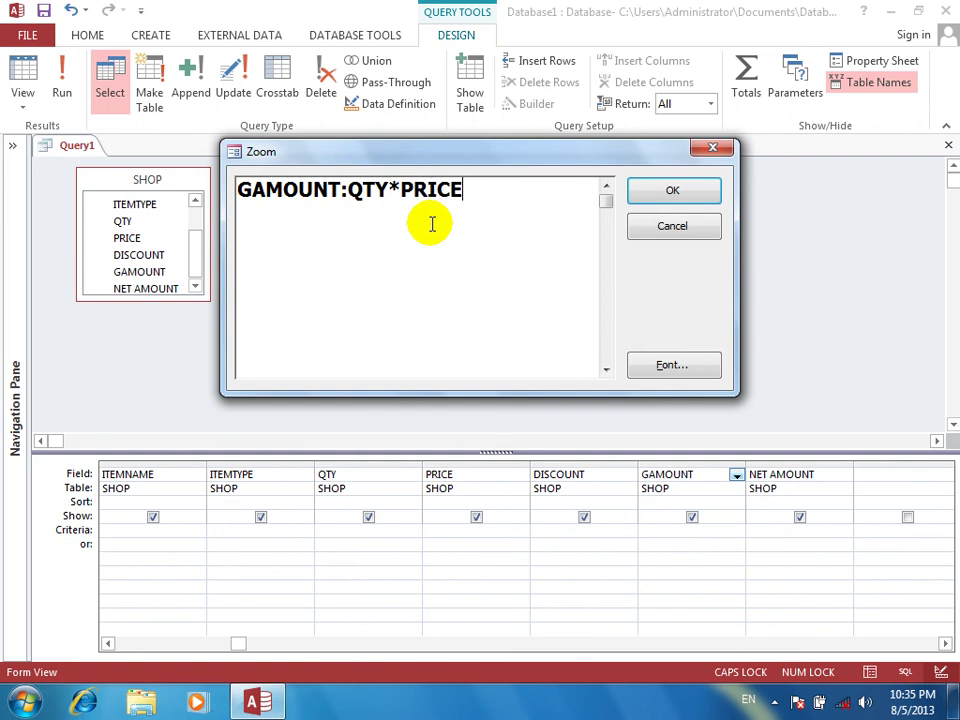
key(Return)
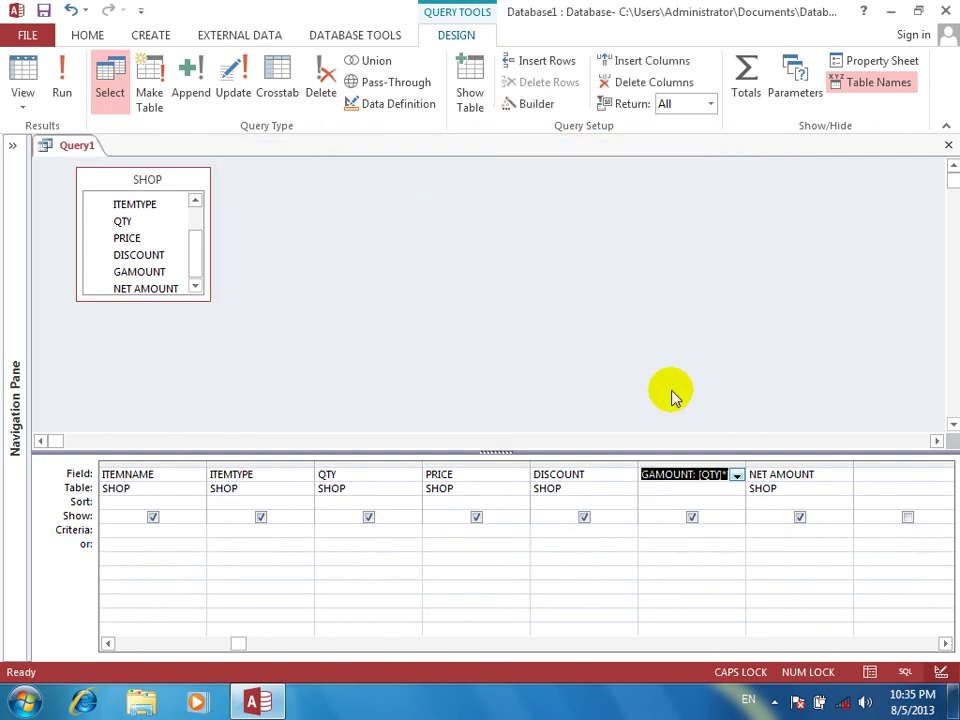
Define the NET AMOUNT field as NET AMOUNT:QTY*PIRCE-DISCOUNT in the Zoom editor
right_click(806, 473)
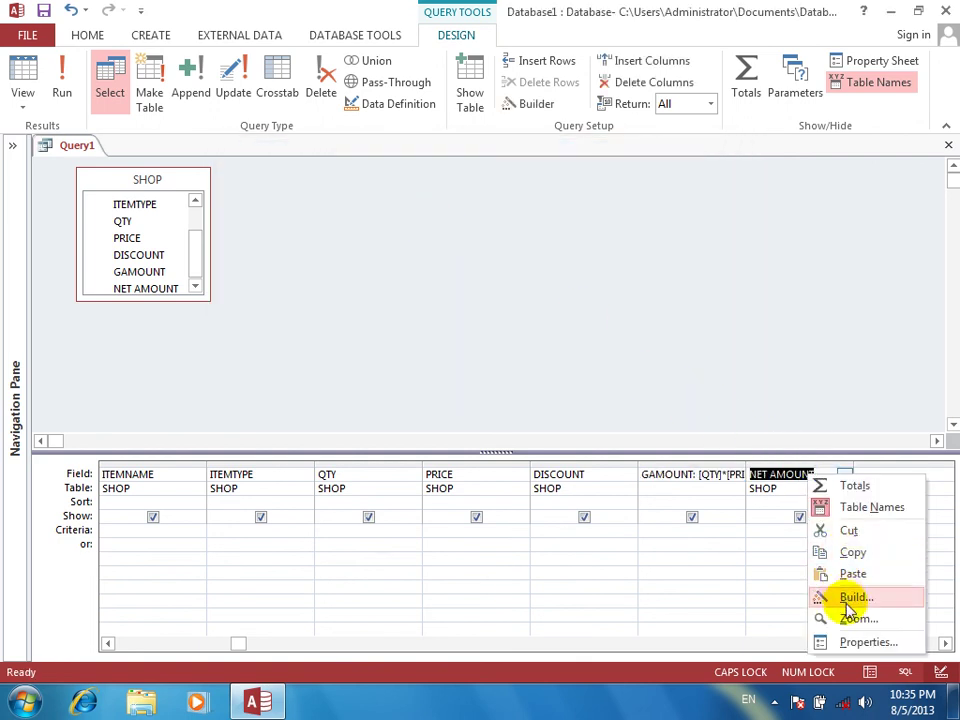
click(849, 619)
click(530, 286)
text(:Q)
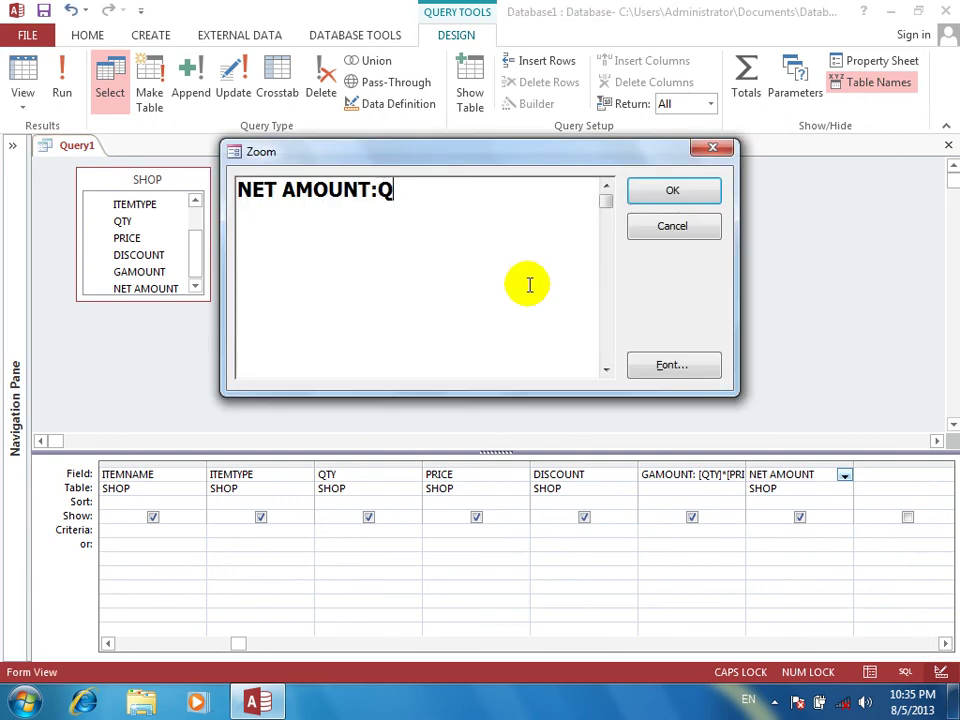
text(TY*PICE)
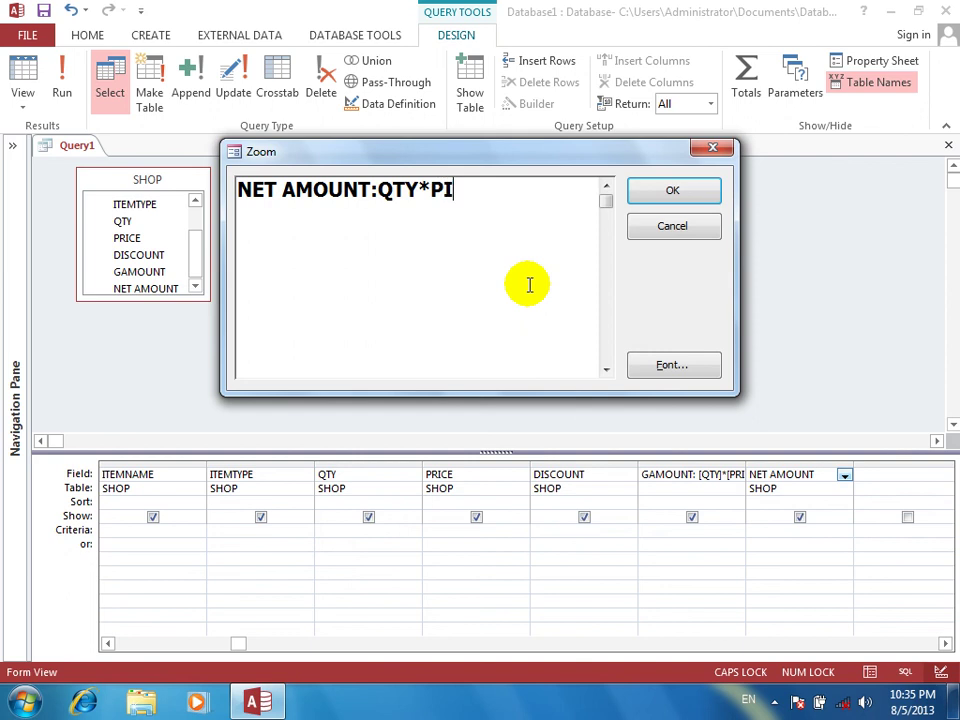
key(BackSpace)
key(BackSpace)
text(RCE-)
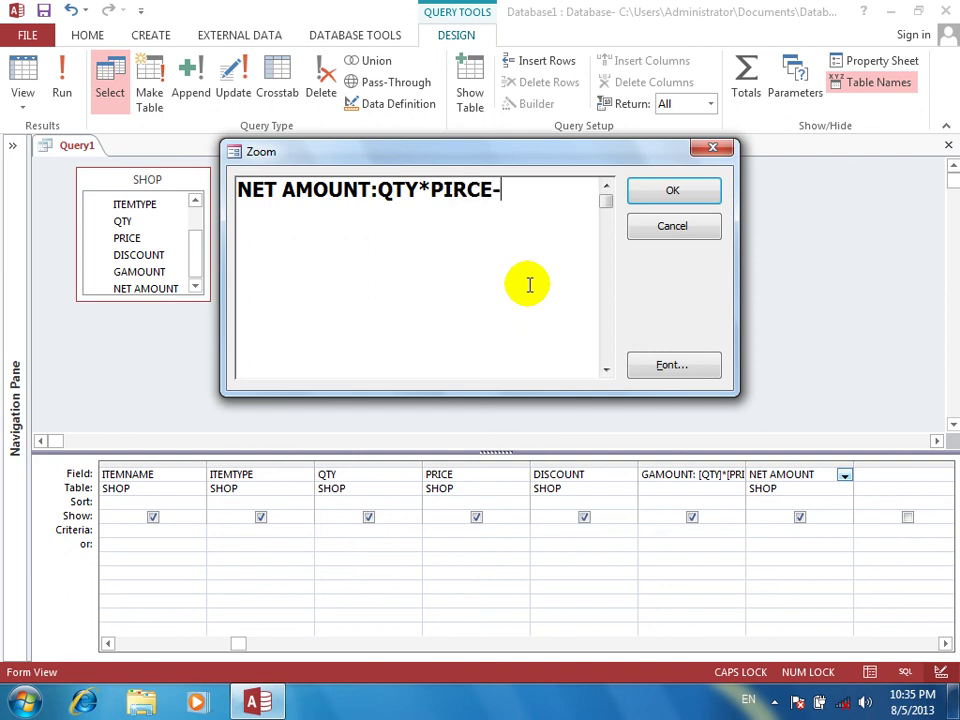
text(DISCOUNT)
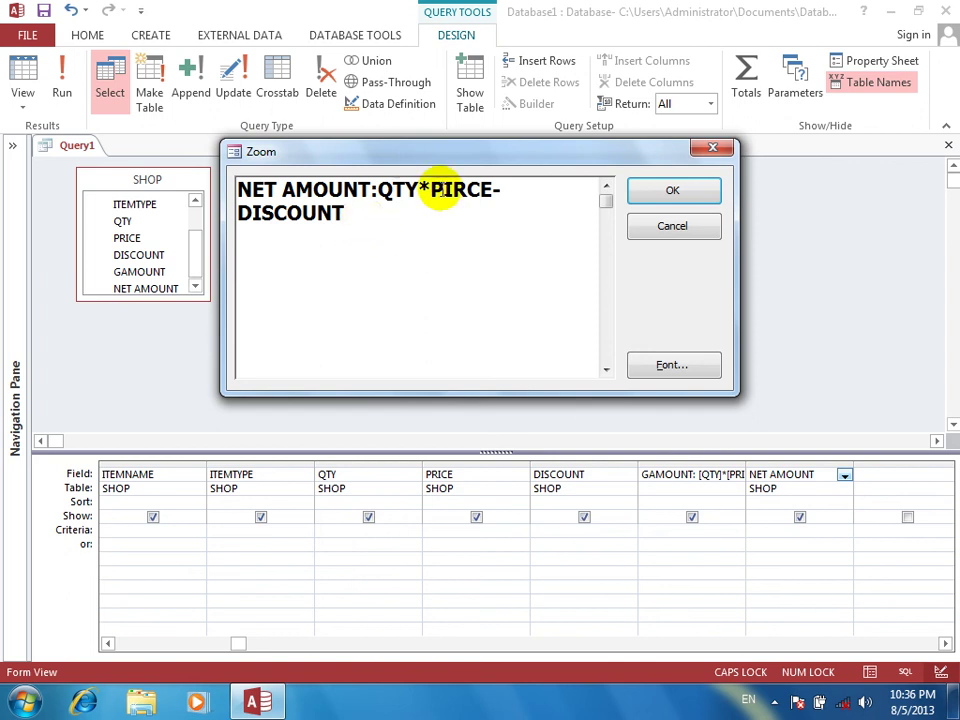
click(674, 195)
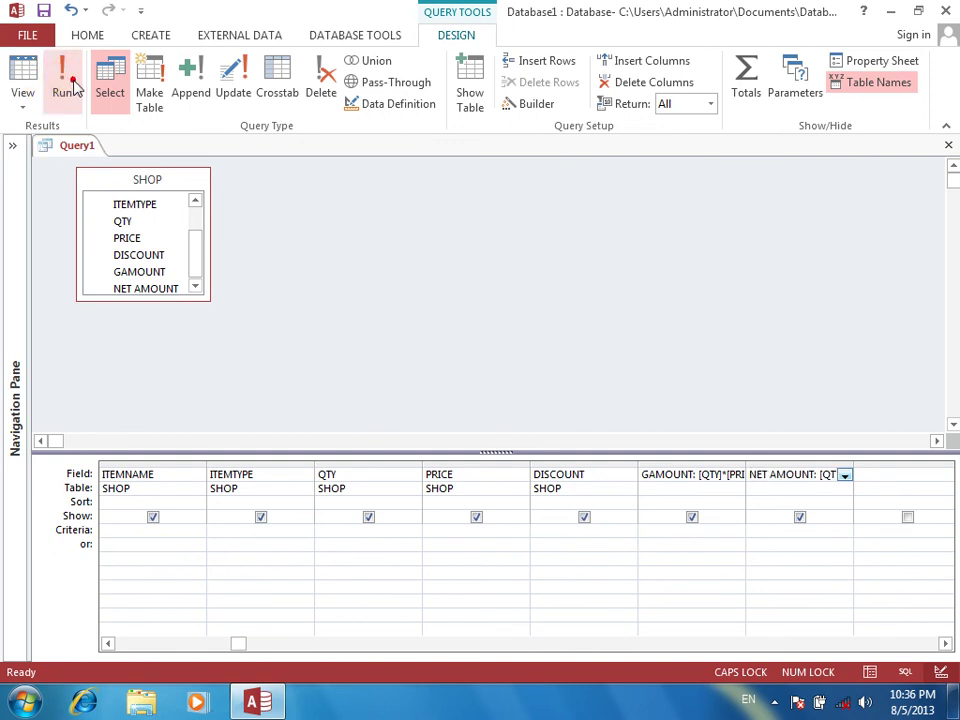
Run the SHOP query and dismiss the PIRCE parameter prompt without a value
click(68, 88)
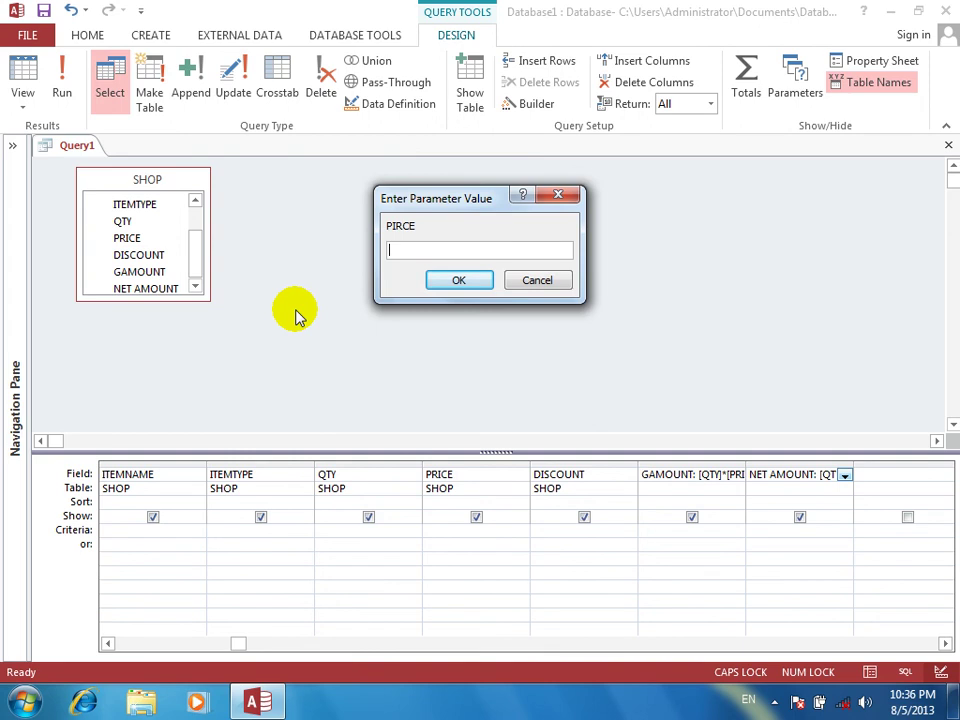
key(Return)
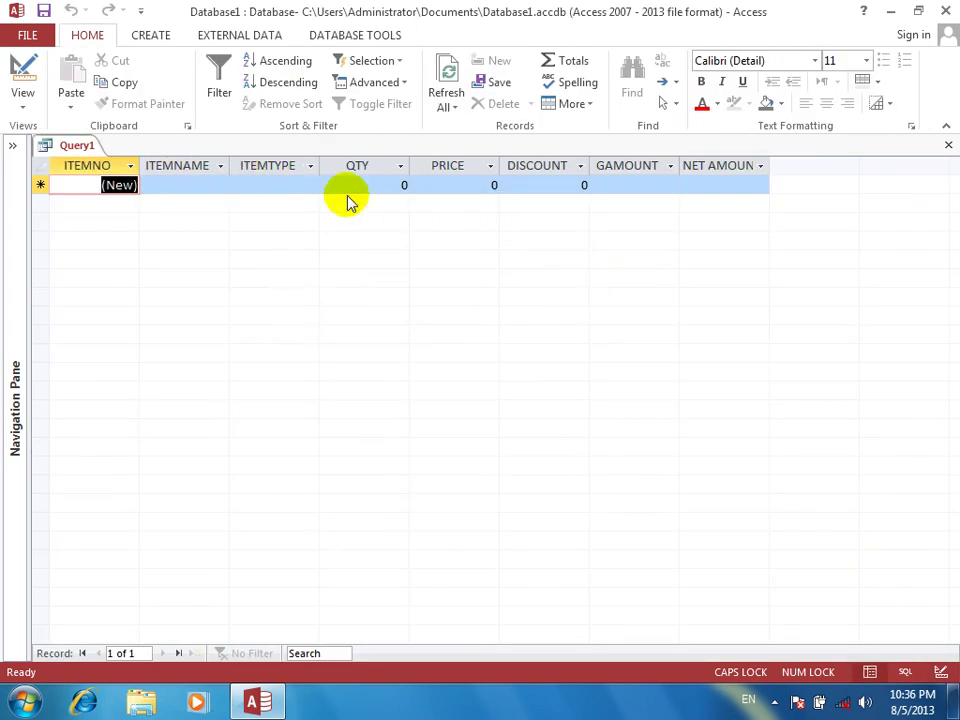
Return to Design view and review the GAMOUNT expression in the Zoom editor
click(20, 65)
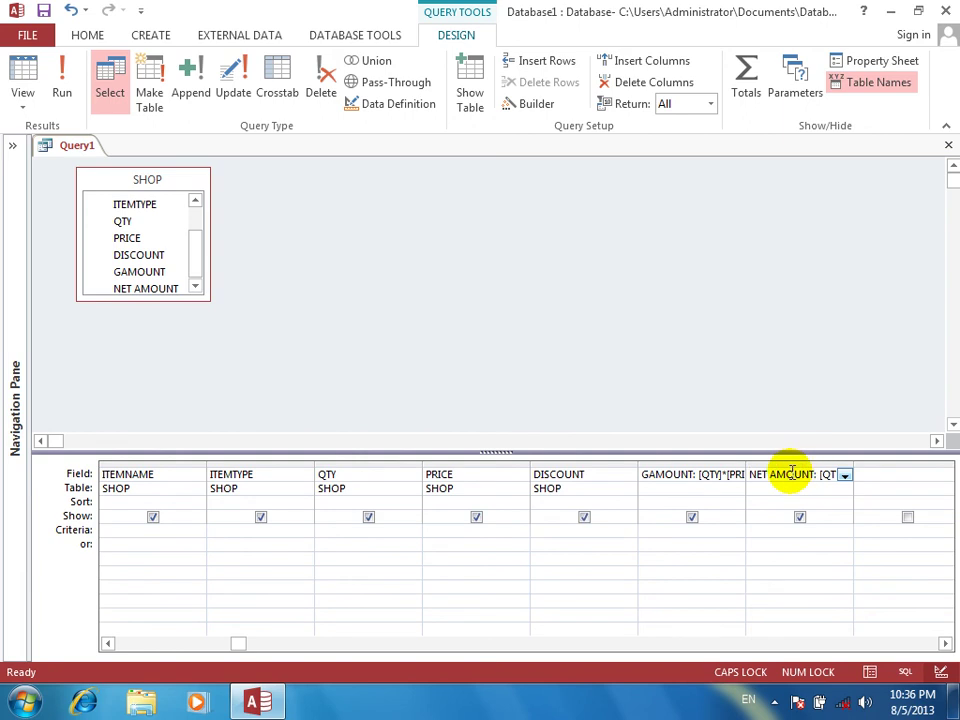
right_click(733, 476)
click(803, 627)
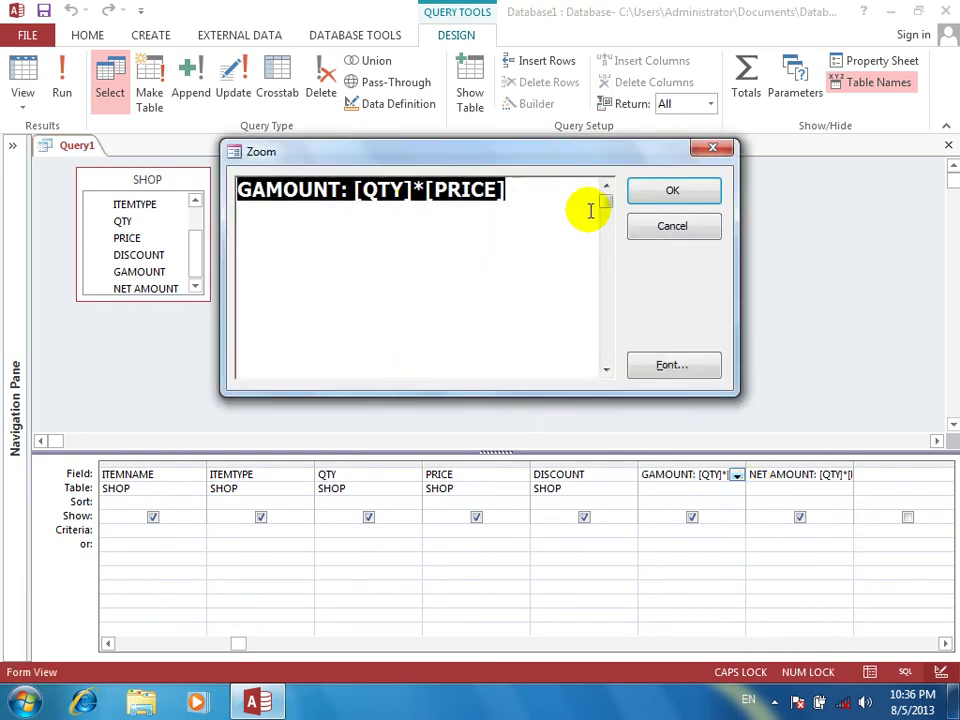
click(673, 193)
Correct PIRCE to PRICE in the NET AMOUNT expression and run the query
right_click(792, 472)
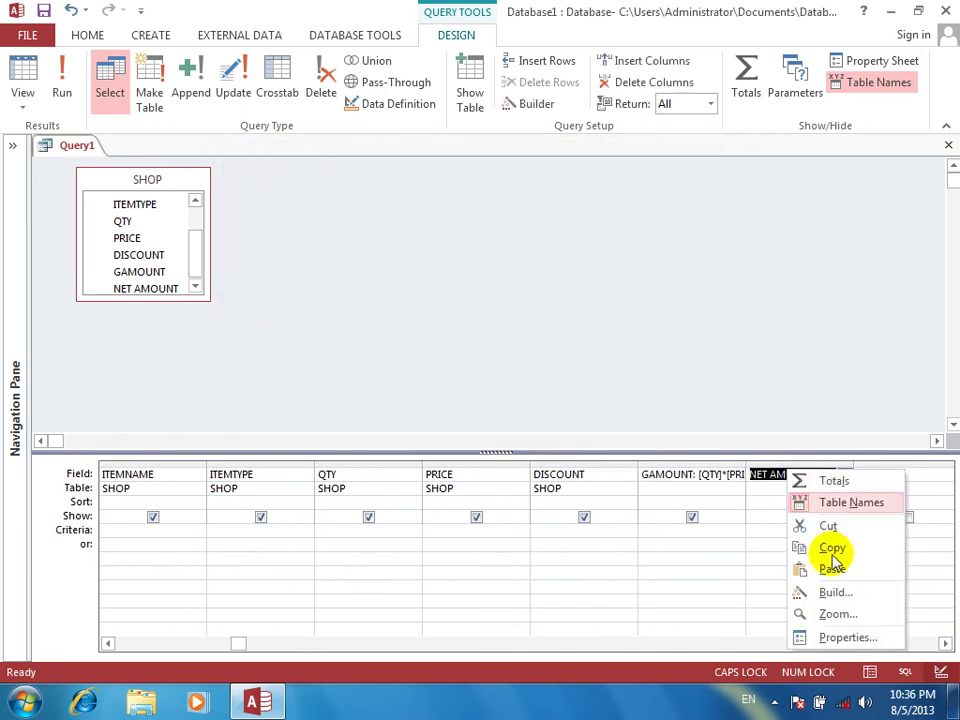
click(838, 614)
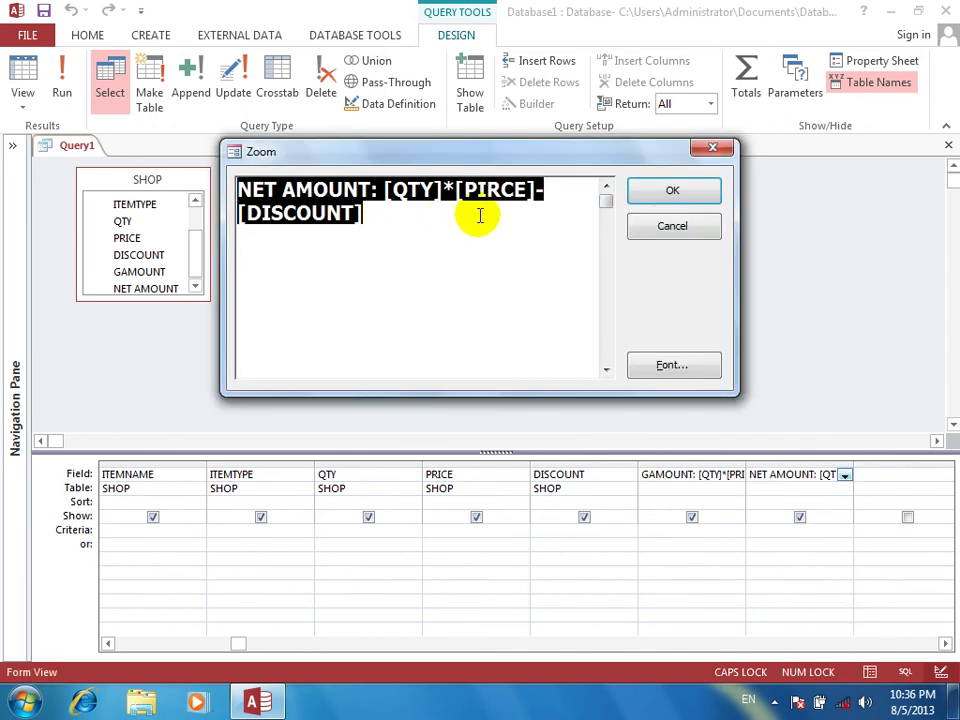
click(497, 190)
key(BackSpace)
key(BackSpace)
text(RI)
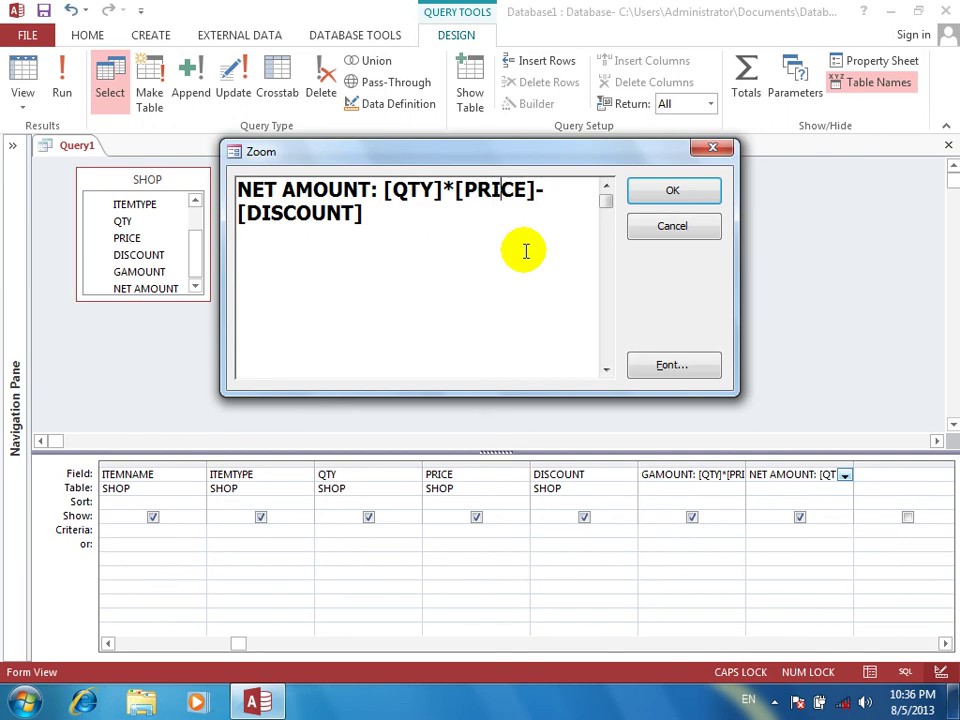
click(690, 192)
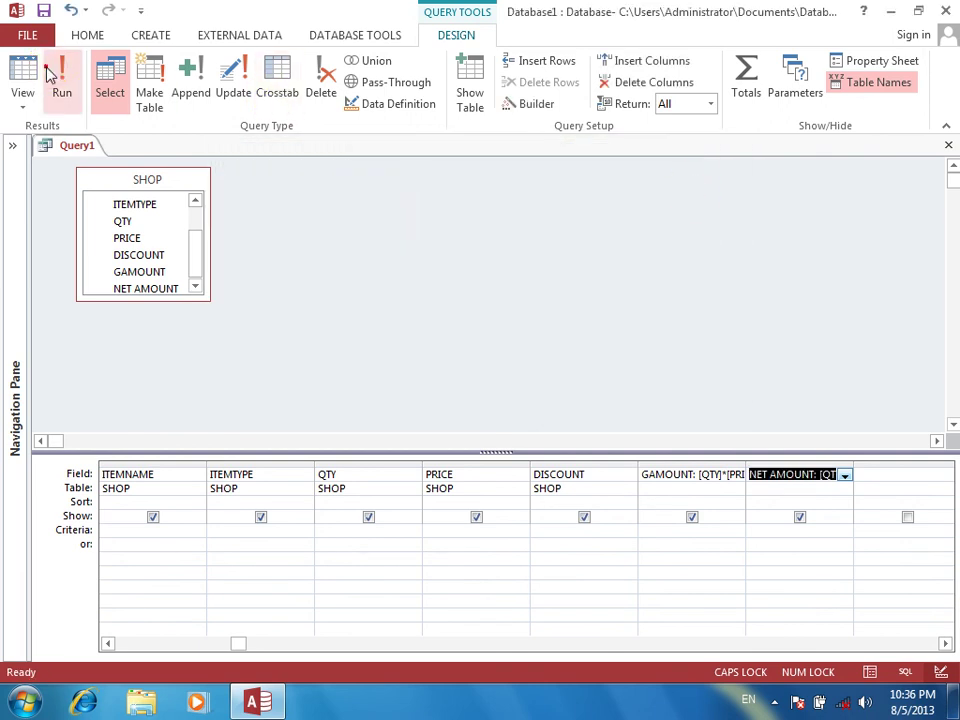
click(52, 78)
key(Tab)
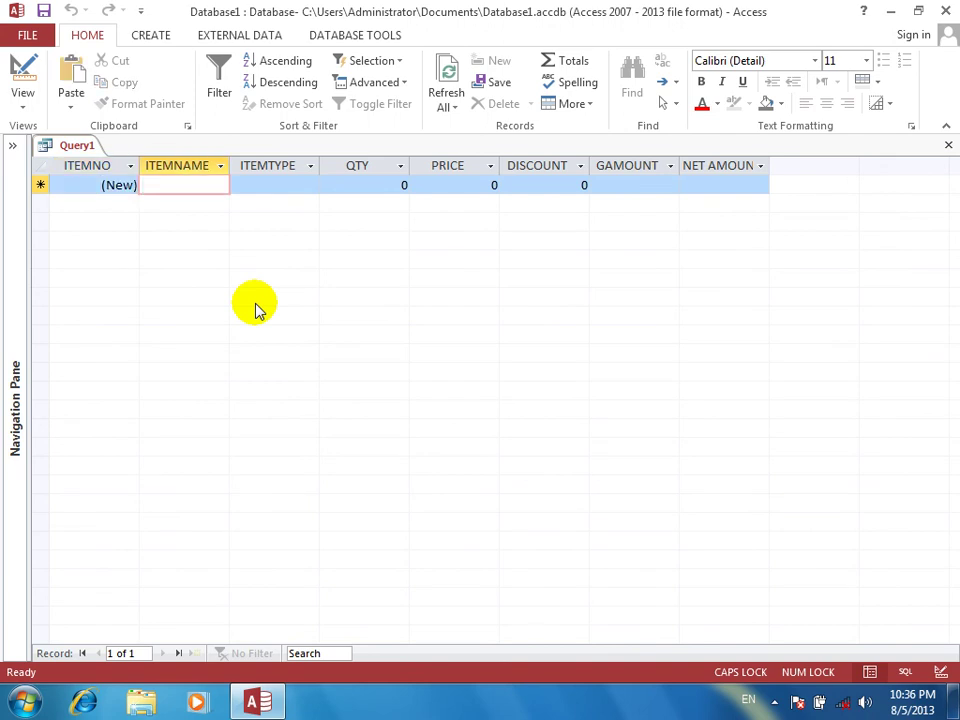
Enter MONITOR, DELL, QTY 50, PRICE 100, DISCOUNT 200, then check NET AMOUNT is 4800
text(MONITOR)
key(Tab)
text(DELL)
key(Tab)
text(50)
key(Tab)
text(100)
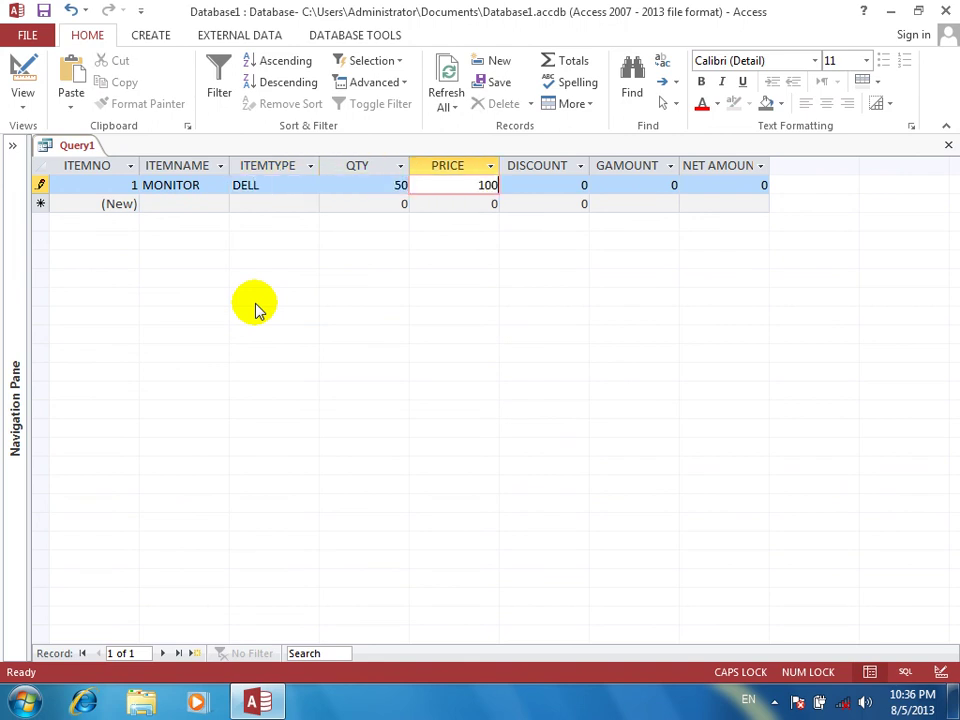
key(Tab)
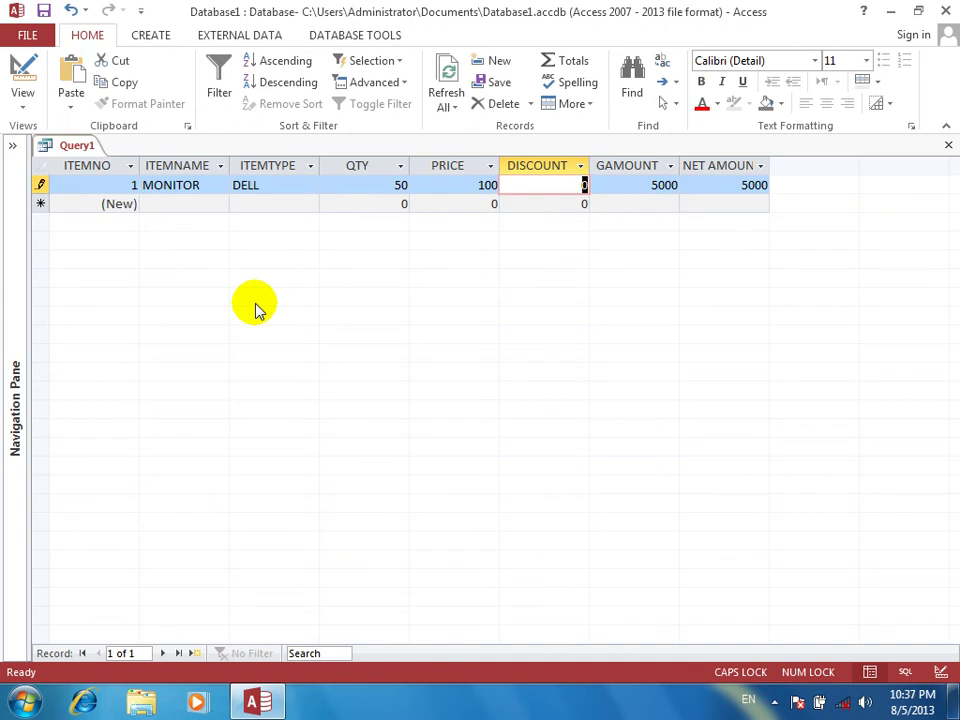
text(200)
key(Tab)
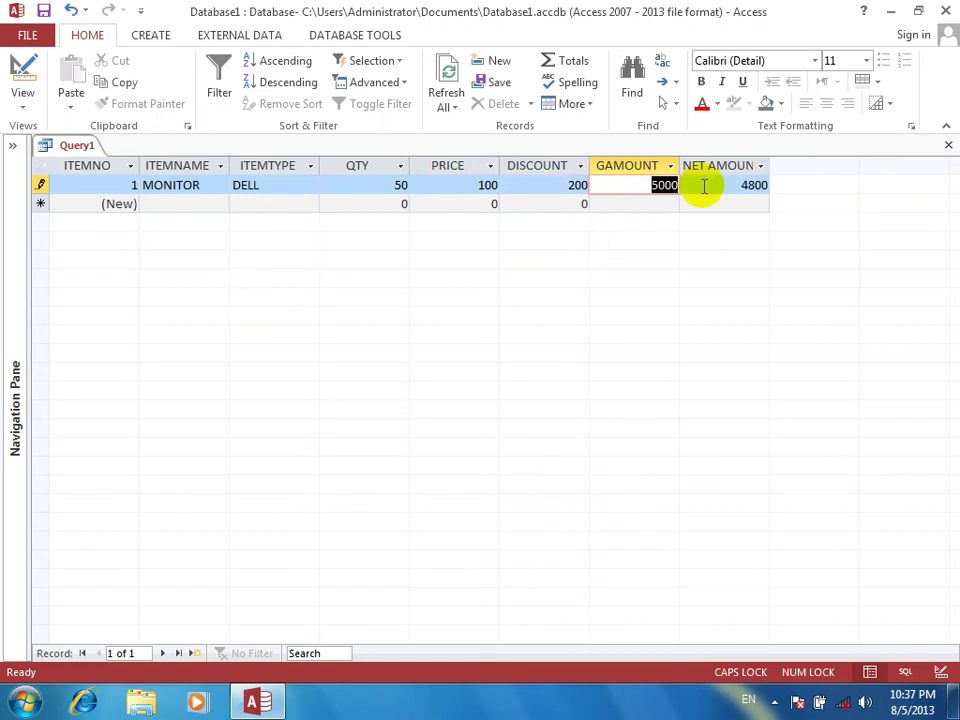
click(704, 186)
double_click(701, 186)
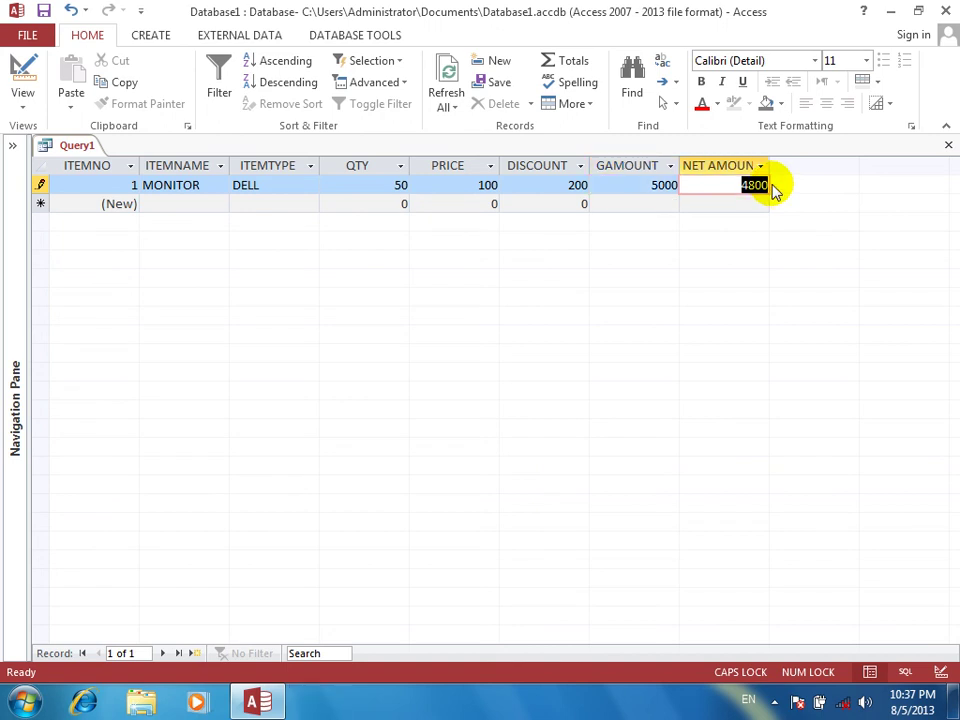
key(Tab)
key(Tab)
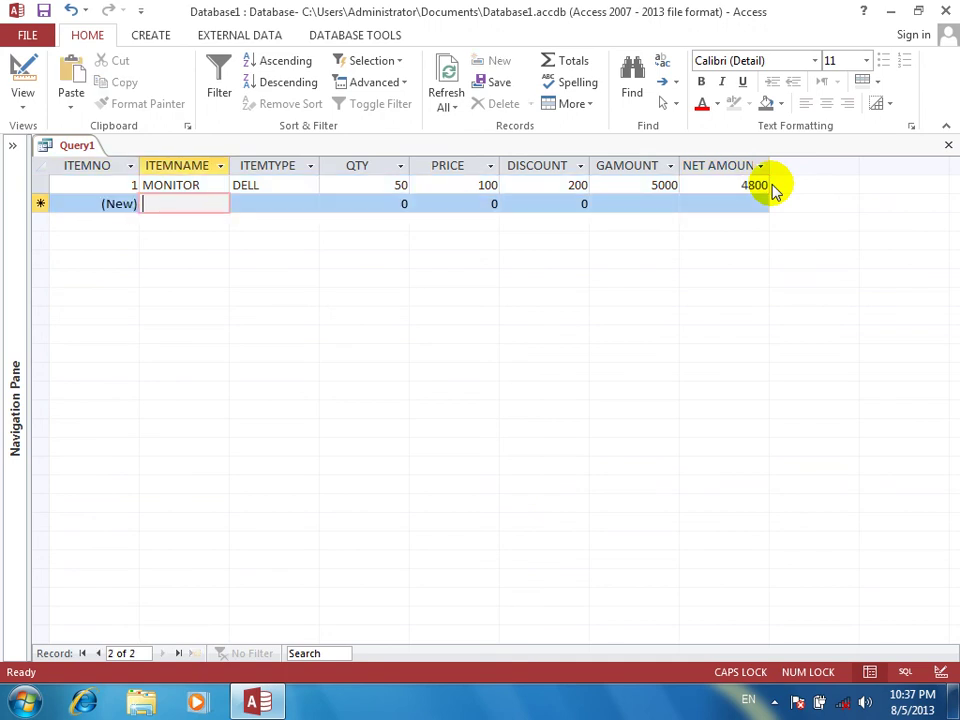
Enter KEYBOARD, DELL, QTY 1000, PRICE 100, DISCOUNT 500, then check NET AMOUNT is 99500
text(KEYBOAR)
key(BackSpace)
key(BackSpace)
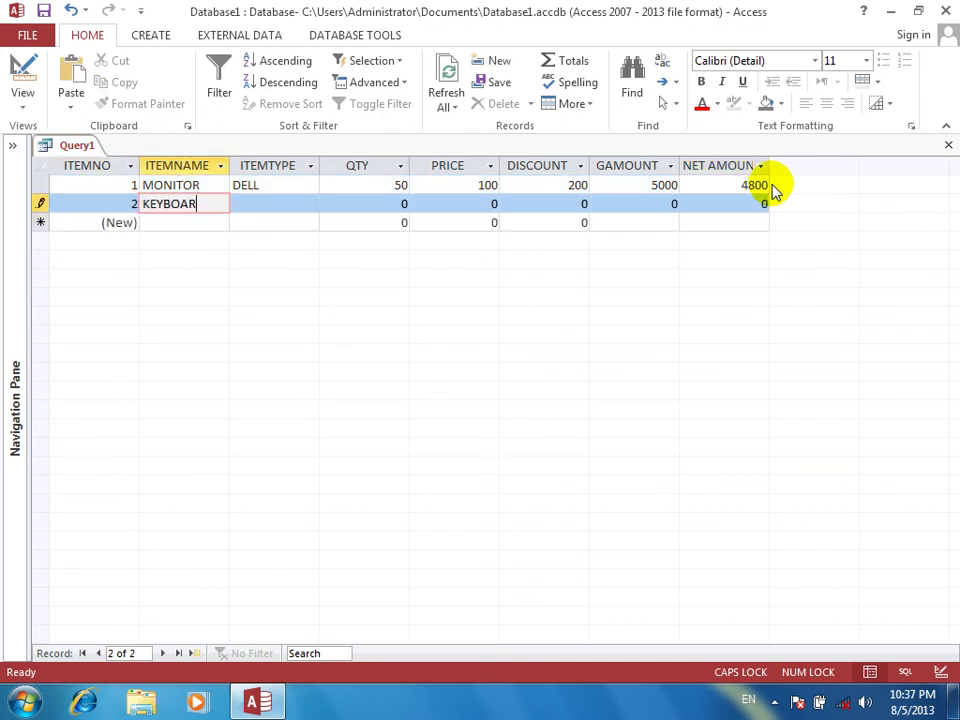
key(Tab)
text(DELL)
key(Tab)
text(1)
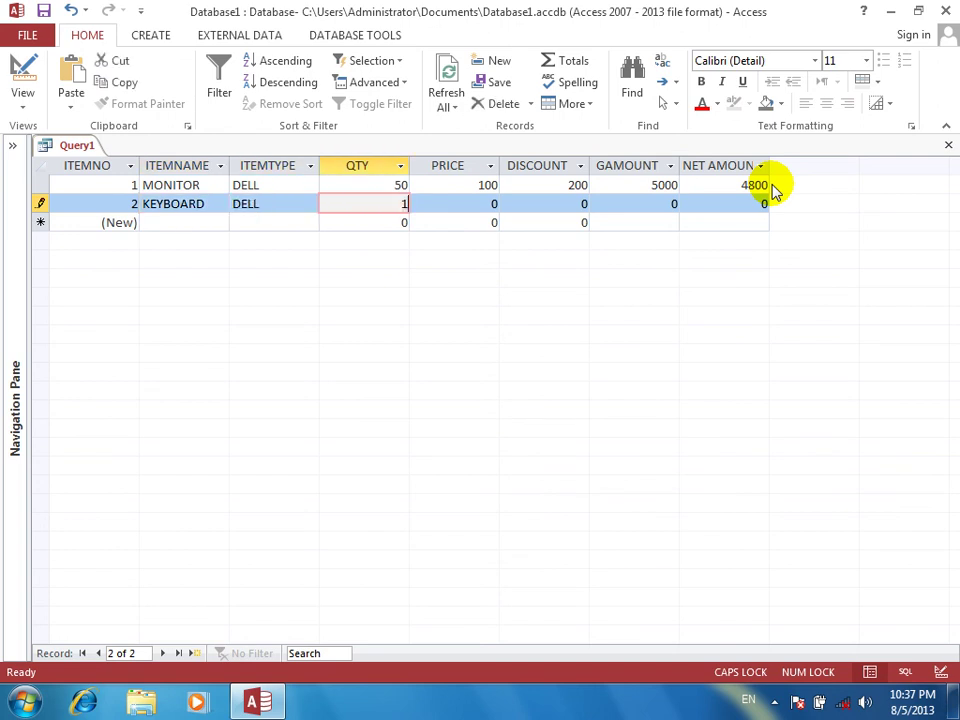
text(000)
key(Tab)
text(100)
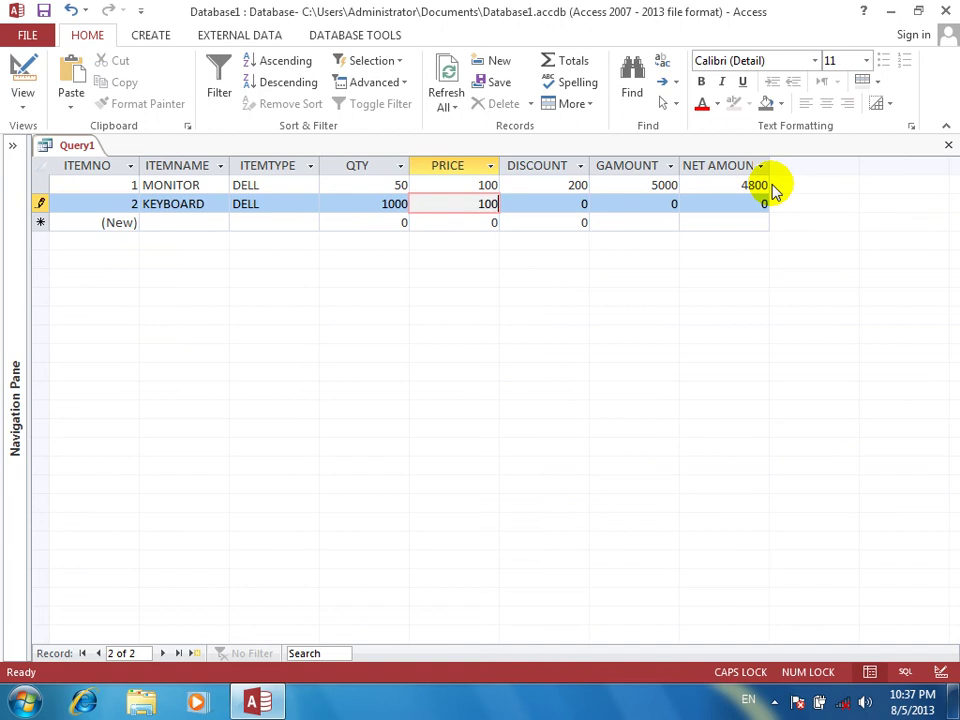
key(BackSpace)
key(Tab)
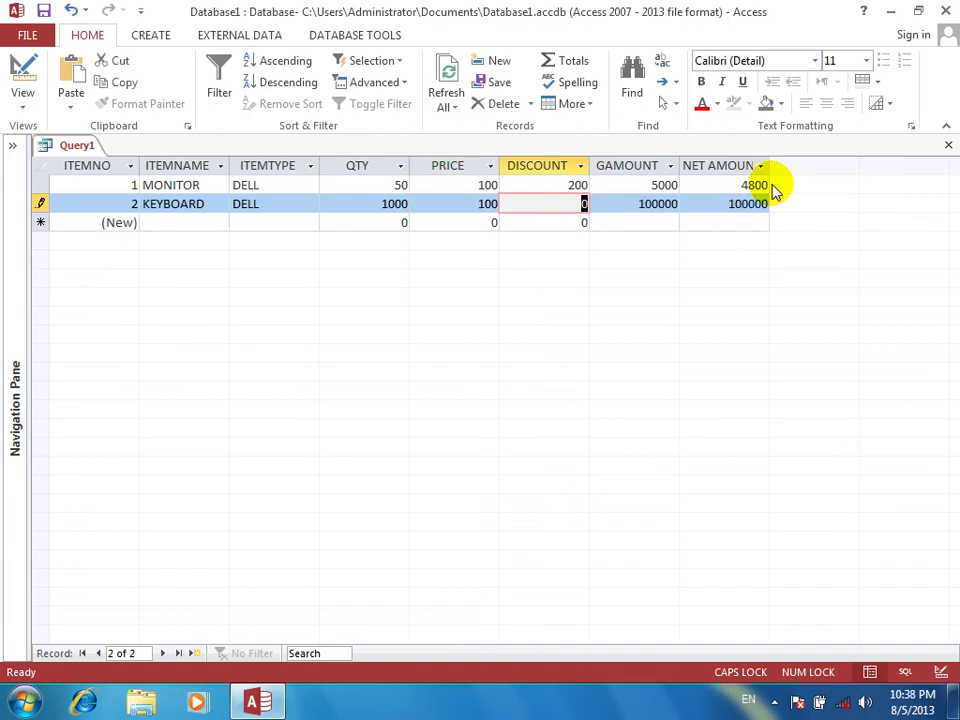
text(500)
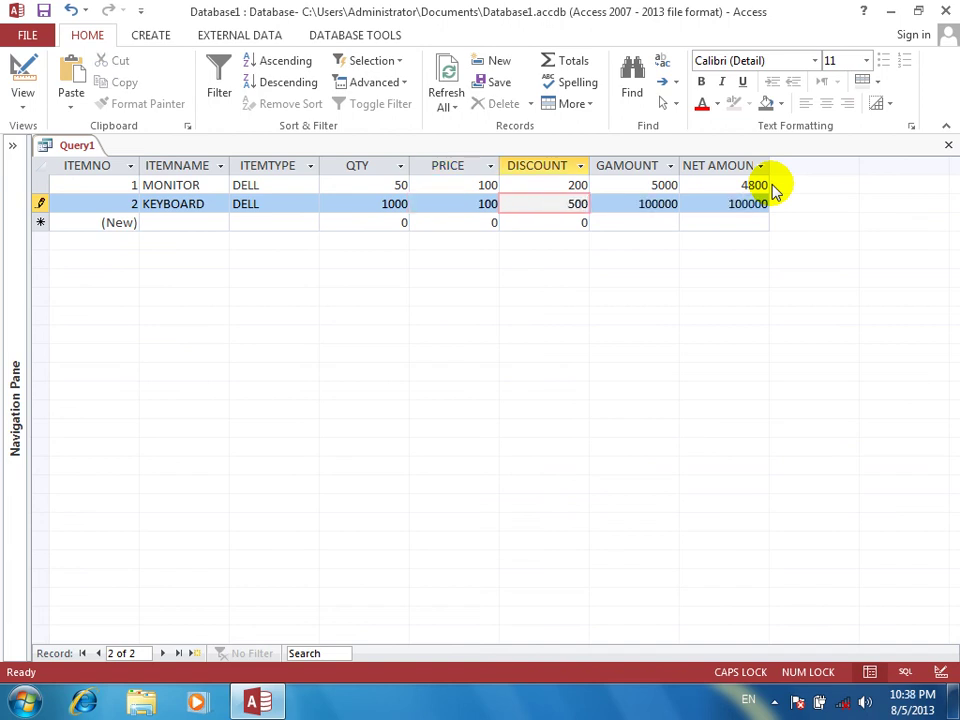
key(Tab)
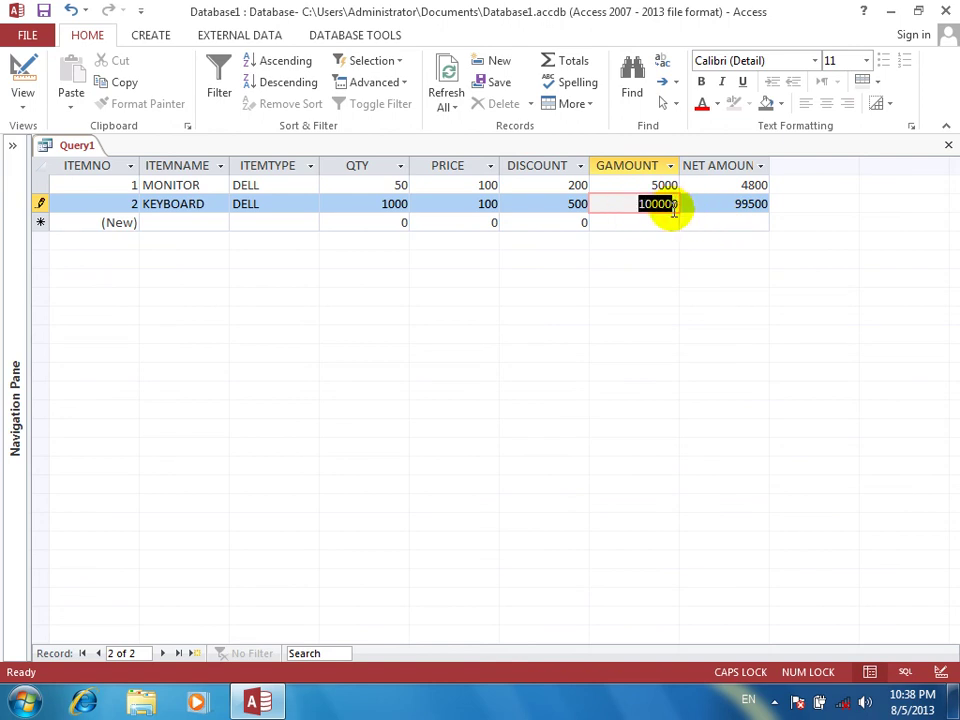
click(709, 208)
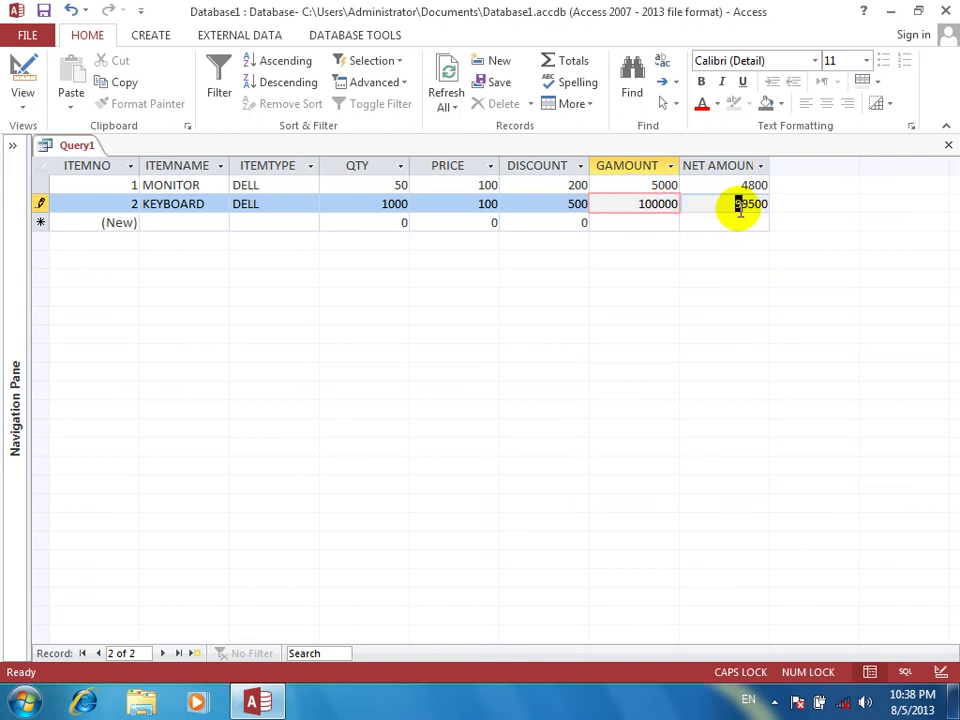
click(738, 206)
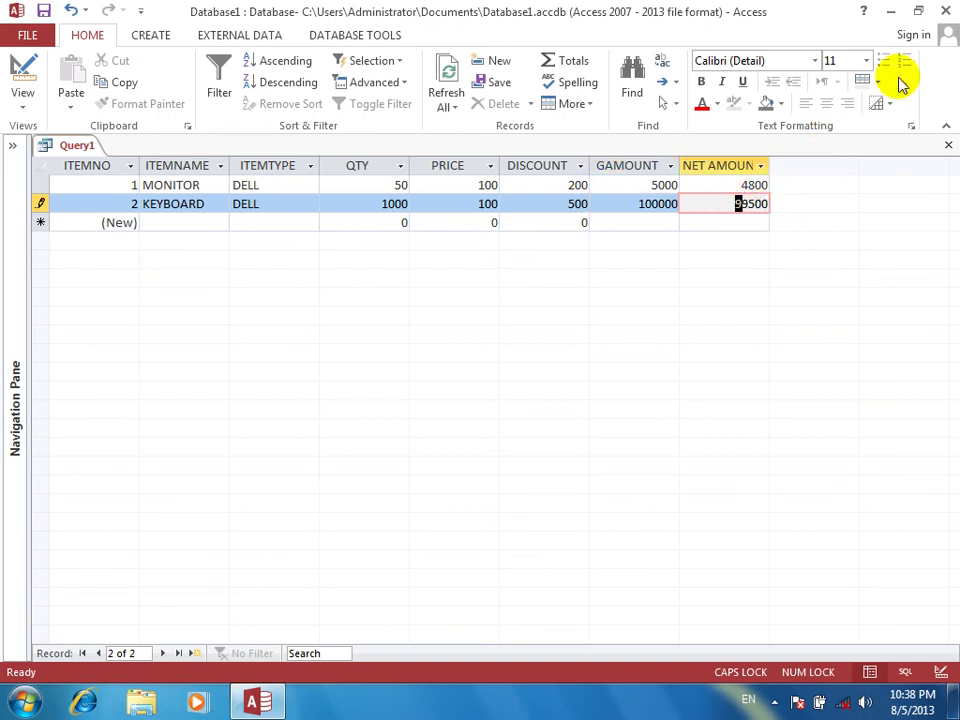
Close Access, saving the query under the name DISCOUNT
click(945, 14)
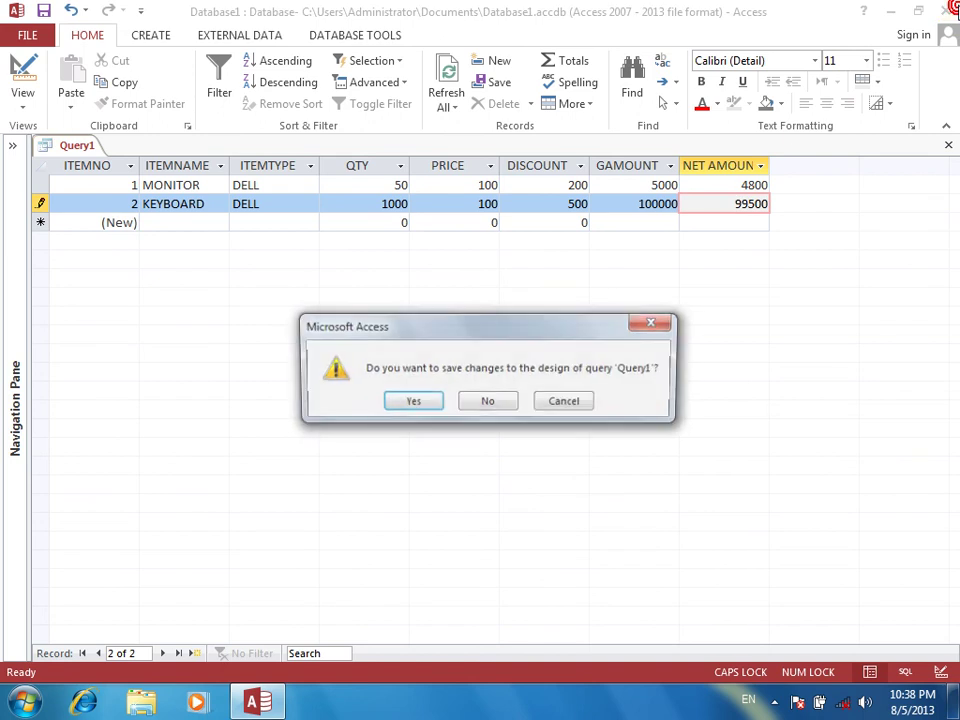
click(427, 403)
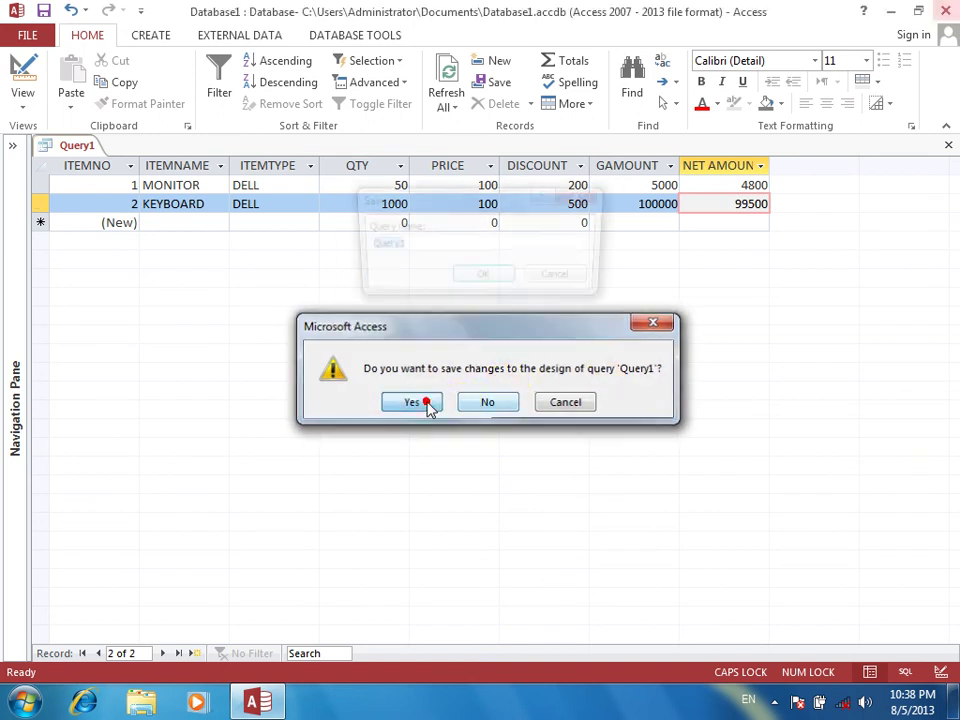
text(DISCOUNT)
key(Return)
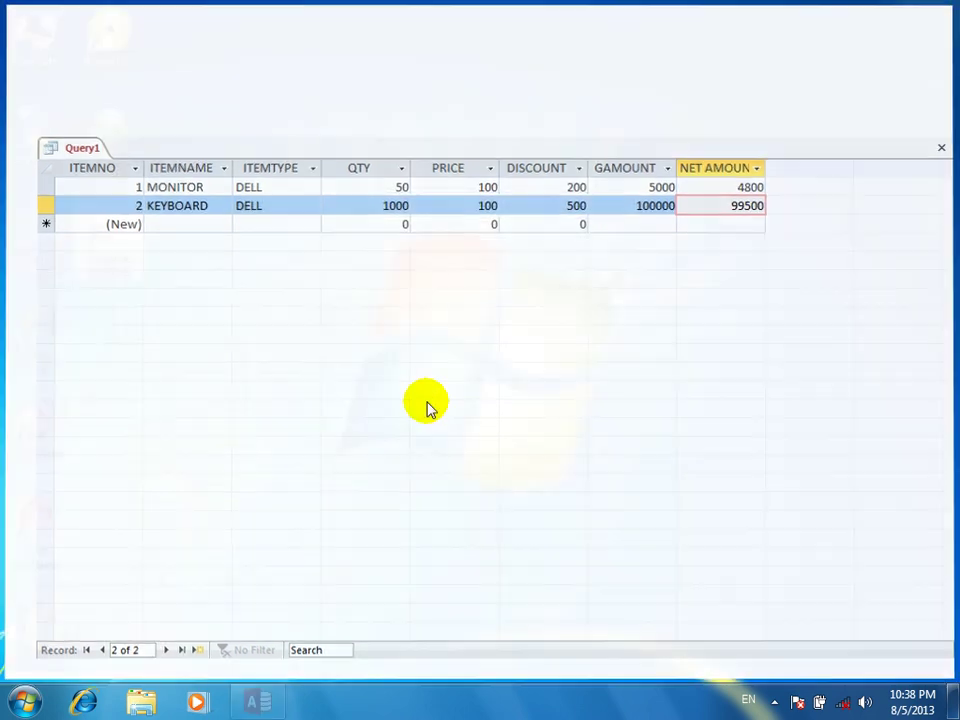
right_click(391, 321)
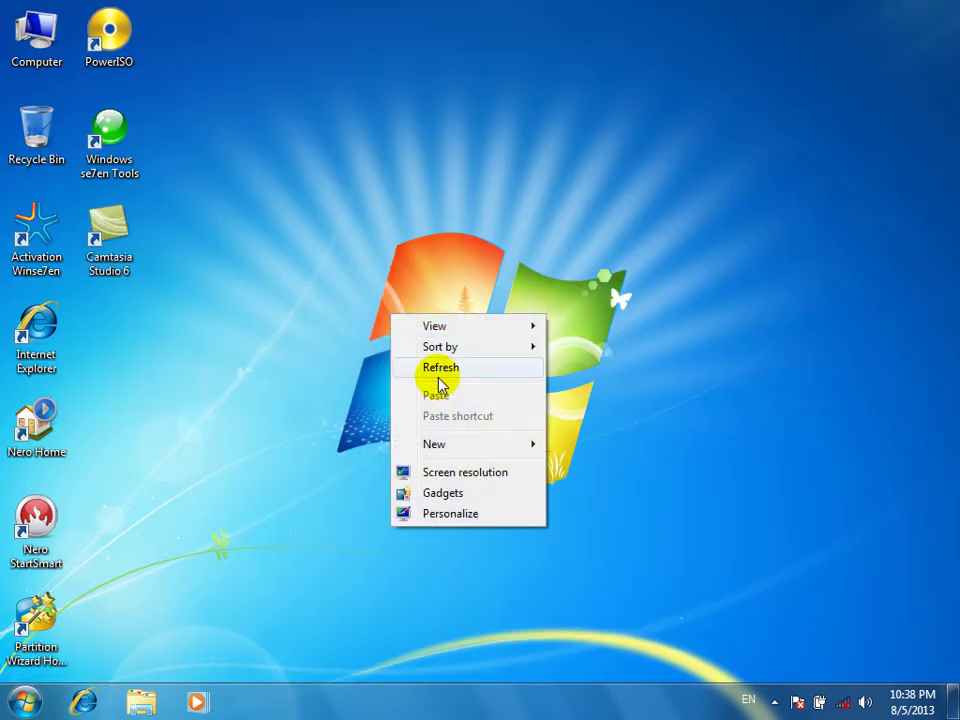